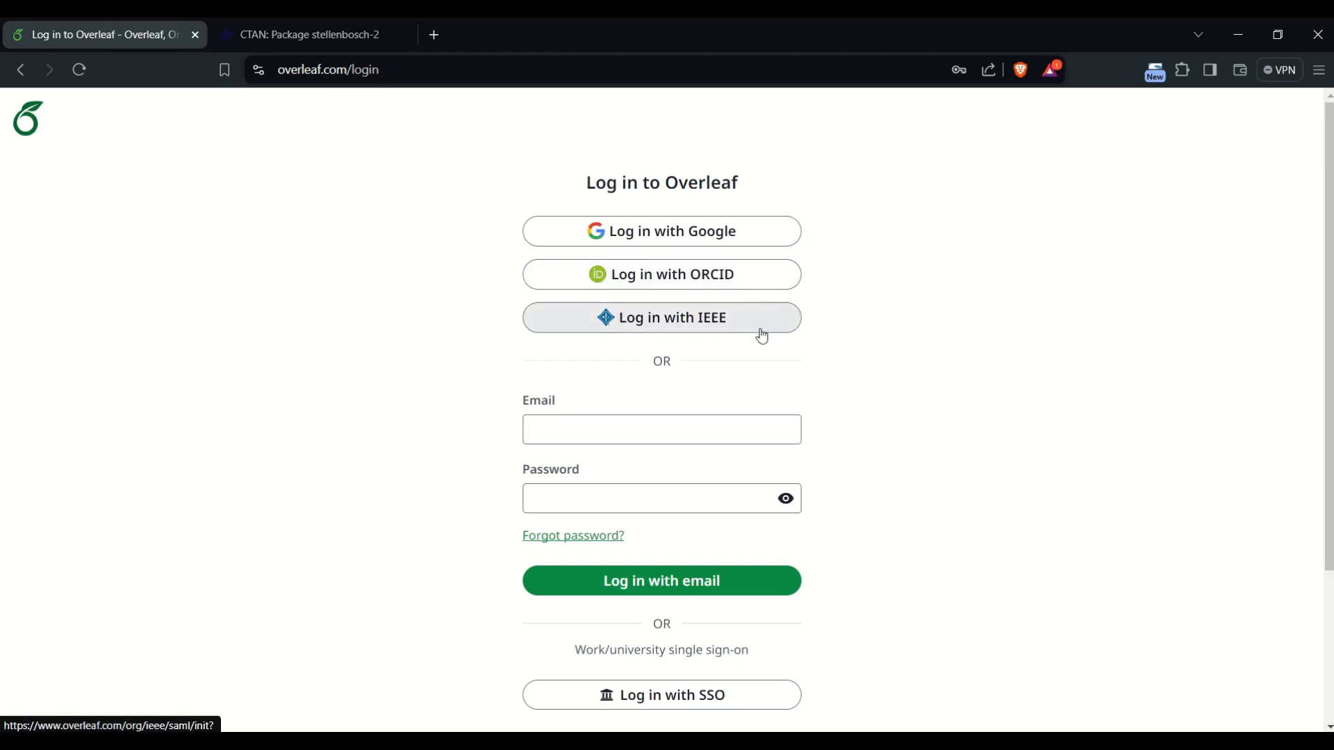
- Log in to Overleaf with the saved account e-mail and password, and dismiss the announcement banner on the projects page
{"action": "scroll", "coordinate": [855, 360], "scroll_direction": "down", "scroll_amount": 3}
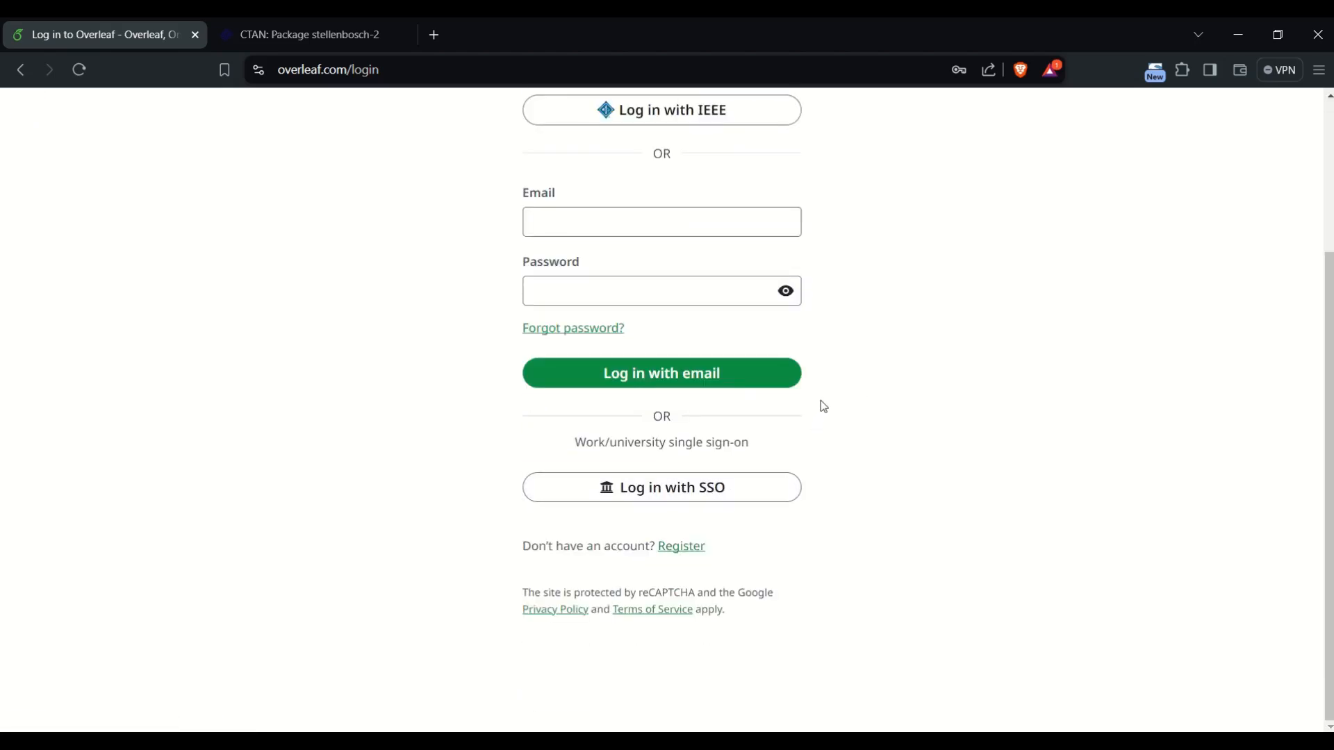
{"action": "scroll", "coordinate": [868, 391], "scroll_direction": "up", "scroll_amount": 3}
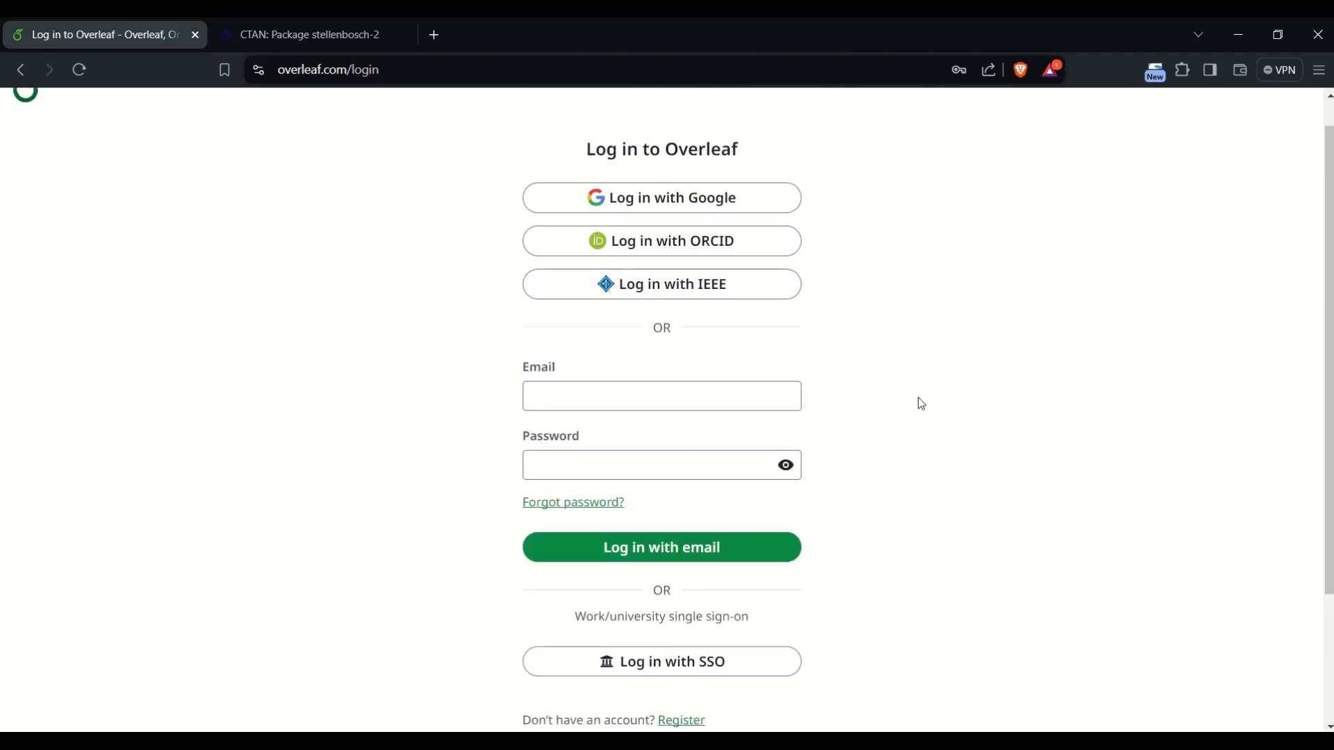
{"action": "left_click", "coordinate": [715, 397]}
{"action": "left_click", "coordinate": [681, 437]}
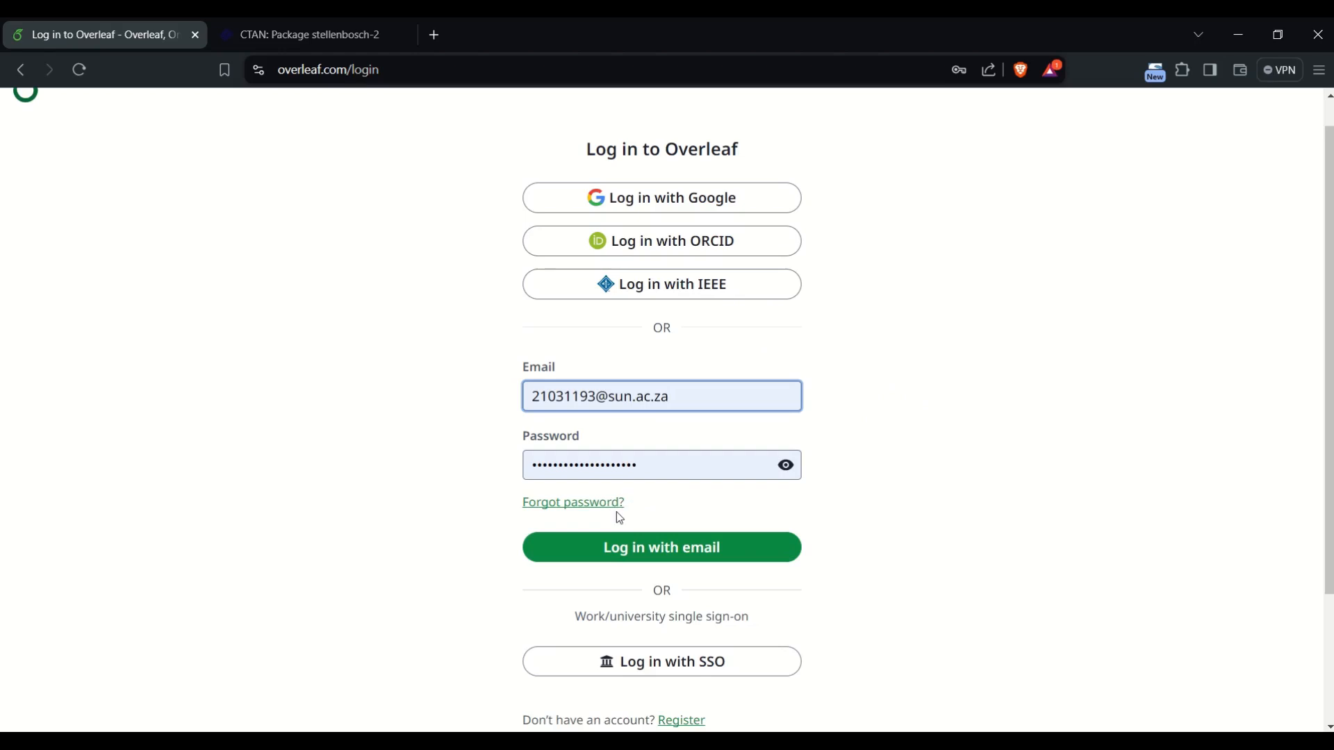
{"action": "left_click", "coordinate": [642, 548]}
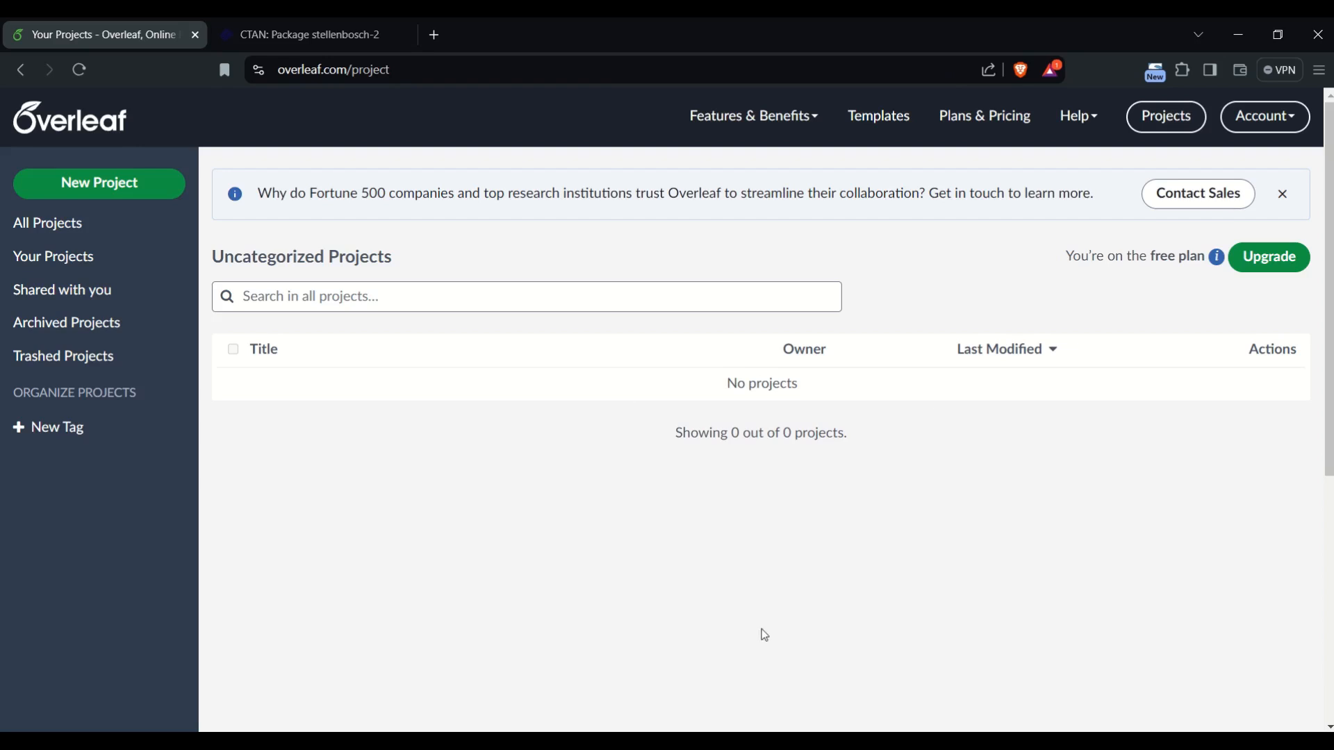
{"action": "left_click", "coordinate": [1282, 194]}
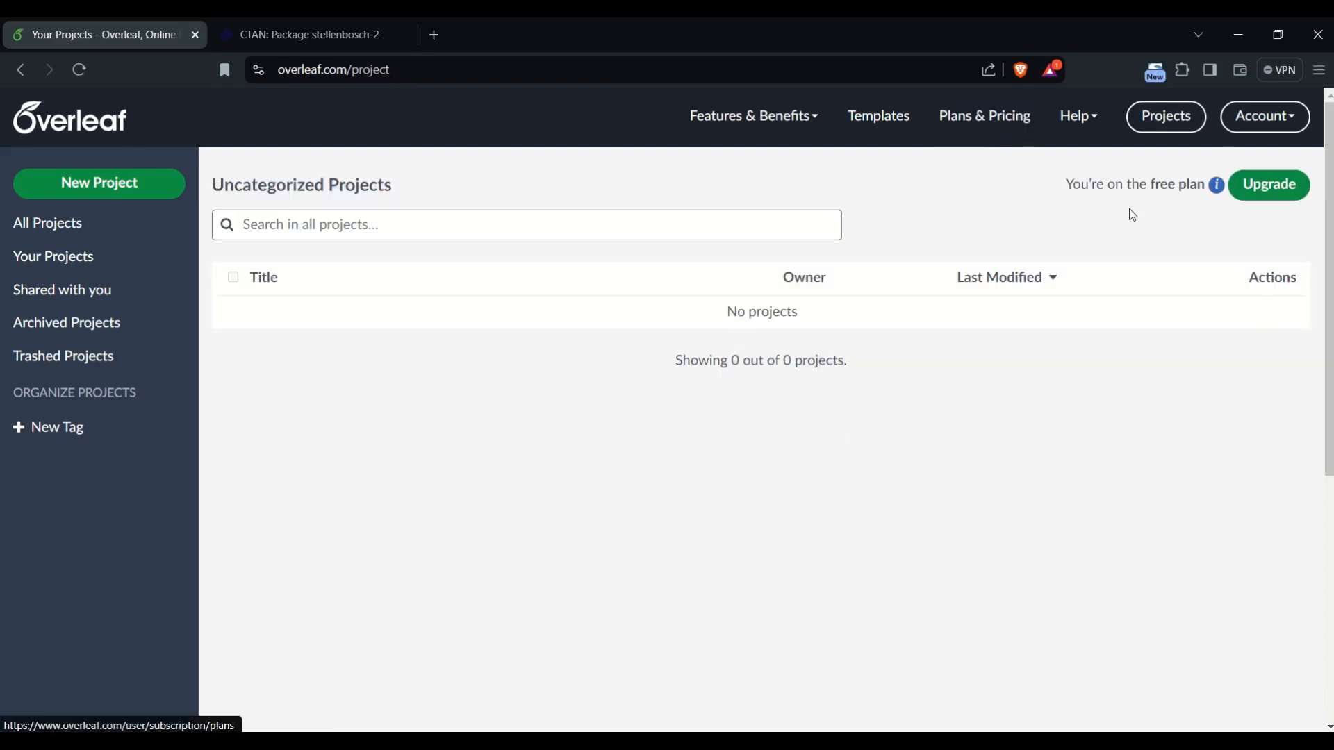
- View the Overleaf template gallery and return to the projects page
{"action": "left_click", "coordinate": [899, 124]}
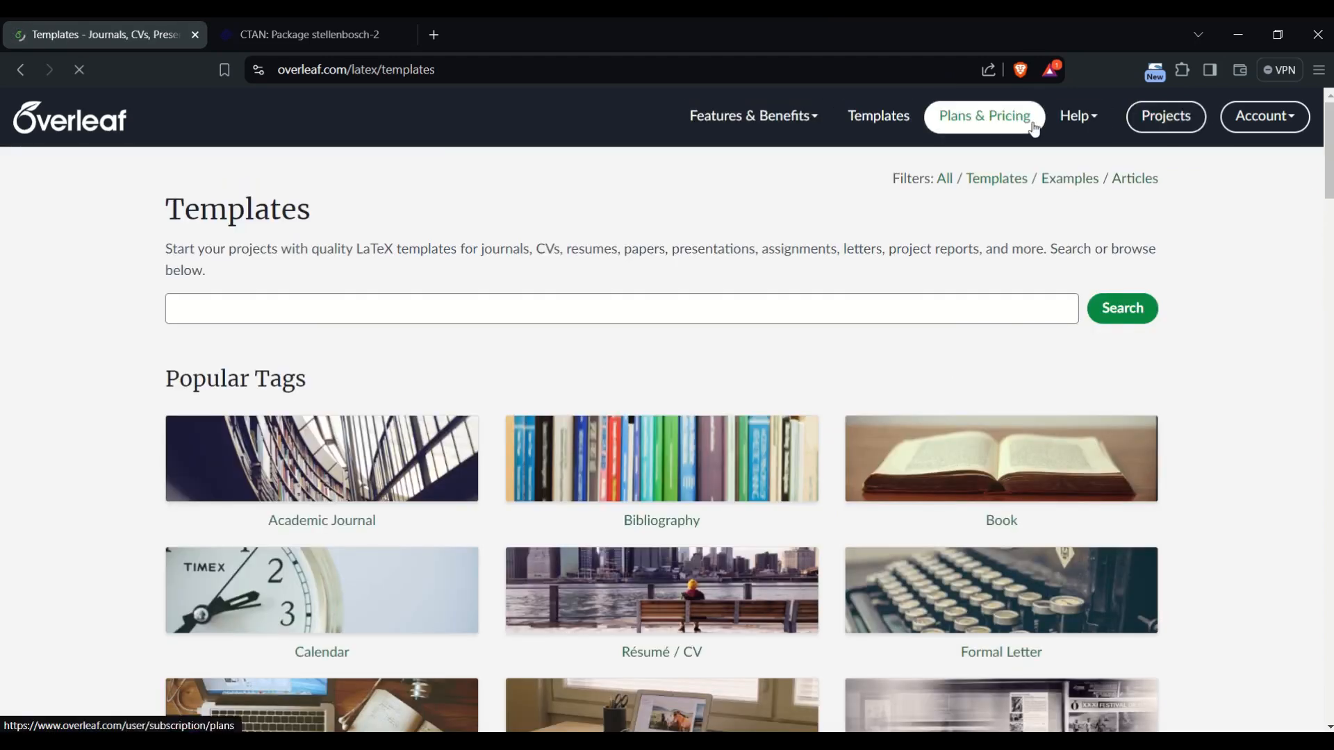
{"action": "left_click", "coordinate": [56, 122]}
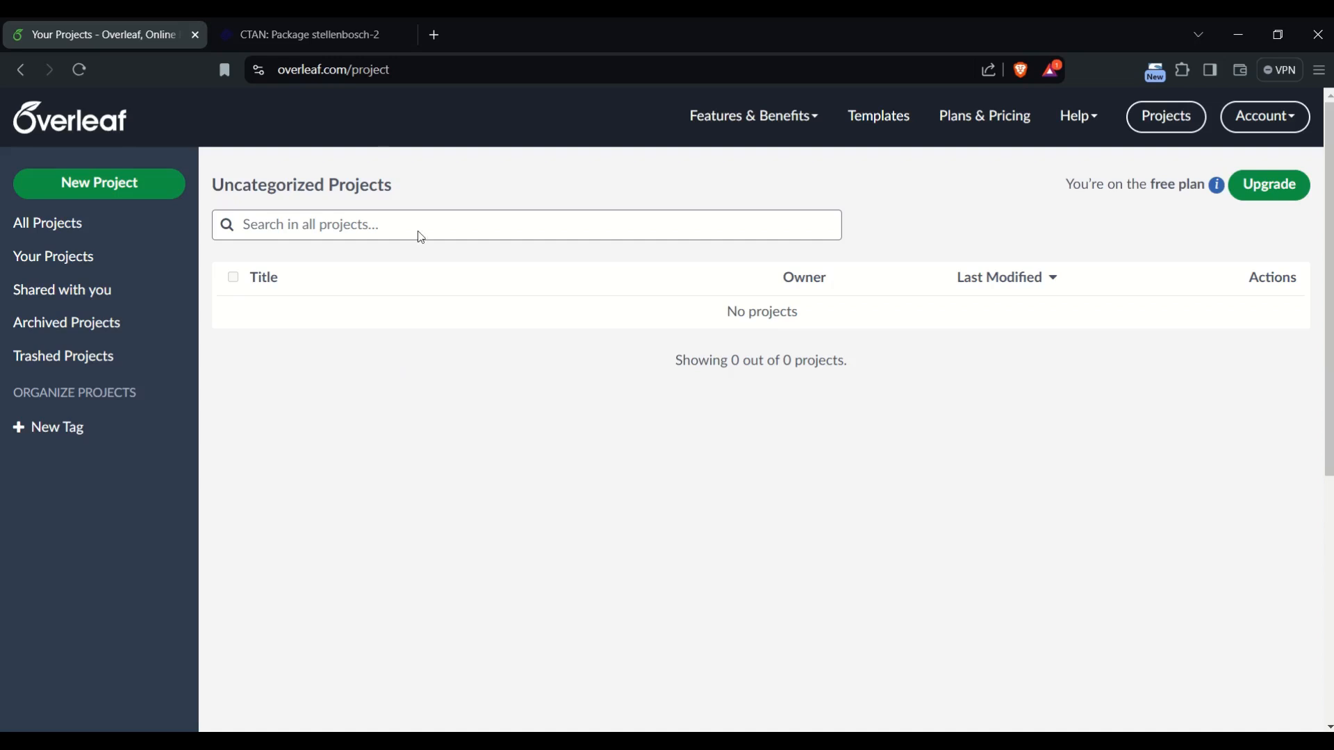
- Look through the stellenbosch-2 package page on CTAN, including its title, documentation list and download section
{"action": "left_click", "coordinate": [337, 38]}
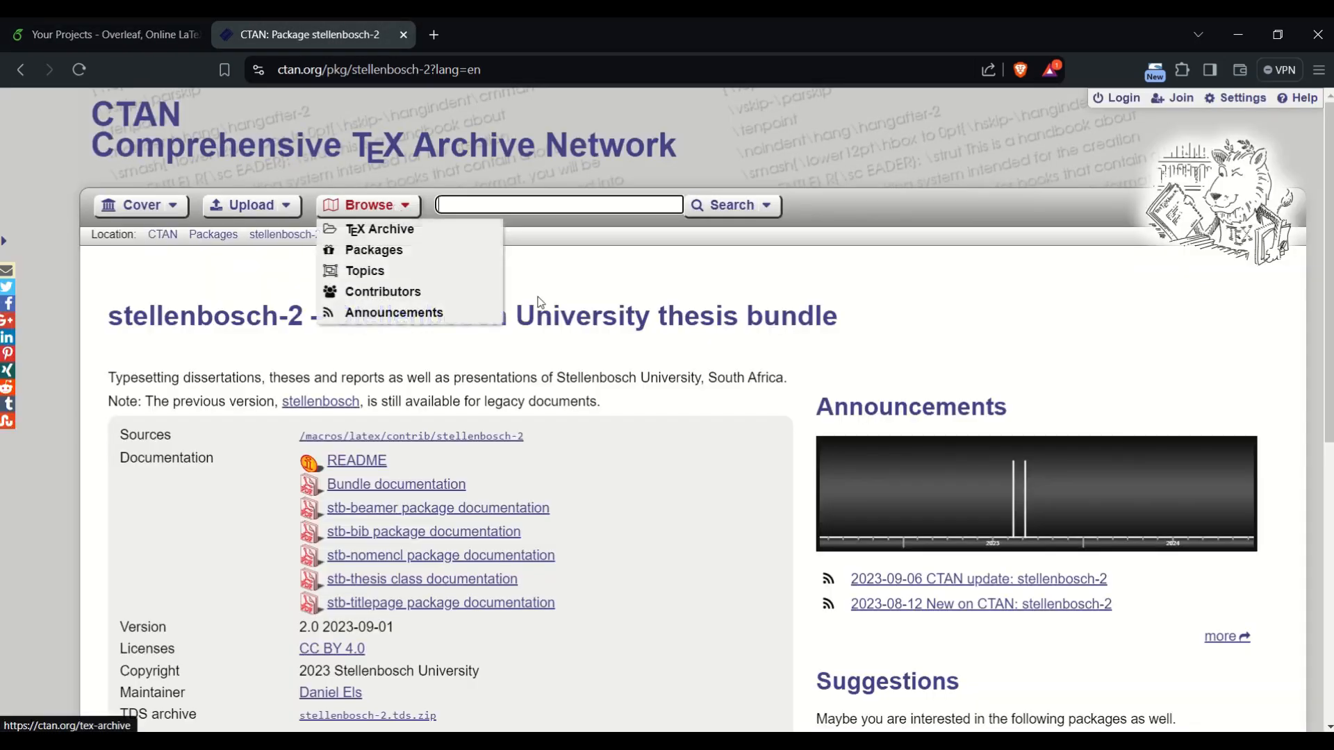
{"action": "left_click_drag", "start_coordinate": [303, 318], "coordinate": [53, 318]}
{"action": "left_click", "coordinate": [326, 292]}
{"action": "scroll", "coordinate": [336, 286], "scroll_direction": "down", "scroll_amount": 8}
{"action": "scroll", "coordinate": [347, 293], "scroll_direction": "up", "scroll_amount": 4}
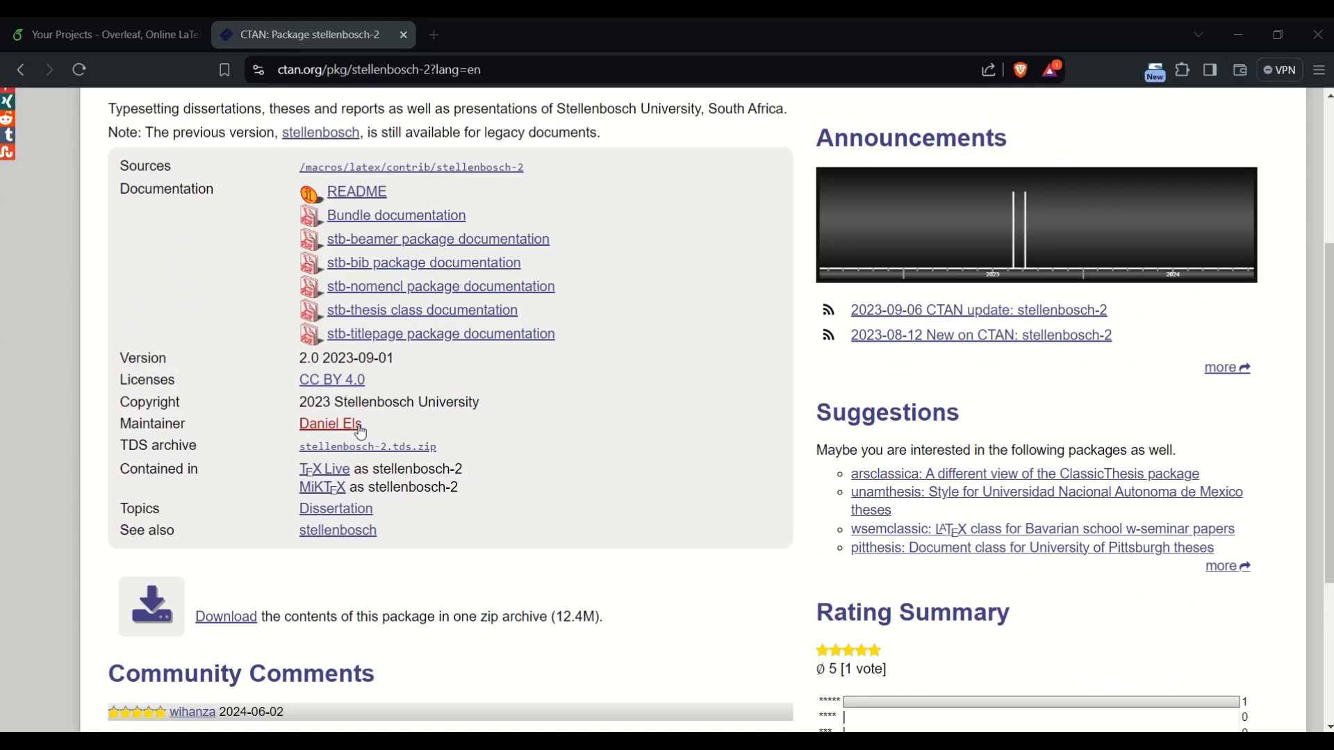
- Switch to File Explorer, open the LaTeX folder on drive C:, and adjust the window so the file list is readable
{"action": "key", "text": "super+e"}
{"action": "left_click_drag", "start_coordinate": [1066, 287], "coordinate": [499, 210]}
{"action": "left_click_drag", "start_coordinate": [399, 327], "coordinate": [457, 326]}
{"action": "scroll", "coordinate": [407, 322], "scroll_direction": "down", "scroll_amount": 8}
{"action": "scroll", "coordinate": [407, 322], "scroll_direction": "up", "scroll_amount": 1}
{"action": "left_click", "coordinate": [415, 289]}
{"action": "double_click", "coordinate": [511, 352]}
{"action": "left_click_drag", "start_coordinate": [767, 429], "coordinate": [846, 438]}
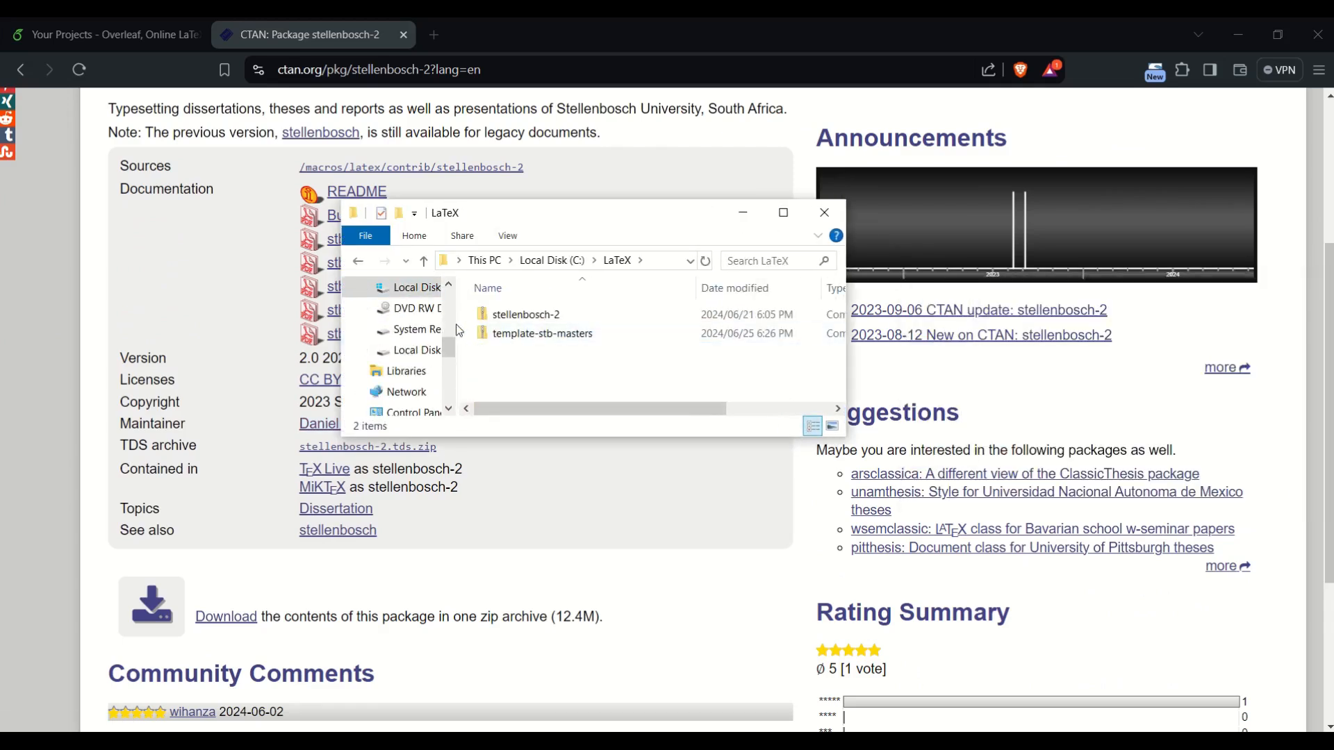
{"action": "left_click_drag", "start_coordinate": [458, 326], "coordinate": [392, 326]}
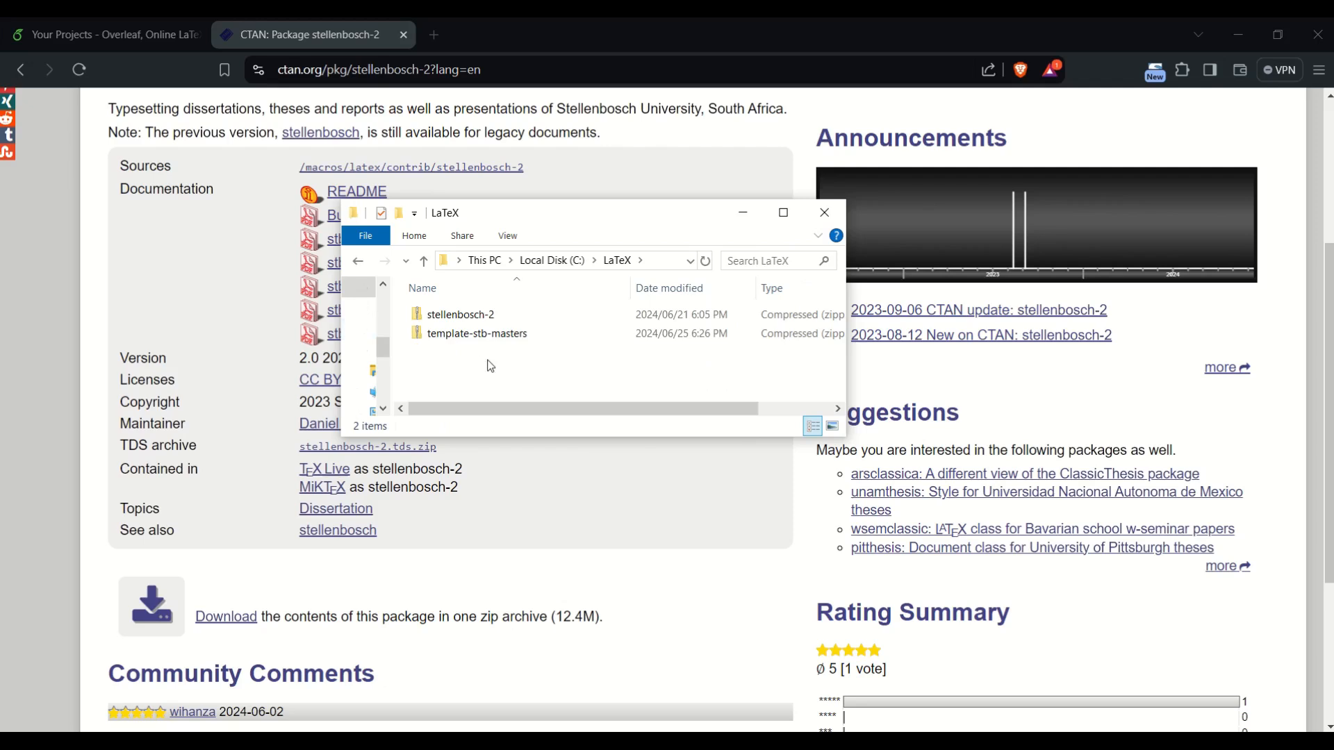
{"action": "left_click_drag", "start_coordinate": [547, 217], "coordinate": [596, 273]}
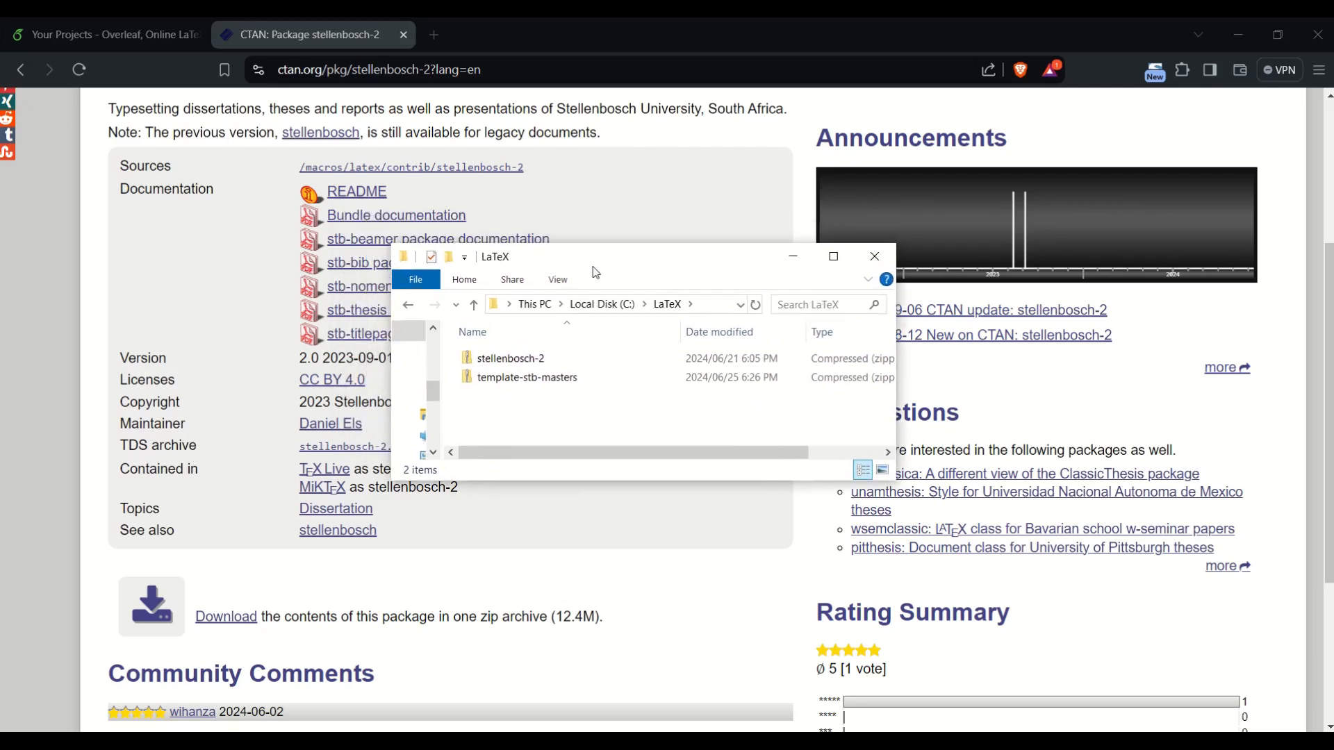
- Delete the template-stb-masters archive from the LaTeX folder
{"action": "left_click", "coordinate": [548, 359]}
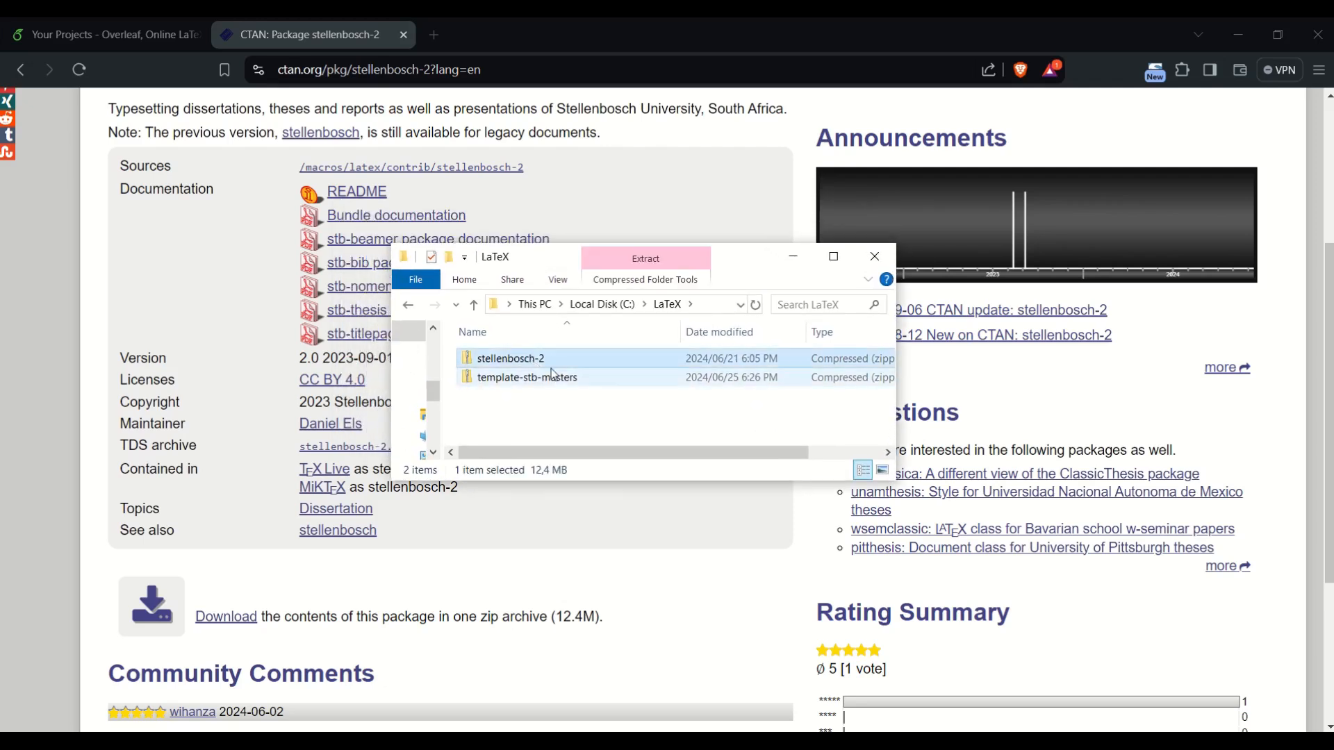
{"action": "left_click", "coordinate": [553, 376]}
{"action": "key", "text": "Delete"}
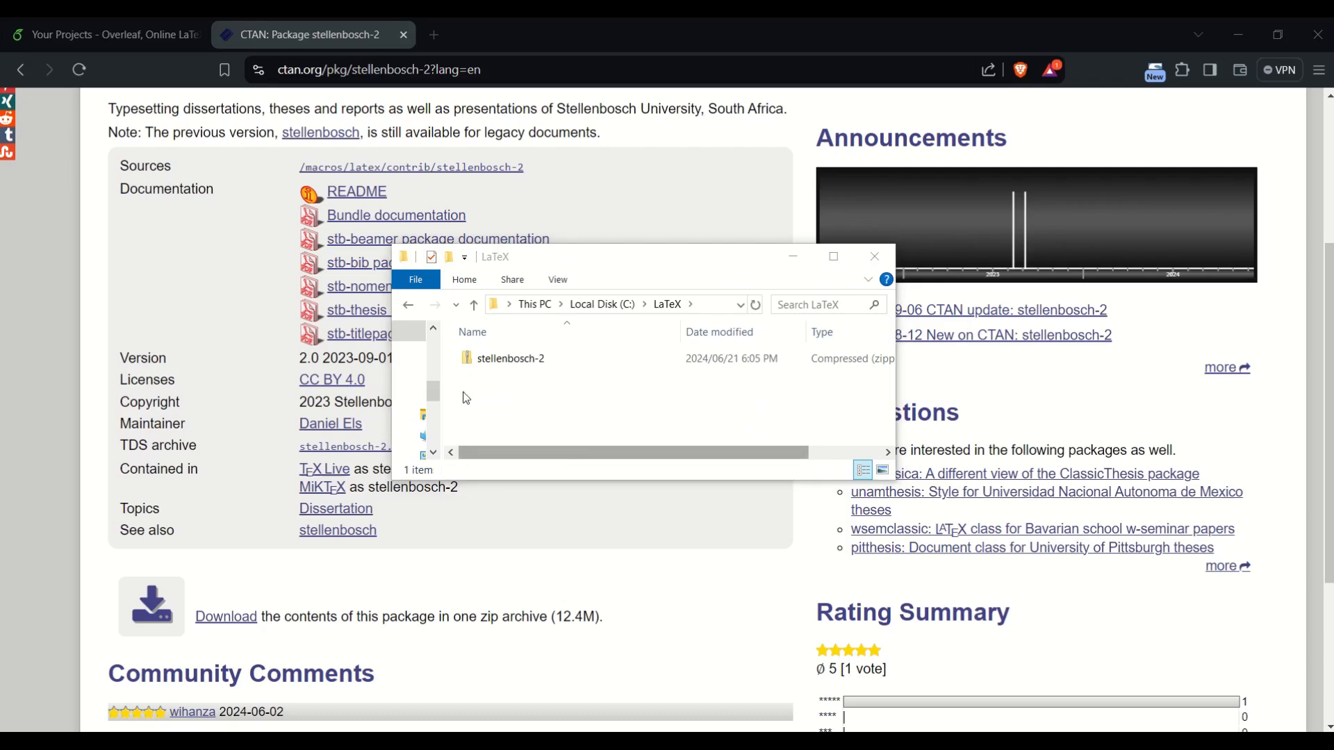
- Extract the stellenbosch-2 archive into the LaTeX folder and close the window showing the extracted files
{"action": "left_click", "coordinate": [497, 360]}
{"action": "double_click", "coordinate": [543, 360]}
{"action": "right_click", "coordinate": [542, 359]}
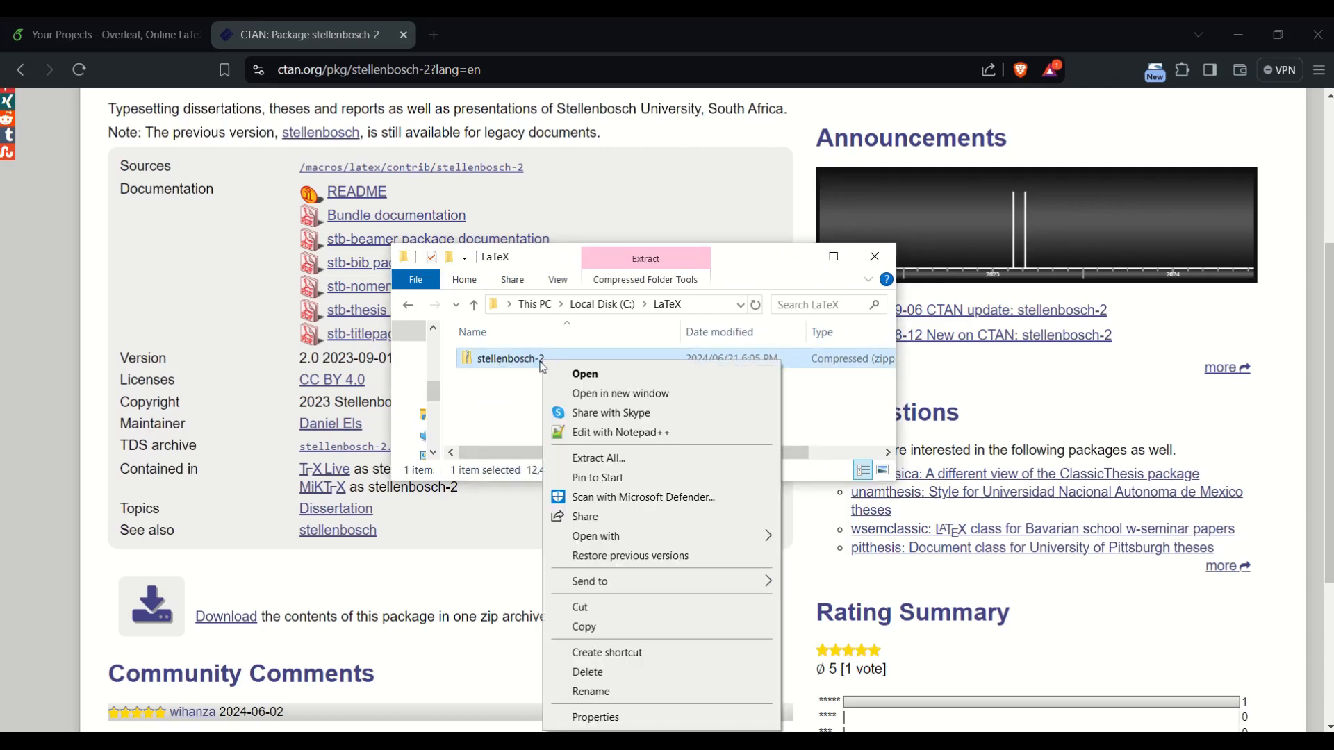
{"action": "left_click", "coordinate": [623, 456]}
{"action": "left_click", "coordinate": [806, 562]}
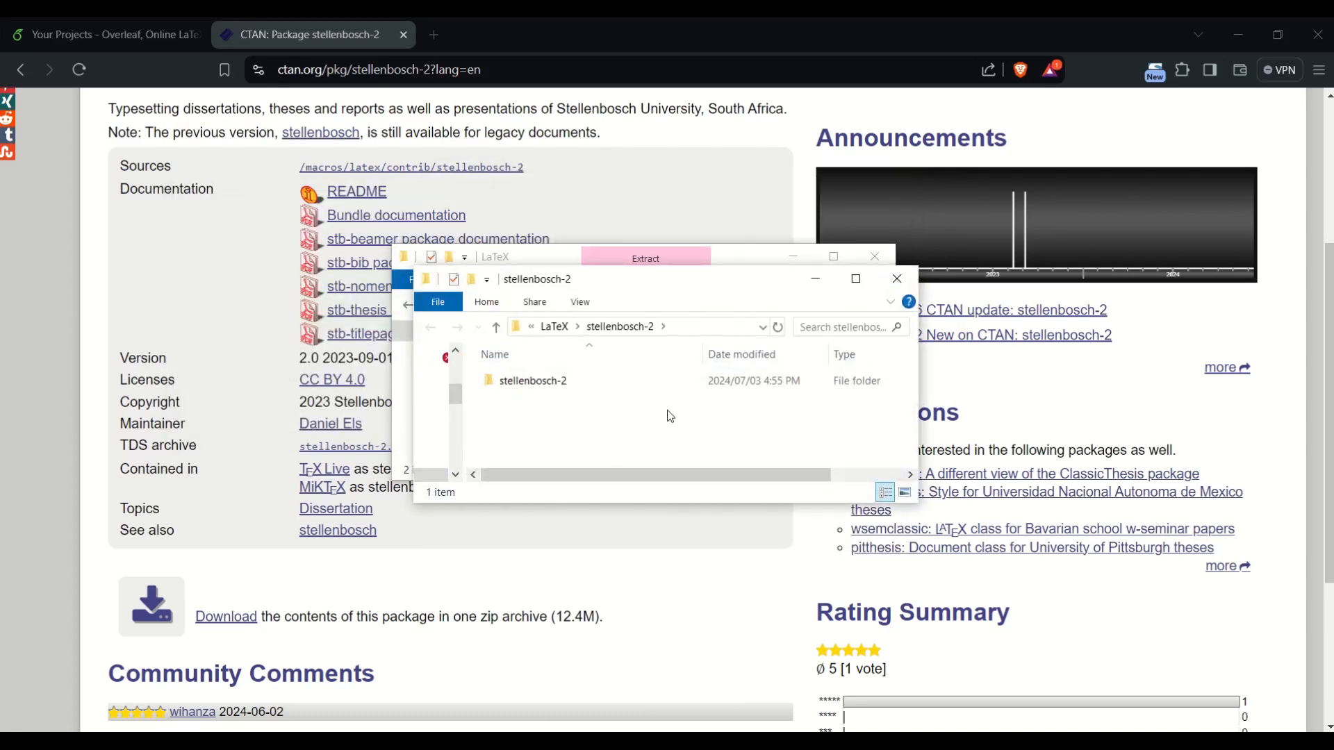
{"action": "left_click", "coordinate": [897, 278]}
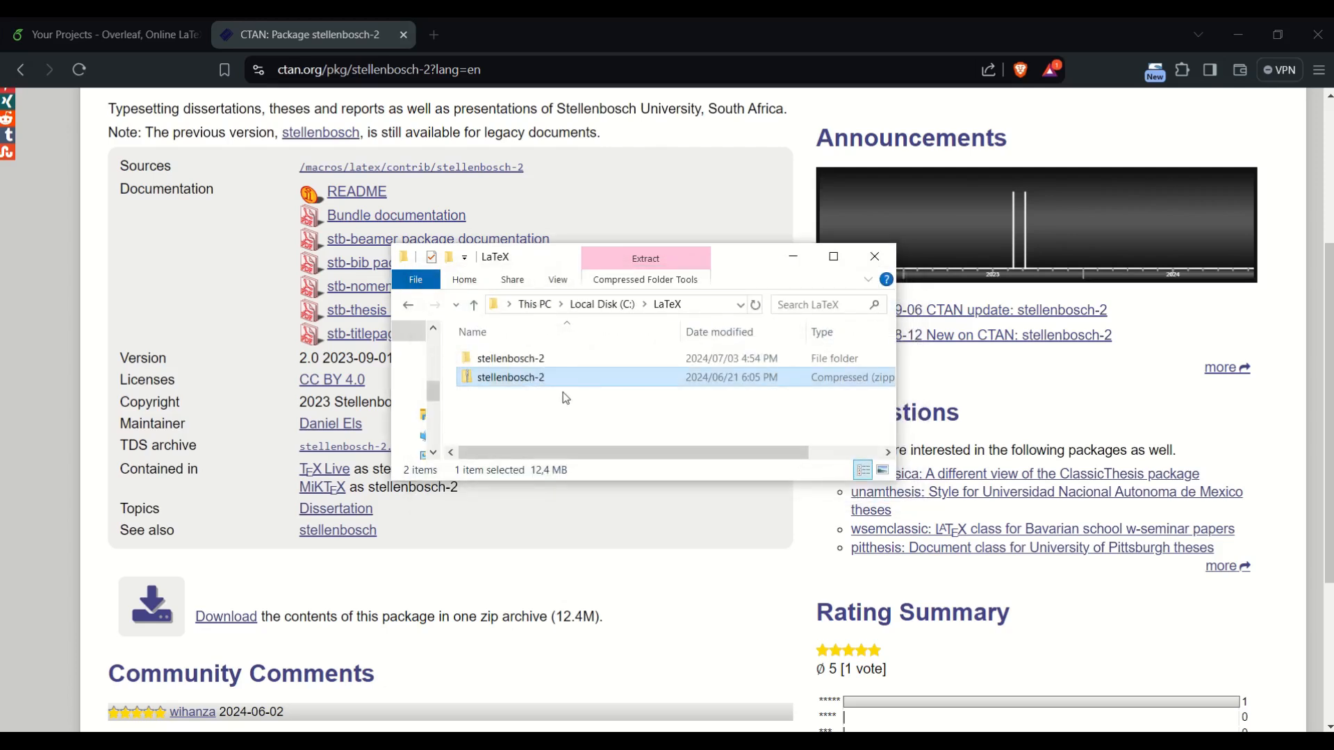
- Open the templates folder inside the doc folder of the extracted stellenbosch-2 package
{"action": "double_click", "coordinate": [555, 362]}
{"action": "double_click", "coordinate": [556, 361]}
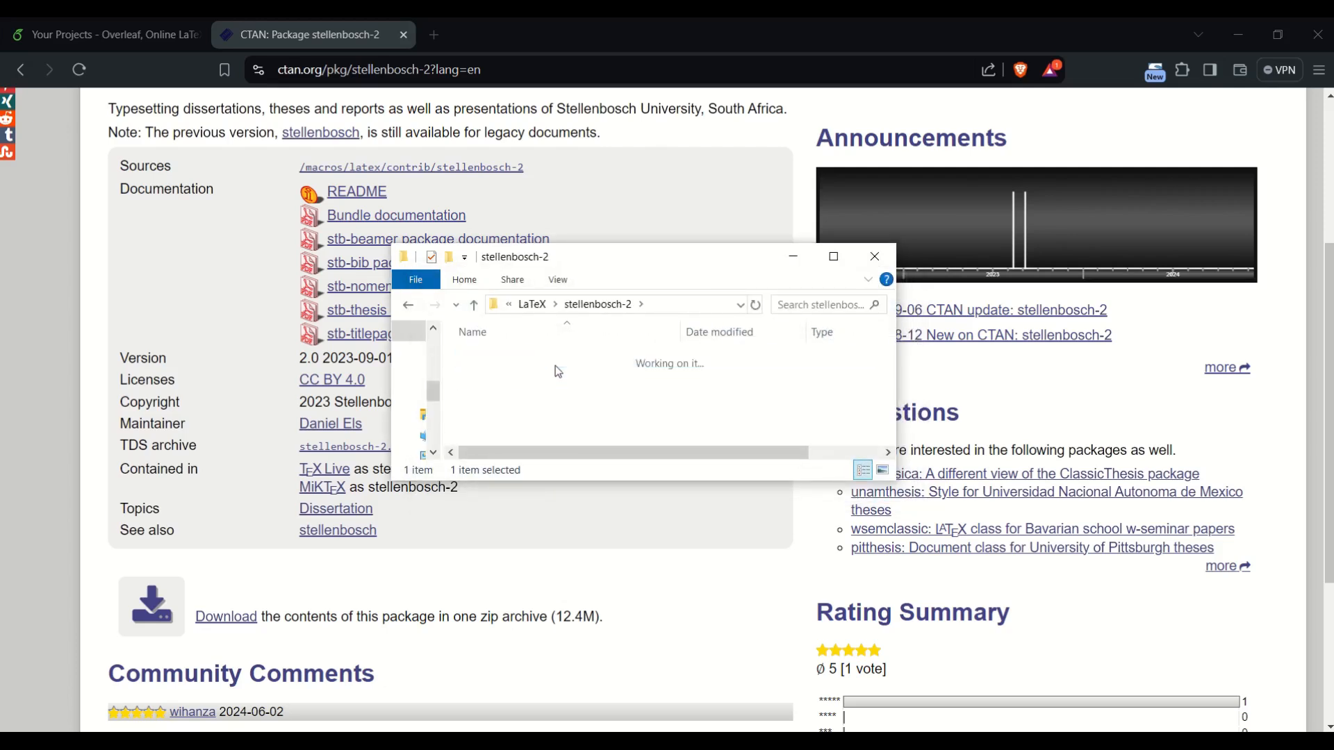
{"action": "double_click", "coordinate": [557, 378]}
{"action": "double_click", "coordinate": [565, 361]}
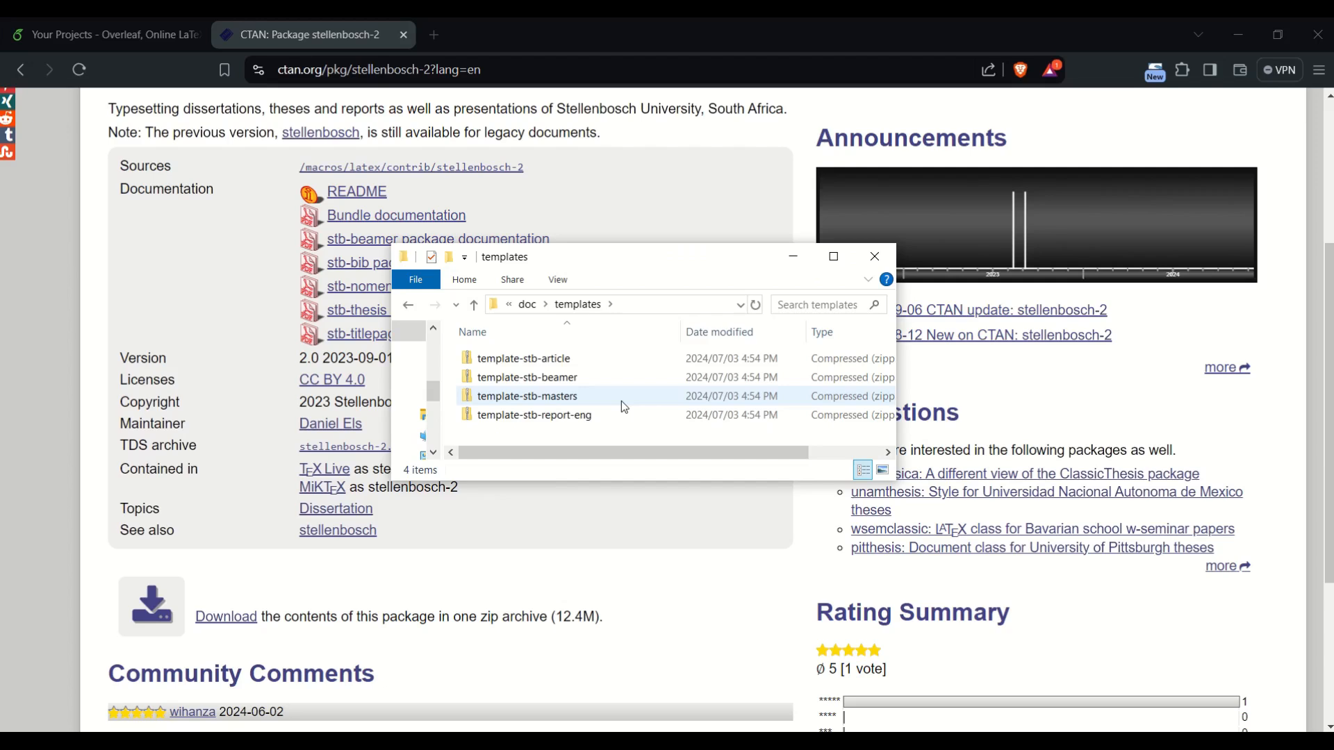
- Copy the template-stb-masters and template-stb-report-eng archives into the LaTeX folder
{"action": "left_click", "coordinate": [623, 400]}
{"action": "left_click", "coordinate": [625, 419], "text": "ctrl"}
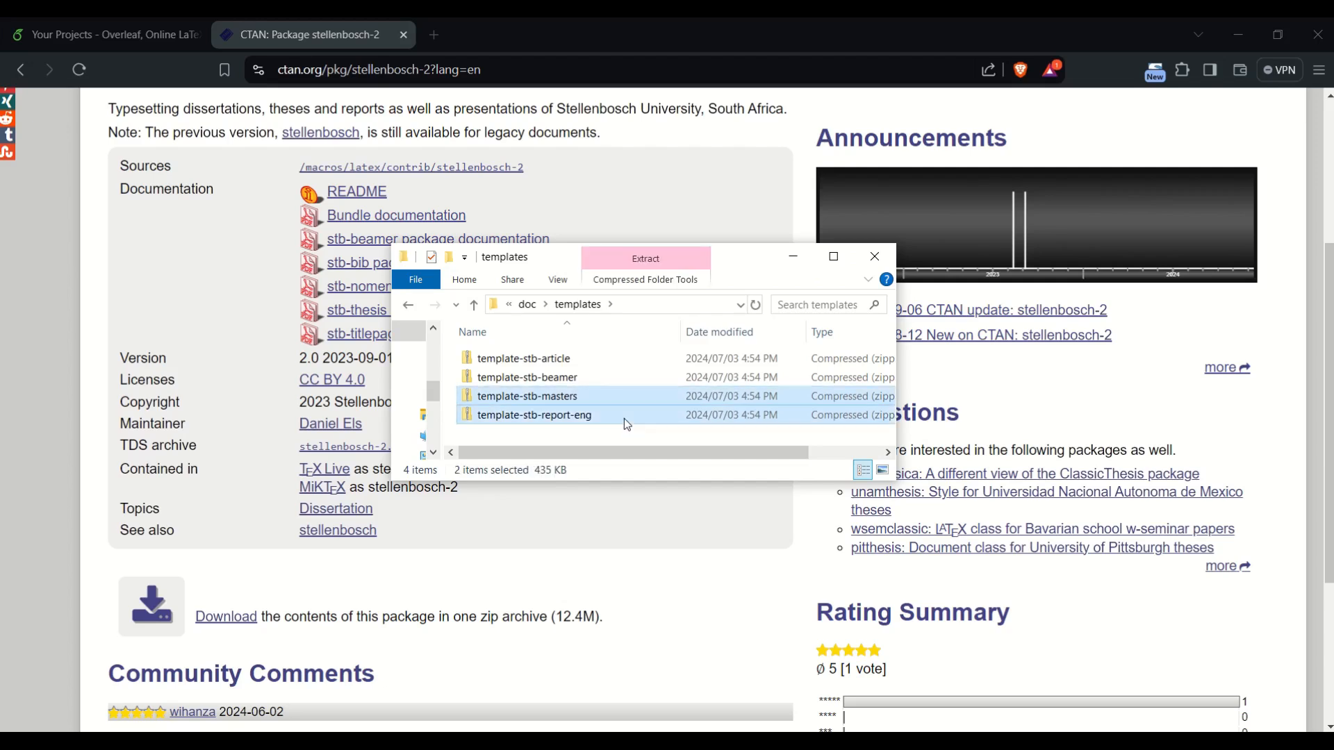
{"action": "left_click", "coordinate": [528, 306]}
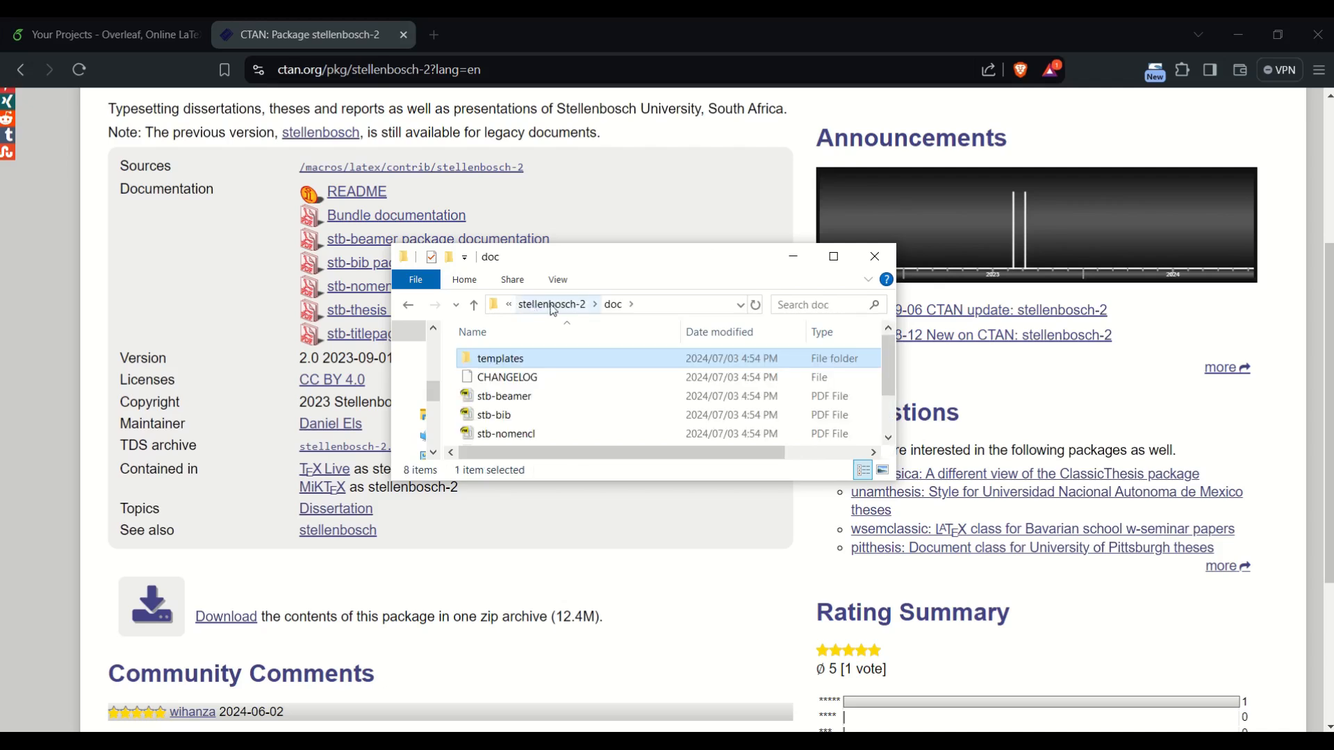
{"action": "left_click", "coordinate": [528, 305]}
{"action": "left_click", "coordinate": [548, 305]}
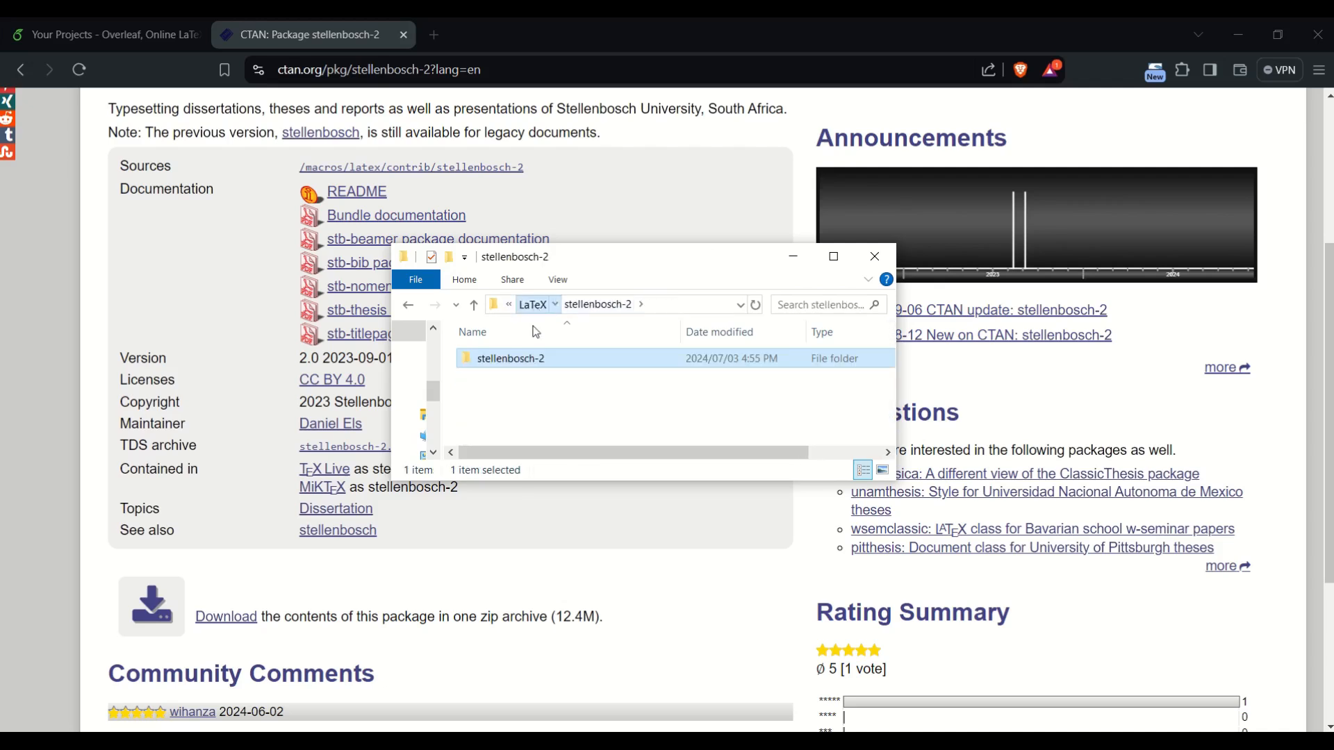
{"action": "left_click", "coordinate": [533, 305]}
{"action": "left_click", "coordinate": [574, 415]}
{"action": "key", "text": "ctrl+v"}
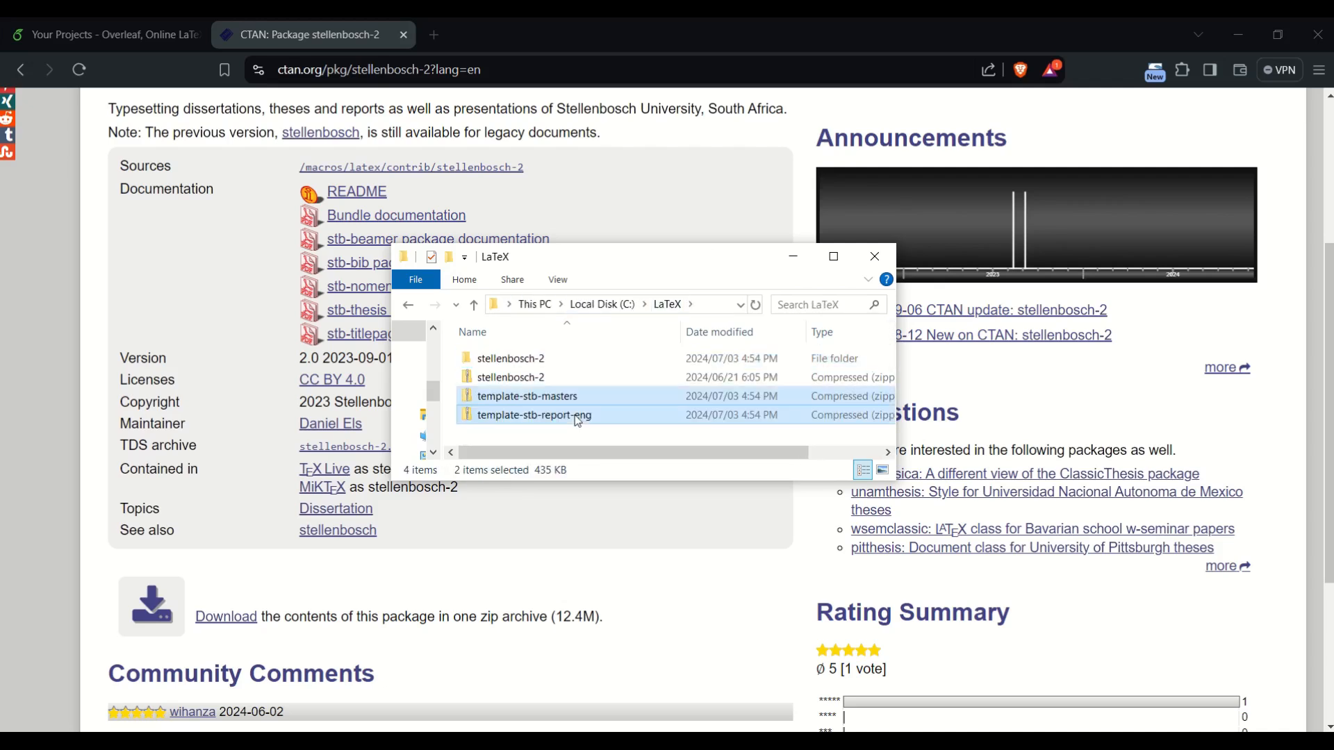
{"action": "left_click", "coordinate": [576, 431]}
{"action": "left_click", "coordinate": [524, 403]}
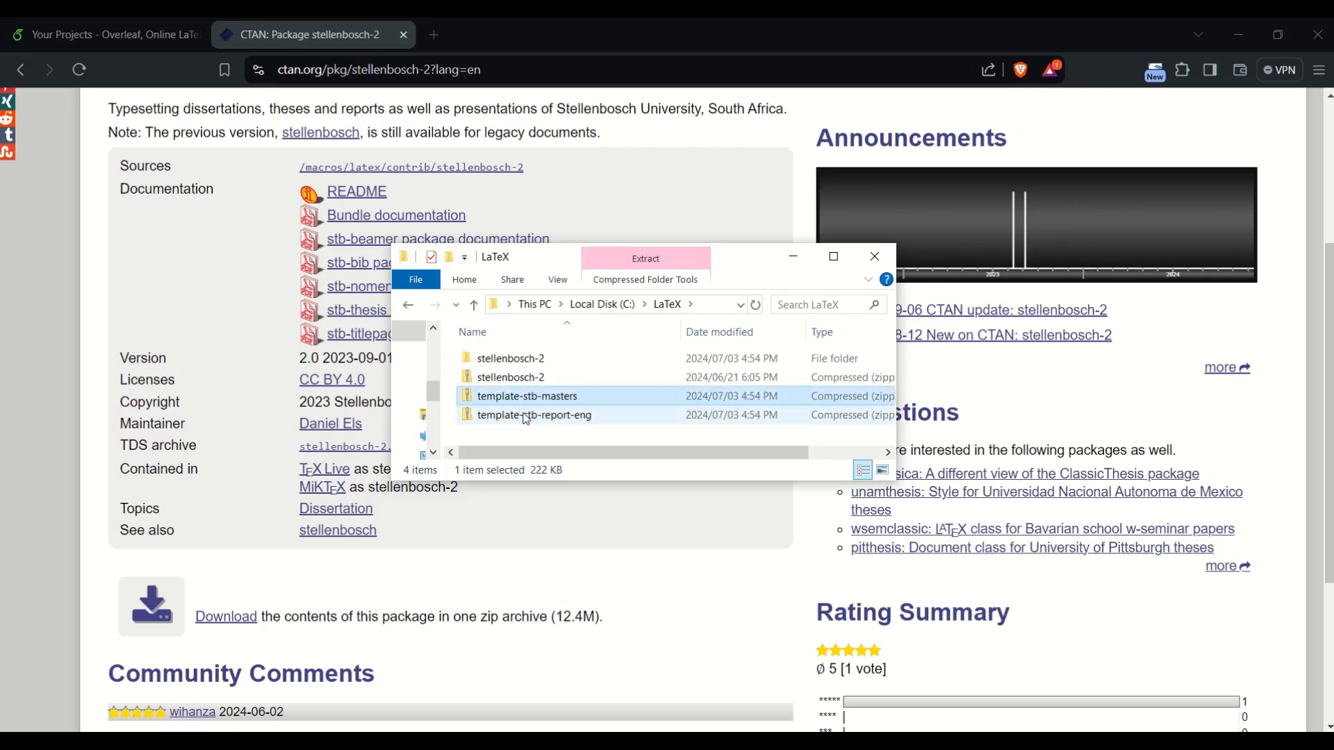
{"action": "left_click", "coordinate": [549, 431]}
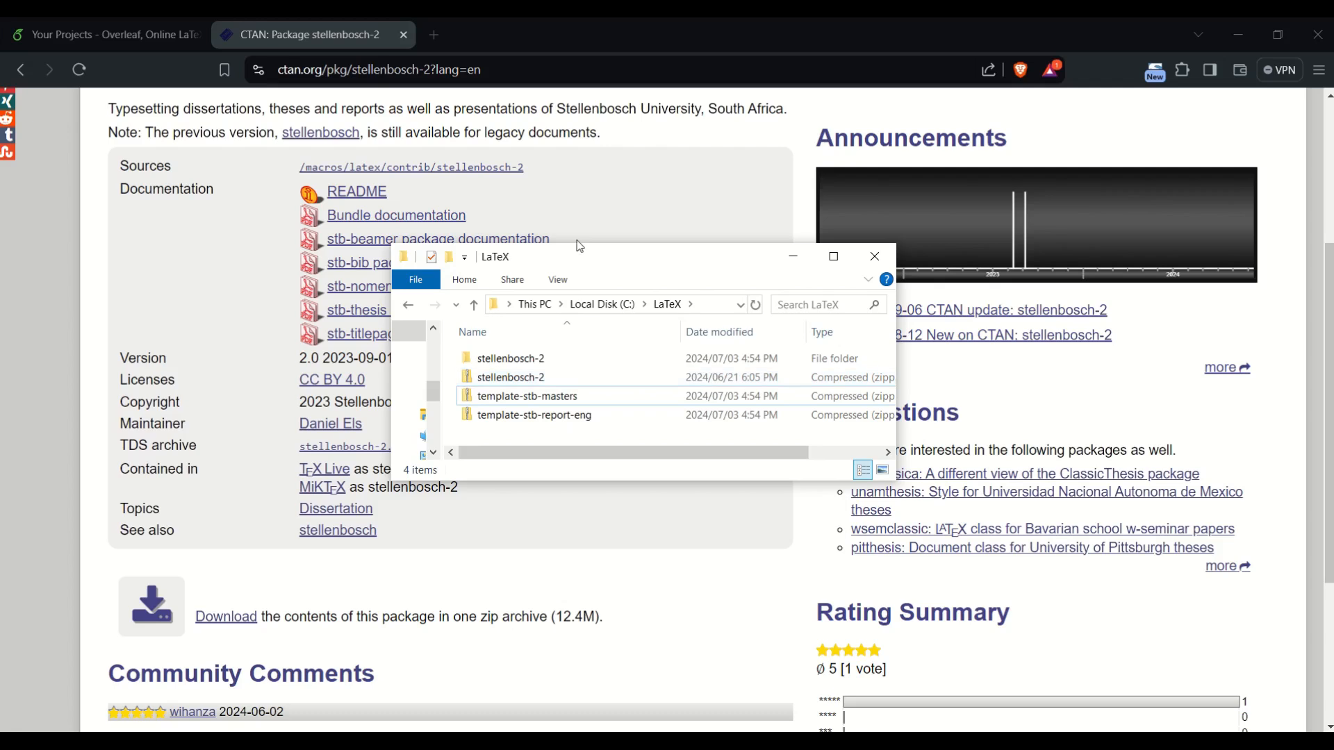
- Create an Overleaf project by uploading the template-stb-masters zip archive from the LaTeX folder
{"action": "left_click_drag", "start_coordinate": [583, 253], "coordinate": [838, 266]}
{"action": "left_click", "coordinate": [141, 40]}
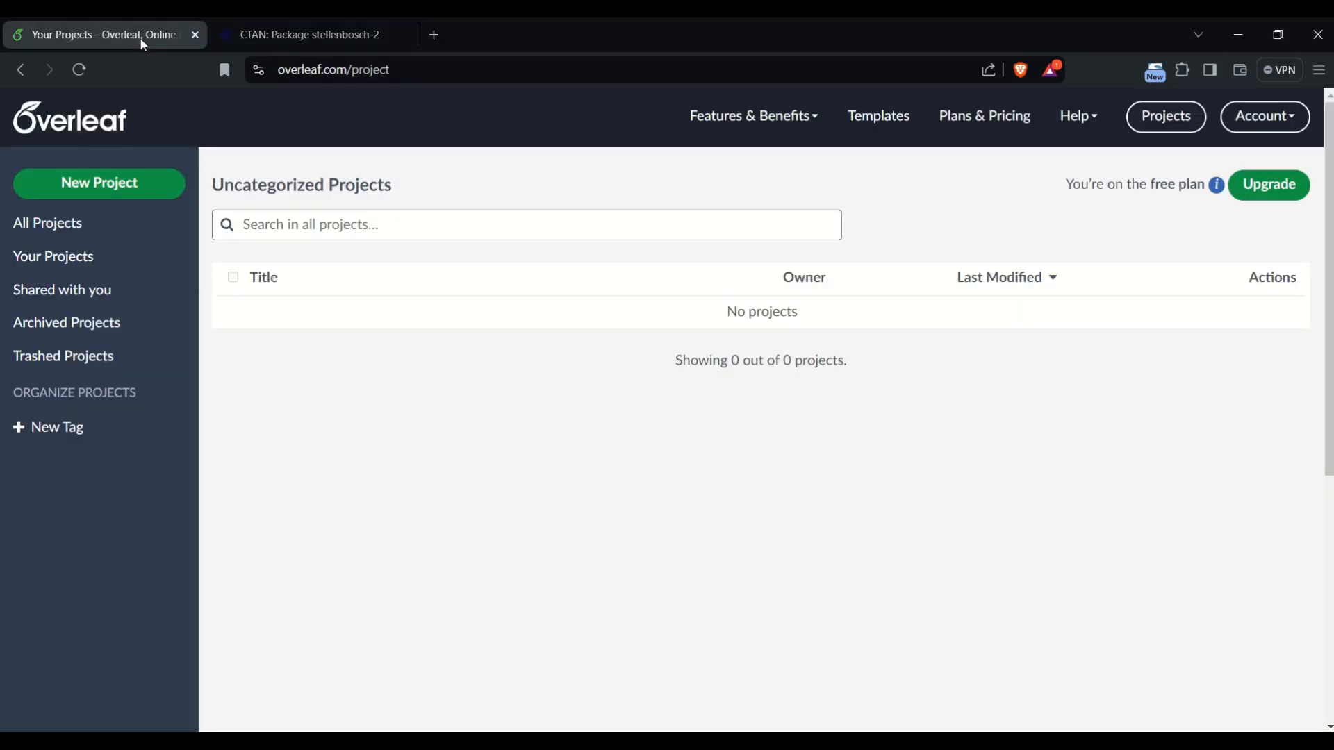
{"action": "left_click", "coordinate": [78, 188]}
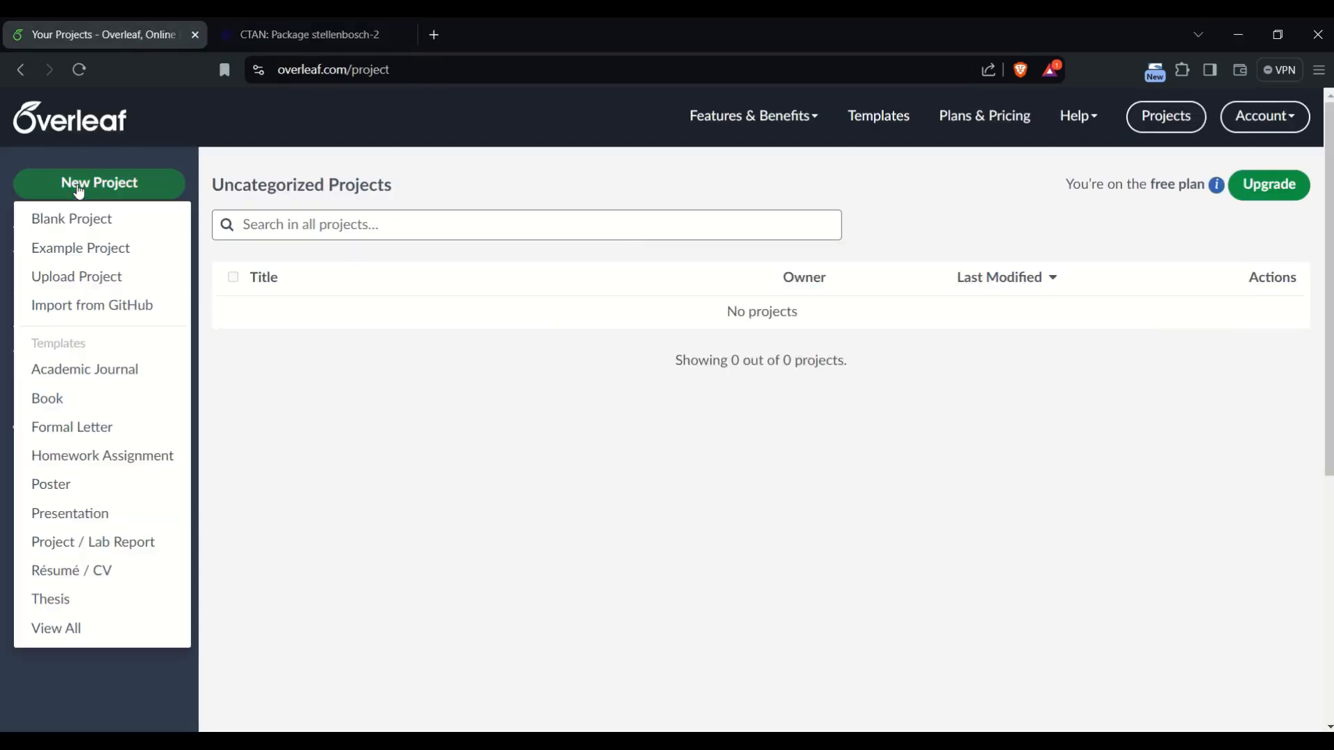
{"action": "left_click", "coordinate": [95, 284]}
{"action": "key", "text": "alt+Tab"}
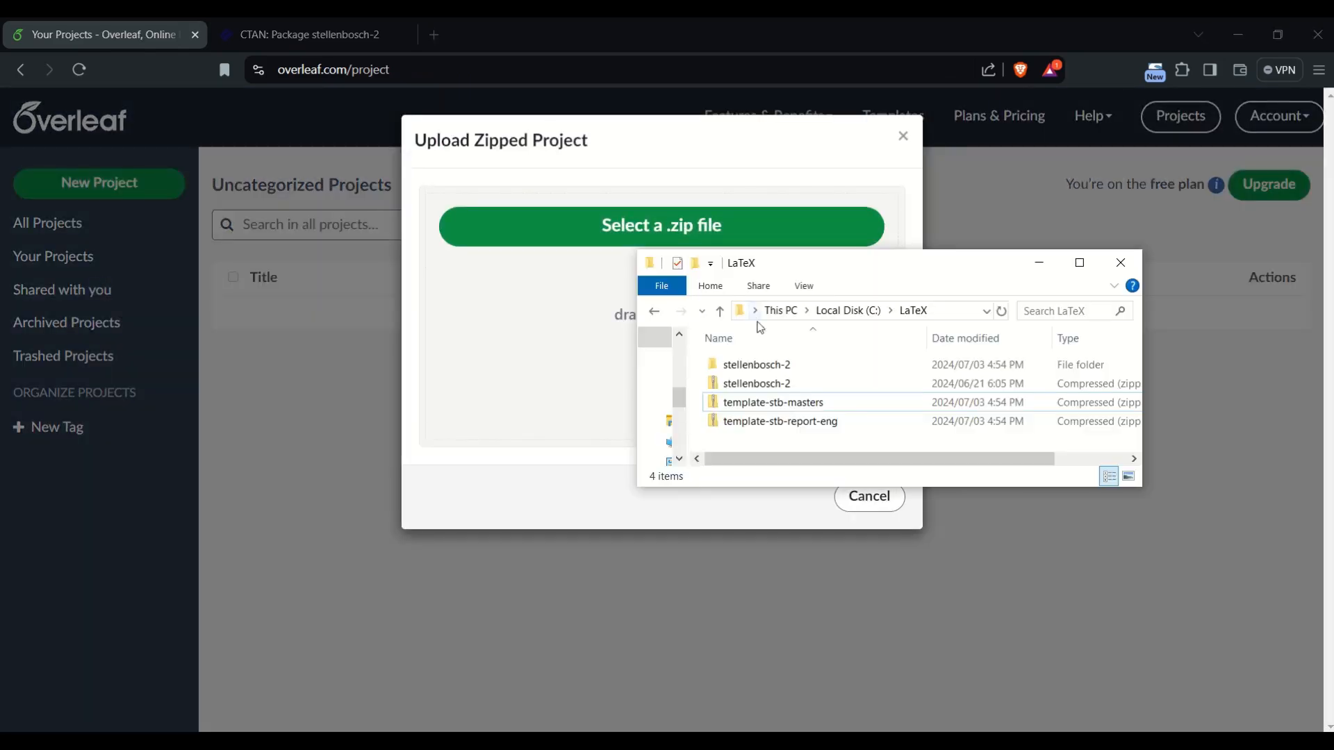
{"action": "left_click", "coordinate": [803, 403]}
{"action": "left_click_drag", "start_coordinate": [824, 402], "coordinate": [528, 325]}
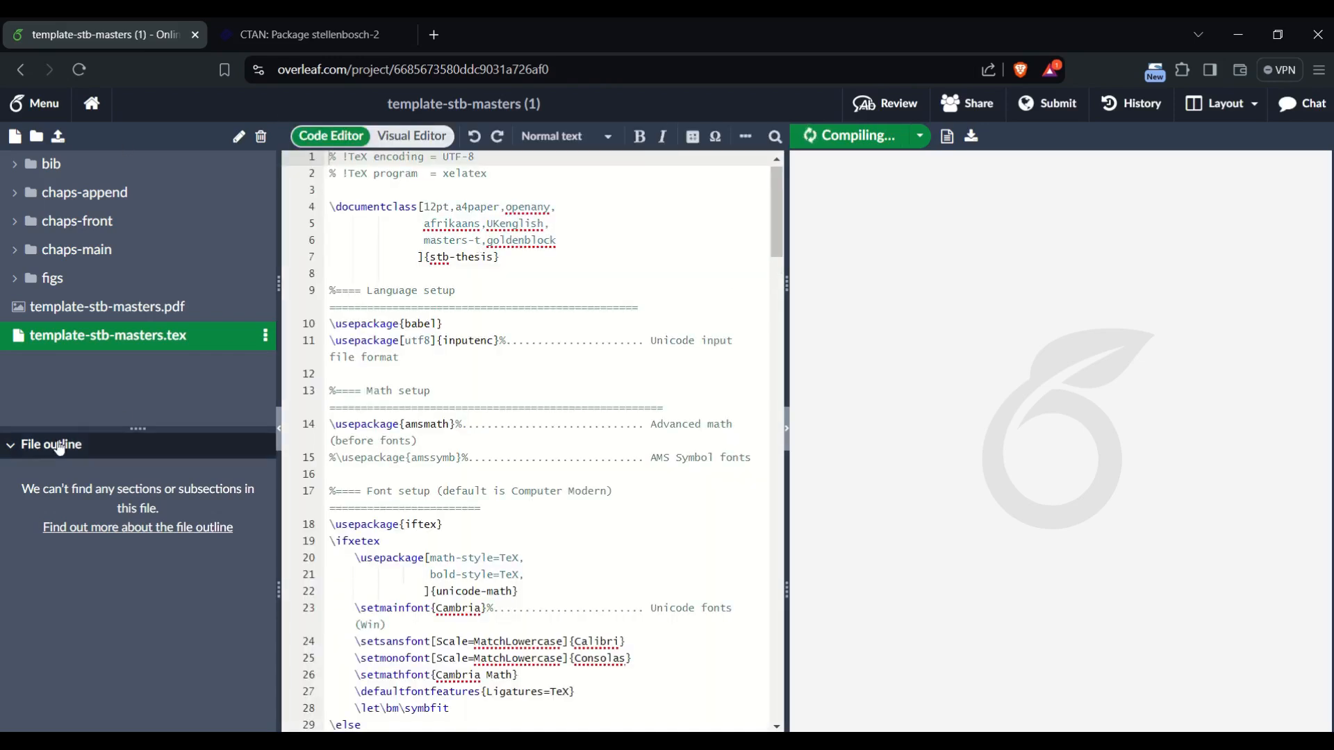
- Collapse the file outline, view template-stb-masters.pdf, and return to template-stb-masters.tex
{"action": "left_click", "coordinate": [13, 445]}
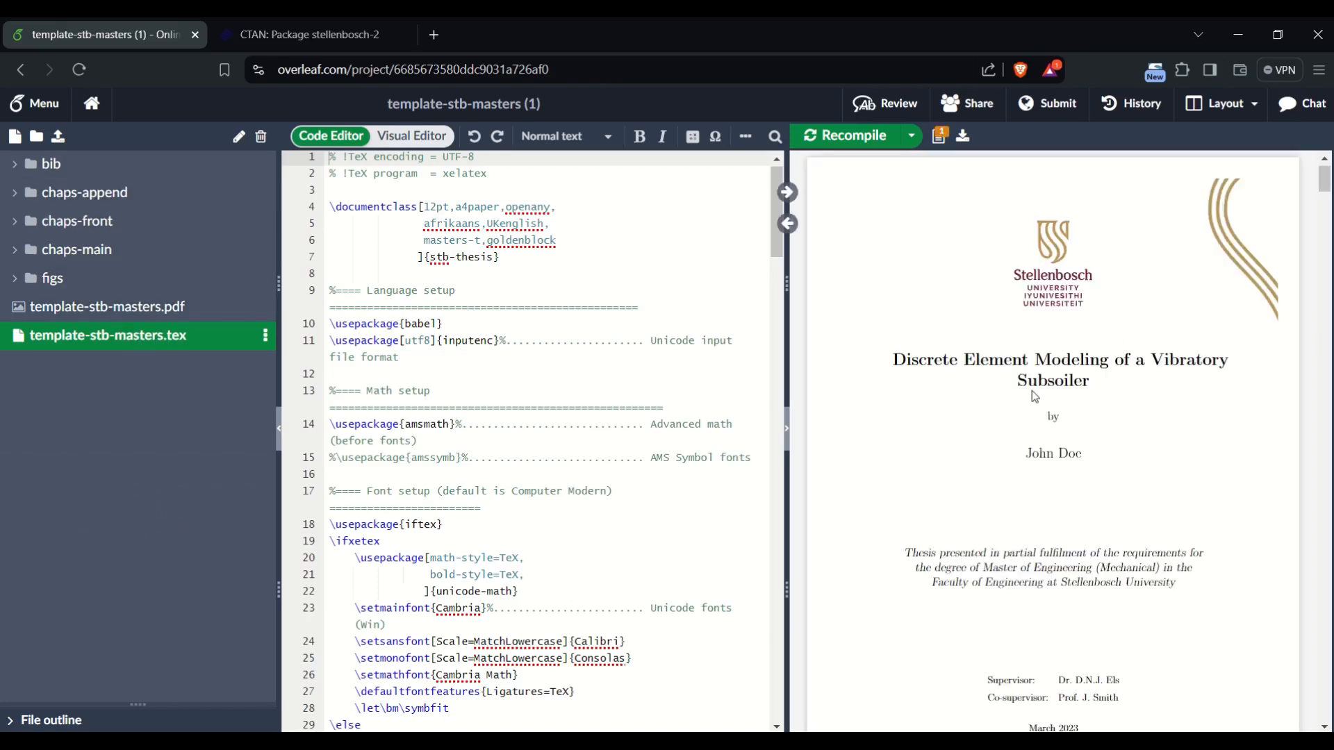
{"action": "left_click", "coordinate": [154, 318]}
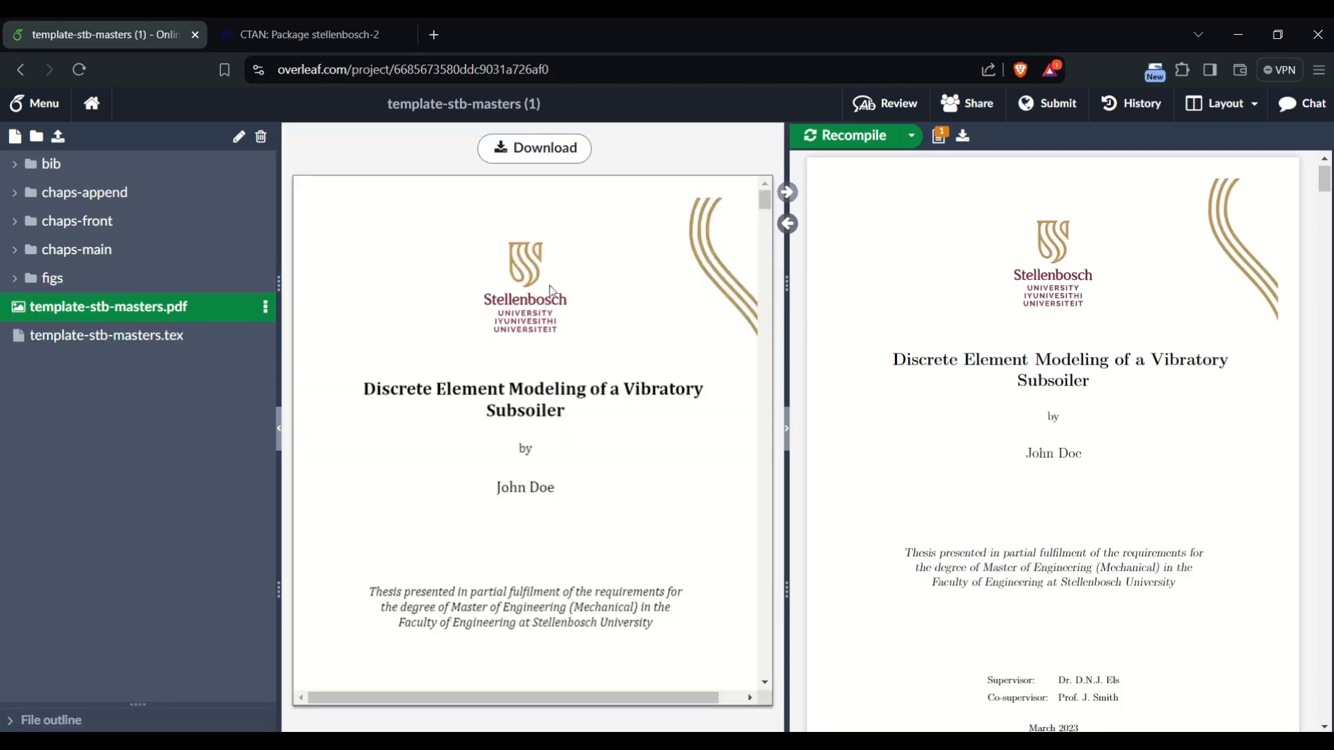
{"action": "left_click", "coordinate": [139, 349]}
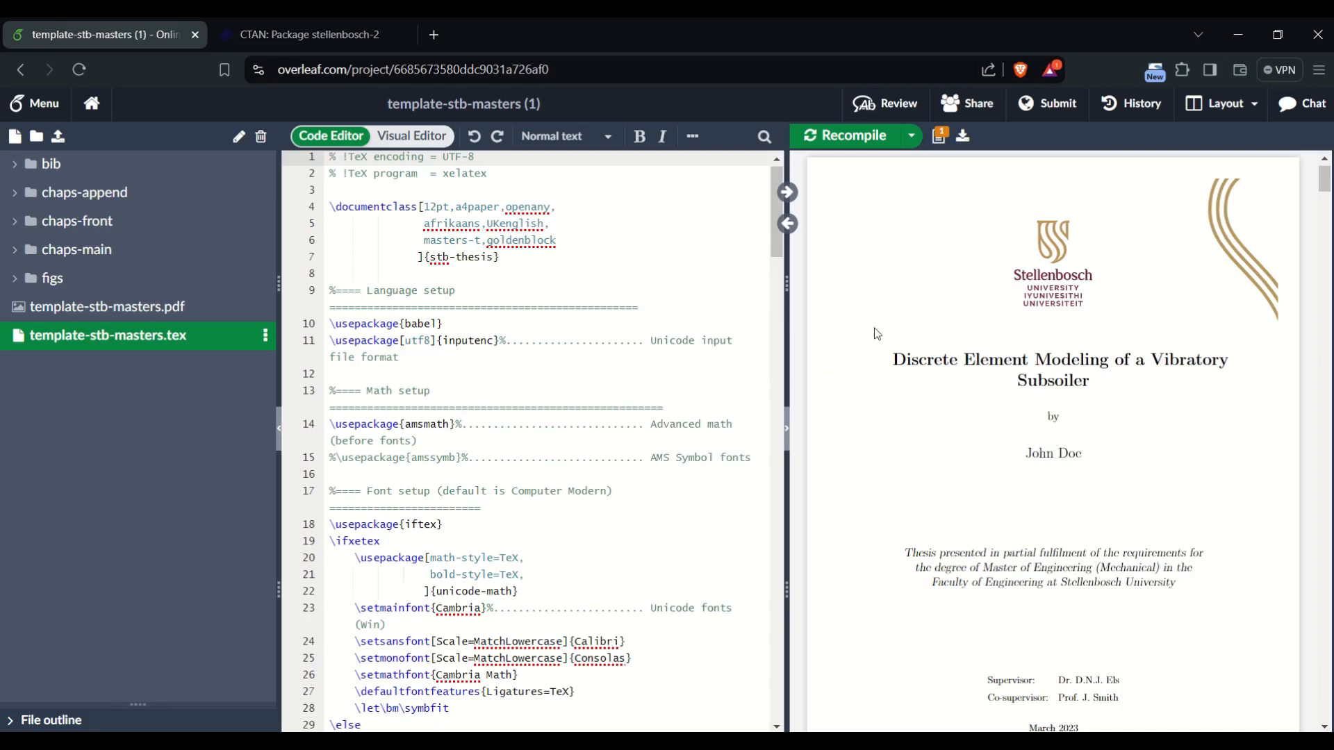
- Jump from the Literature review text in the compiled PDF to its source, and open chap-content-A.tex
{"action": "scroll", "coordinate": [1095, 397], "scroll_direction": "down", "scroll_amount": 15}
{"action": "scroll", "coordinate": [1050, 379], "scroll_direction": "down", "scroll_amount": 2}
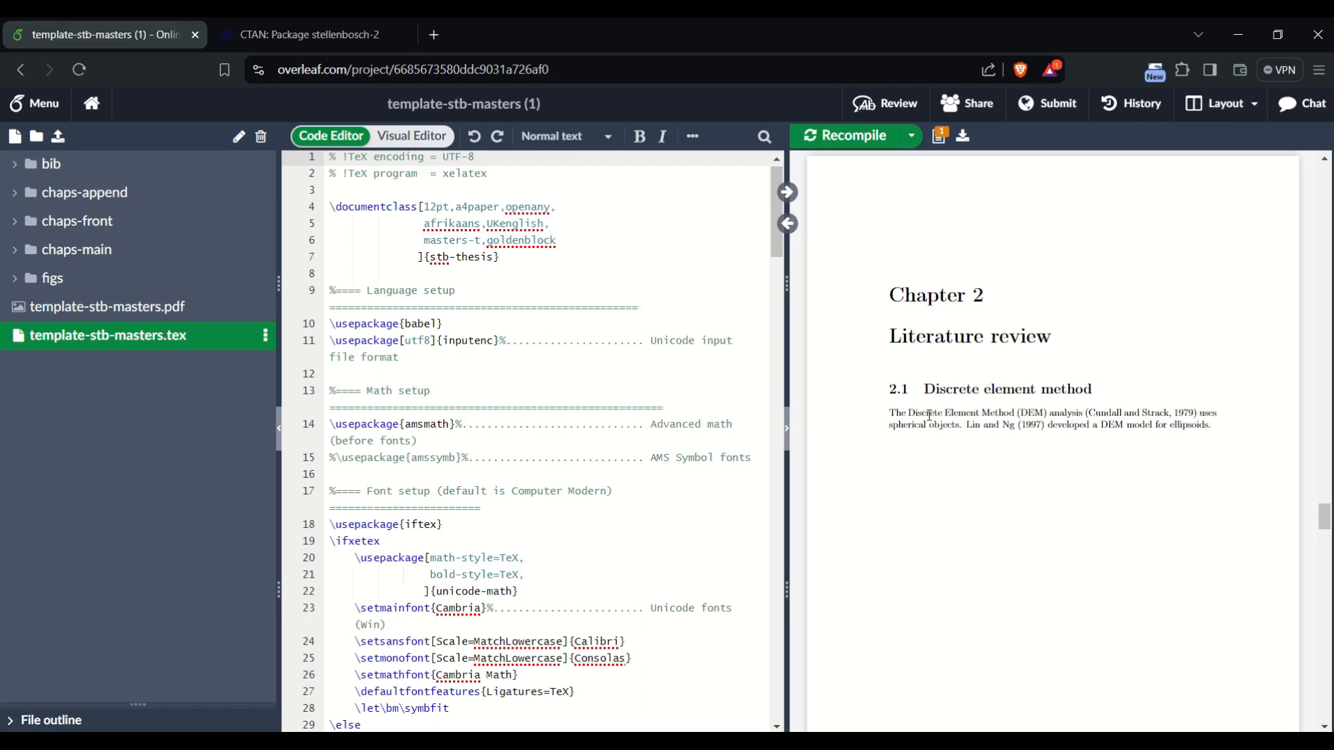
{"action": "double_click", "coordinate": [929, 415]}
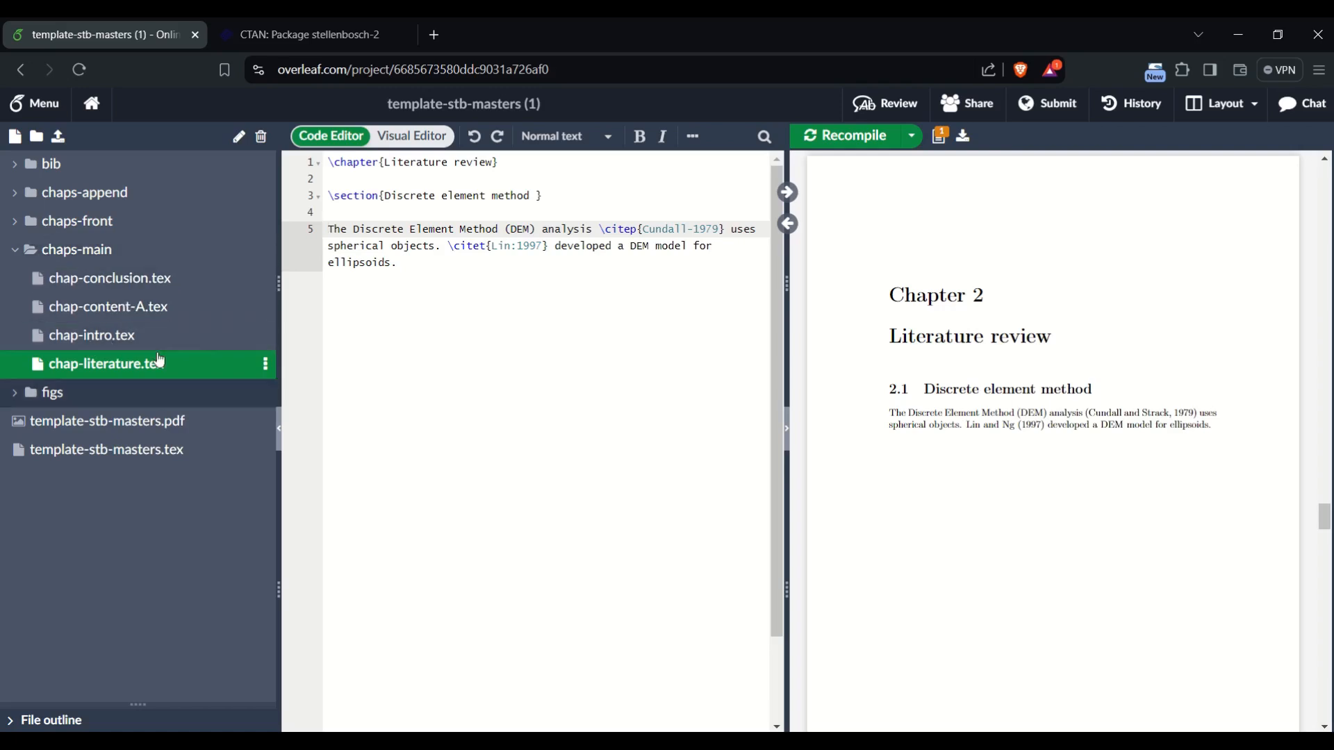
{"action": "left_click", "coordinate": [84, 309]}
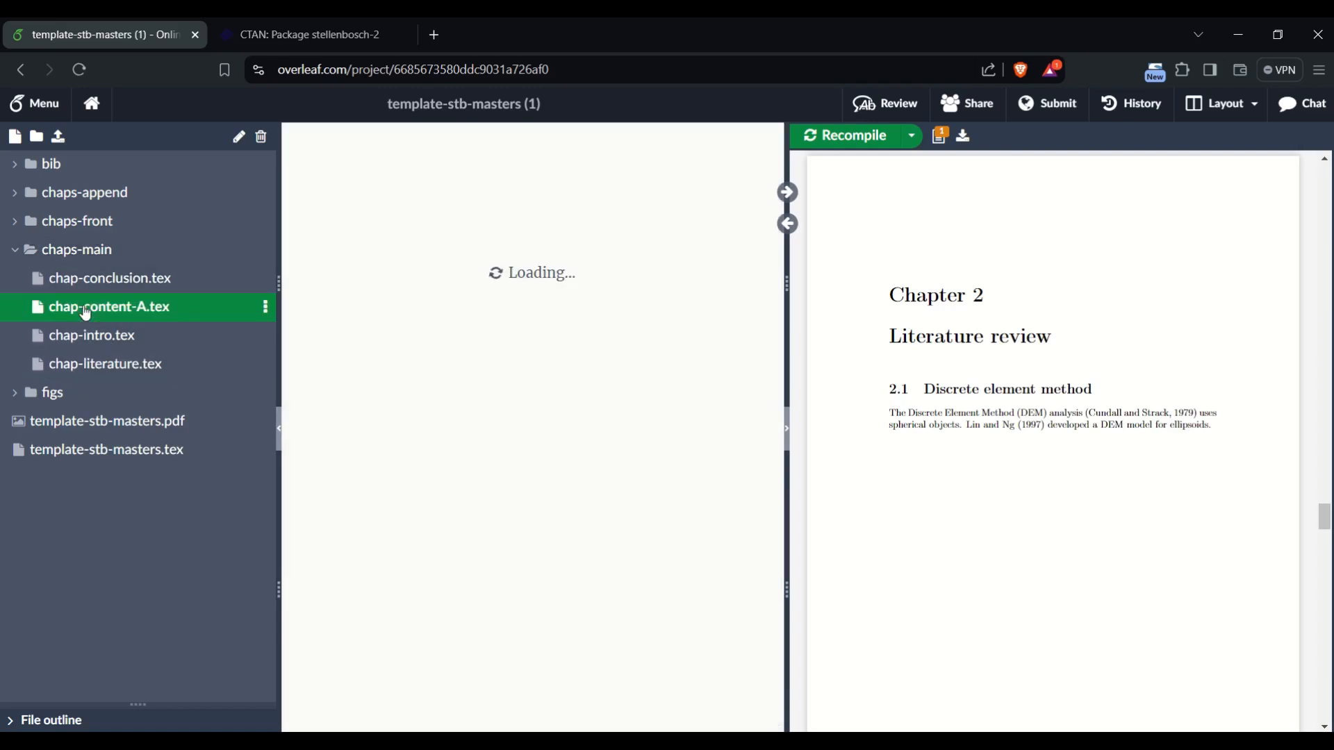
- Read the start of chap-content-A.tex and show the sentence about equations at its location in the compiled PDF
{"action": "scroll", "coordinate": [393, 365], "scroll_direction": "down", "scroll_amount": 4}
{"action": "scroll", "coordinate": [417, 334], "scroll_direction": "up", "scroll_amount": 3}
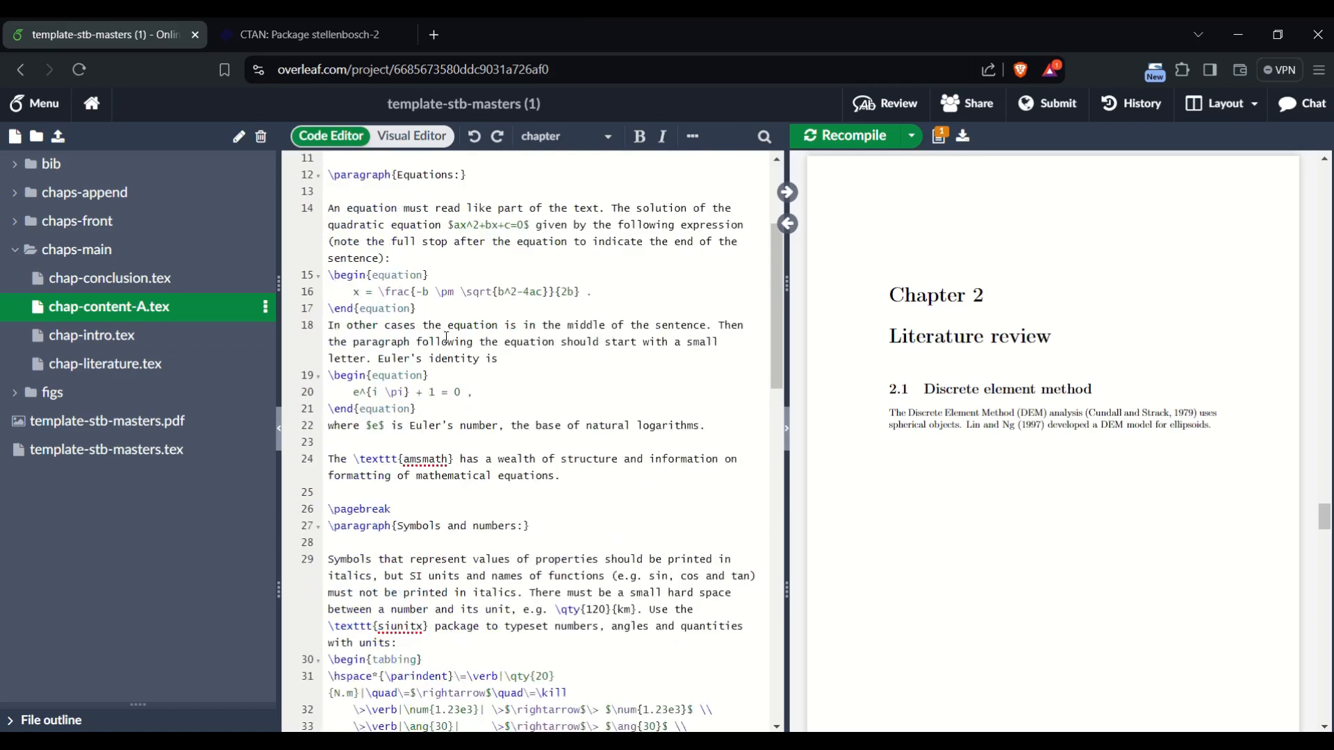
{"action": "left_click_drag", "start_coordinate": [351, 319], "coordinate": [384, 320]}
{"action": "left_click", "coordinate": [788, 195]}
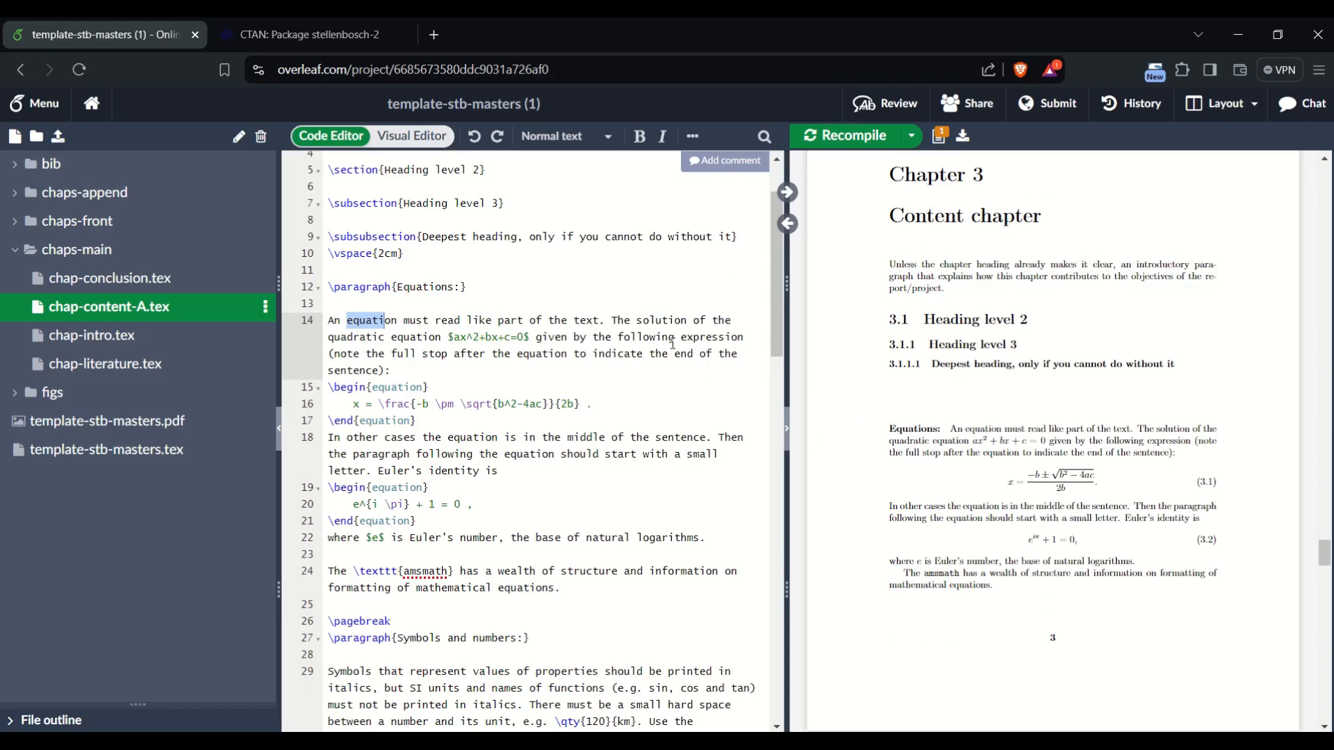
{"action": "scroll", "coordinate": [673, 344], "scroll_direction": "up", "scroll_amount": 2}
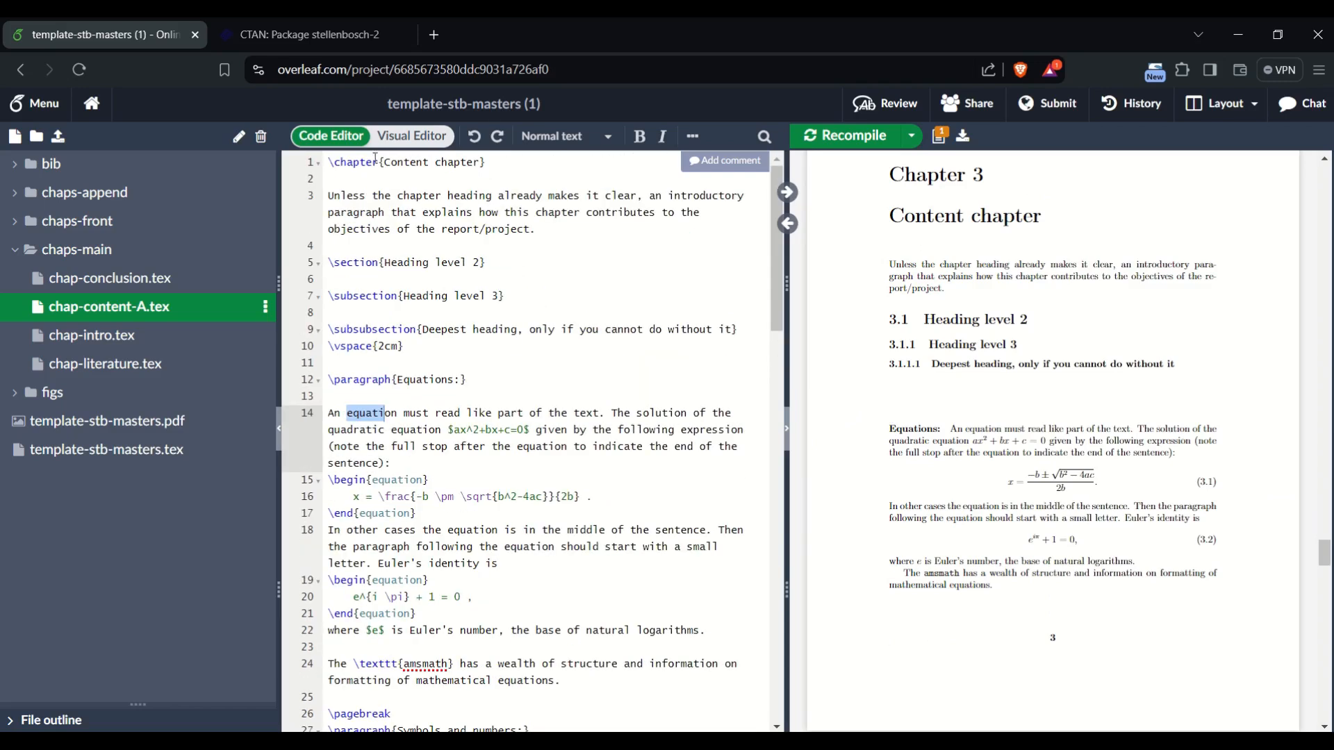
- Look through chap-content-A.tex in the Visual Editor, including its equations, table and figure, and return to the Code Editor
{"action": "left_click", "coordinate": [391, 137]}
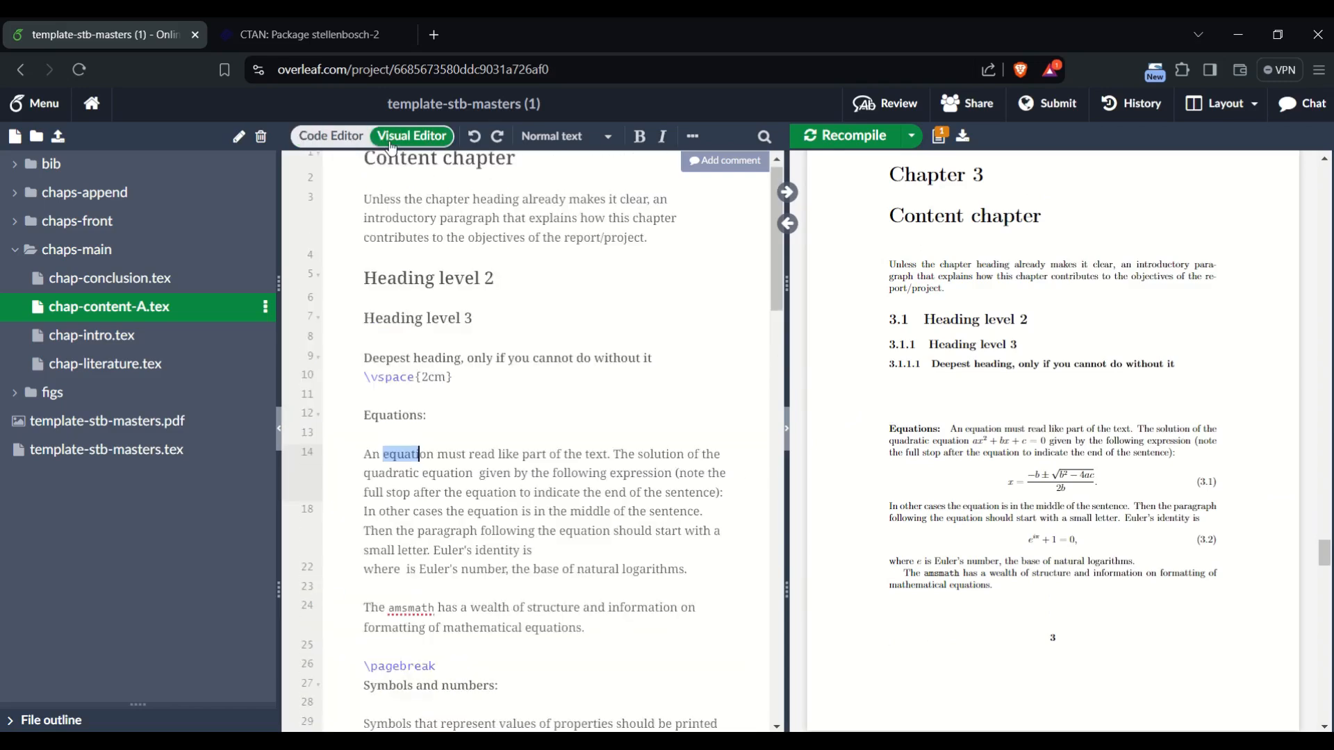
{"action": "scroll", "coordinate": [516, 407], "scroll_direction": "down", "scroll_amount": 2}
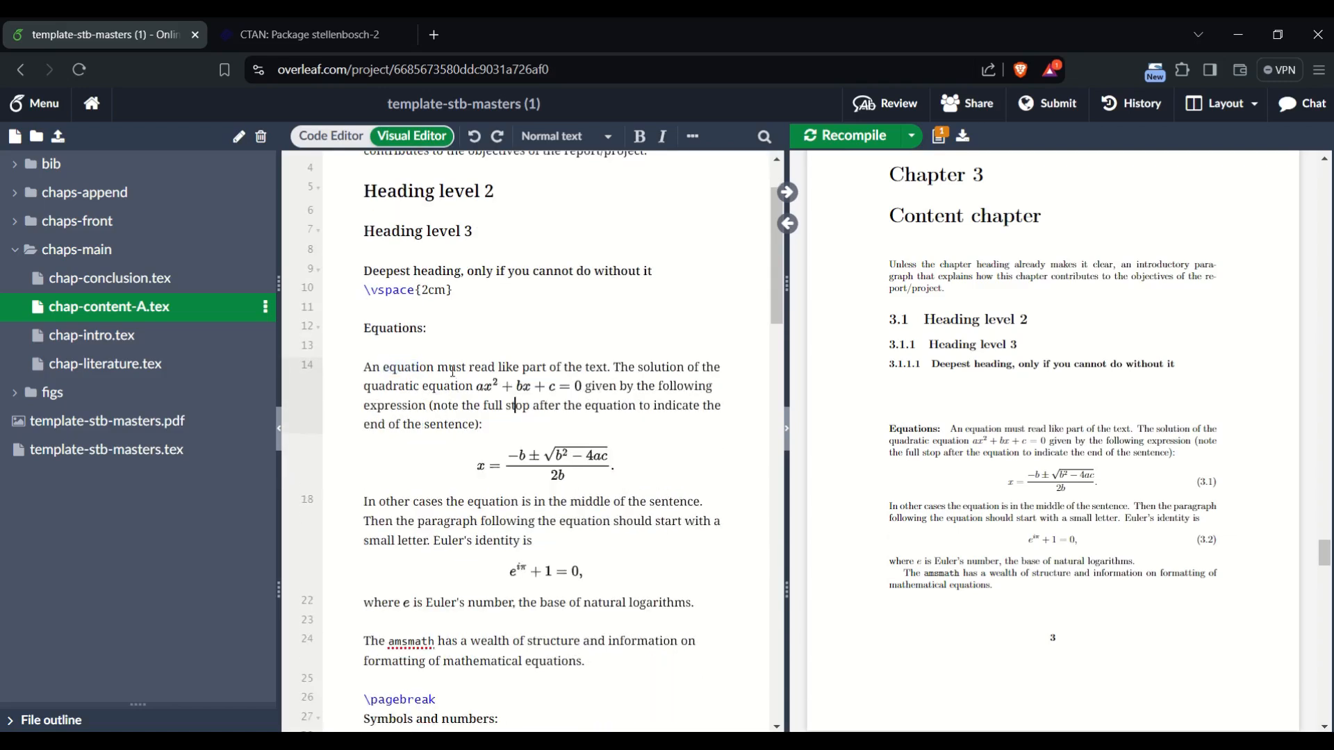
{"action": "scroll", "coordinate": [516, 407], "scroll_direction": "down", "scroll_amount": 3}
{"action": "scroll", "coordinate": [478, 400], "scroll_direction": "down", "scroll_amount": 4}
{"action": "scroll", "coordinate": [478, 401], "scroll_direction": "down", "scroll_amount": 10}
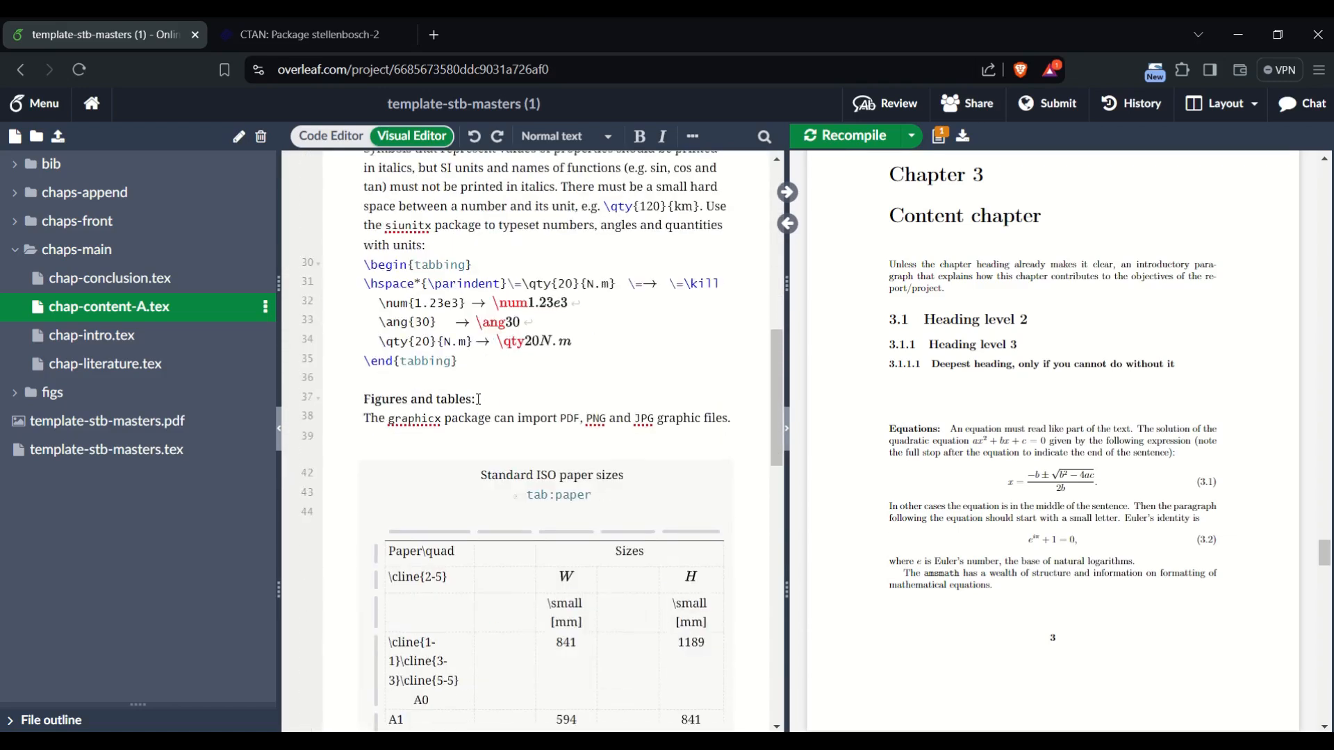
{"action": "scroll", "coordinate": [489, 367], "scroll_direction": "down", "scroll_amount": 8}
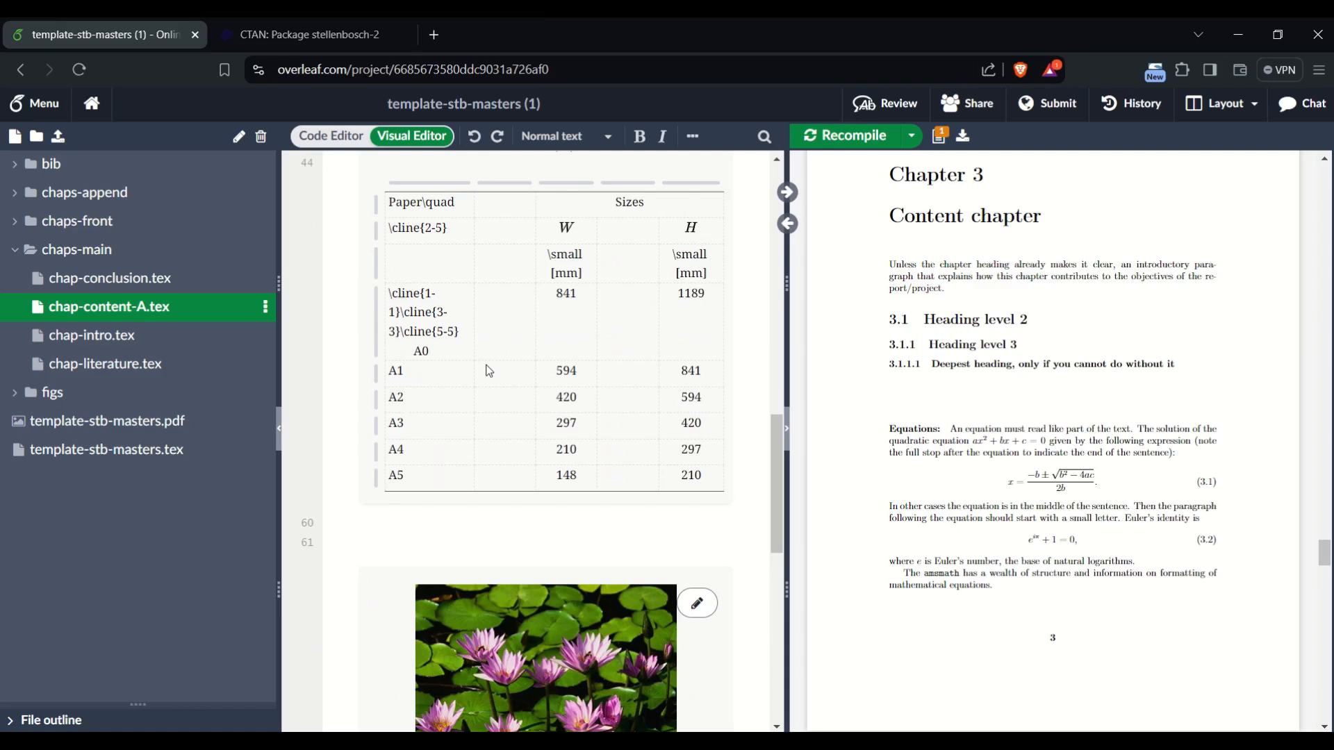
{"action": "scroll", "coordinate": [490, 368], "scroll_direction": "down", "scroll_amount": 4}
{"action": "scroll", "coordinate": [492, 375], "scroll_direction": "up", "scroll_amount": 9}
{"action": "scroll", "coordinate": [497, 375], "scroll_direction": "up", "scroll_amount": 8}
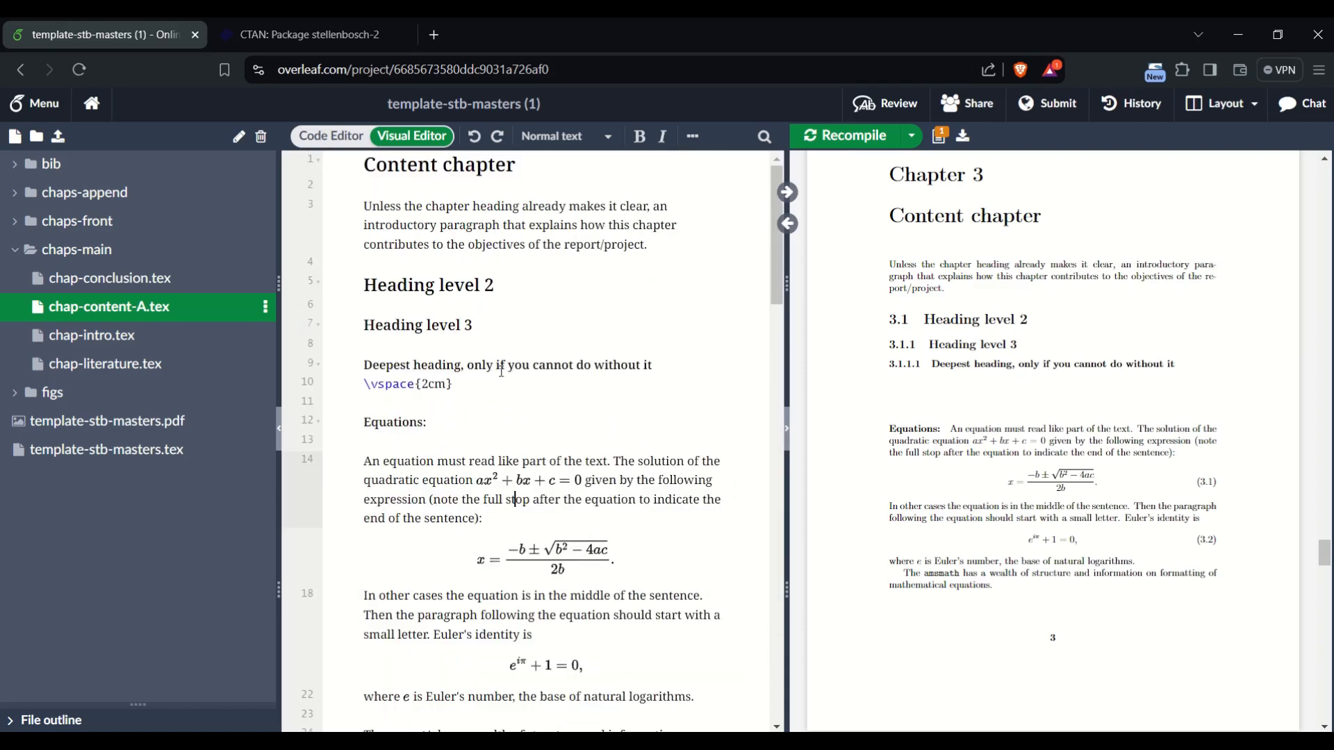
{"action": "left_click", "coordinate": [332, 136]}
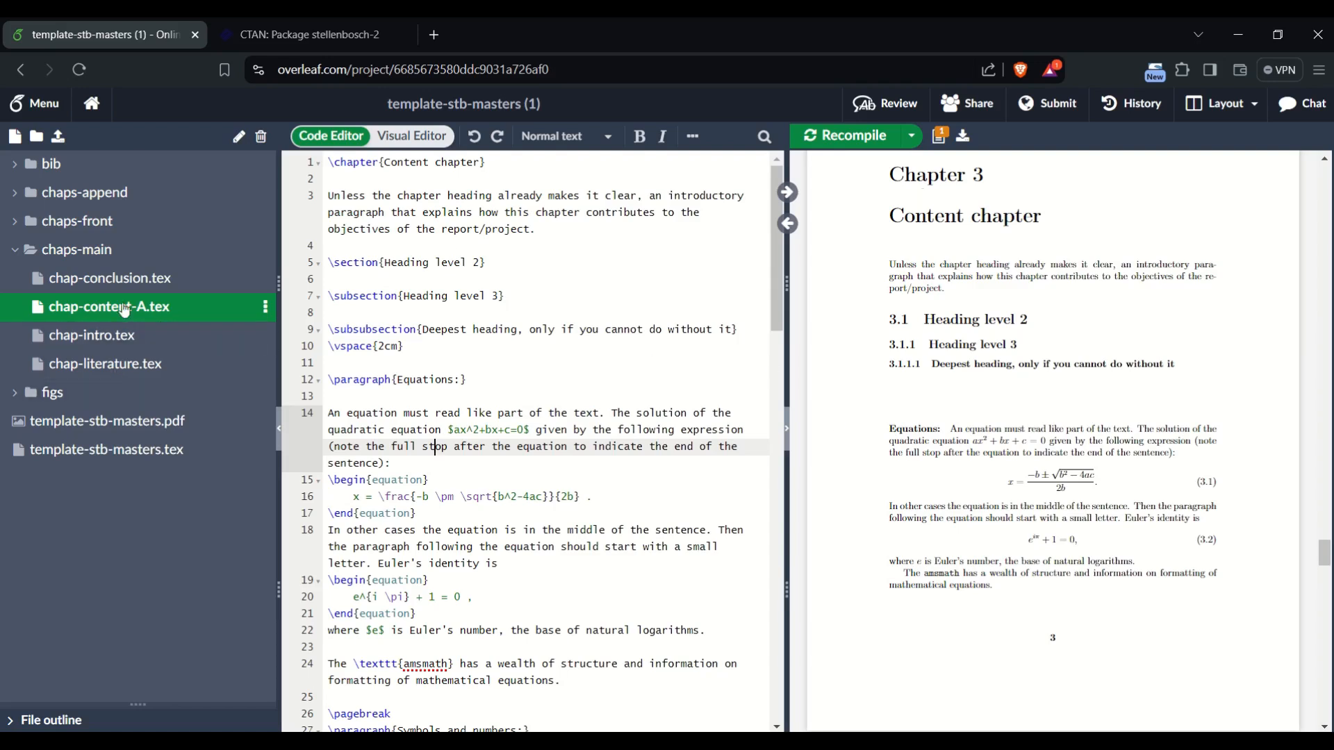
- View chap-intro.tex, and examine the document class options, packages and chapter includes in template-stb-masters.tex
{"action": "left_click", "coordinate": [131, 345]}
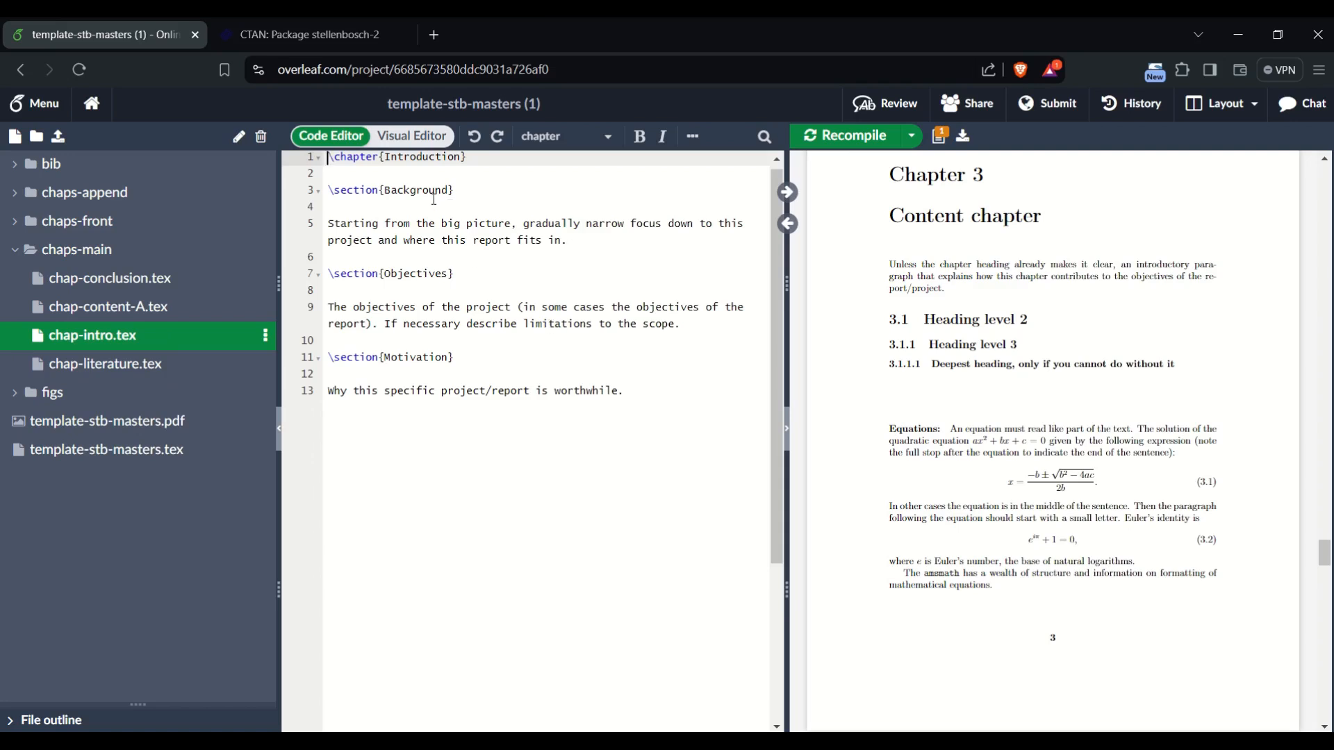
{"action": "left_click", "coordinate": [156, 453]}
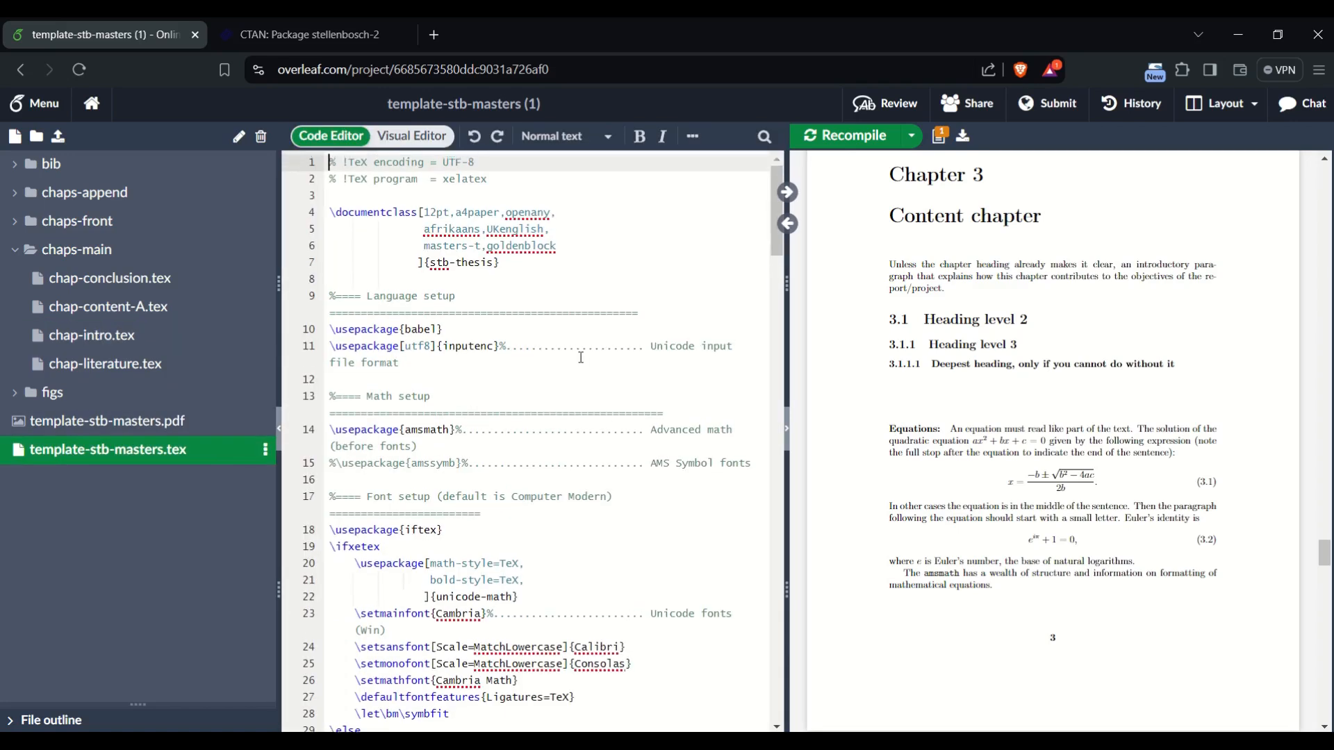
{"action": "left_click_drag", "start_coordinate": [463, 213], "coordinate": [528, 587]}
{"action": "left_click", "coordinate": [553, 510]}
{"action": "scroll", "coordinate": [553, 512], "scroll_direction": "down", "scroll_amount": 10}
{"action": "scroll", "coordinate": [553, 512], "scroll_direction": "down", "scroll_amount": 20}
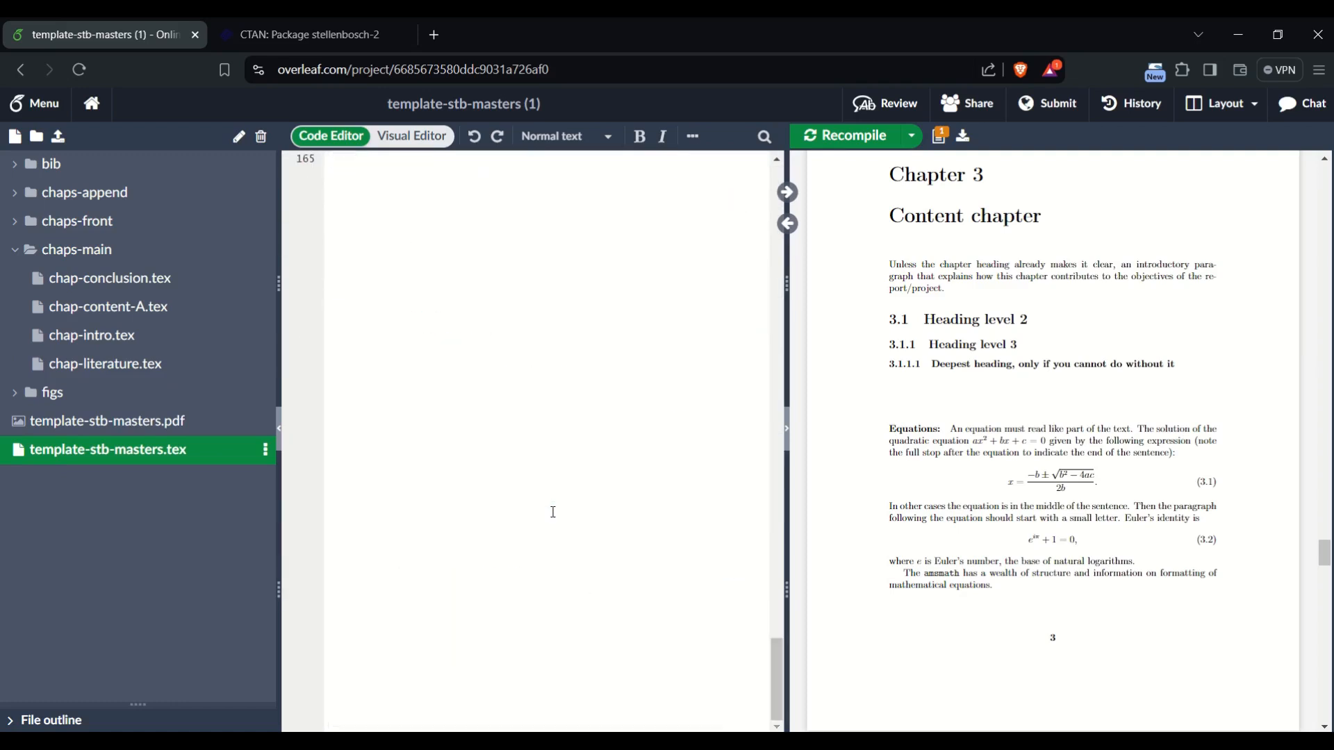
{"action": "scroll", "coordinate": [553, 511], "scroll_direction": "up", "scroll_amount": 6}
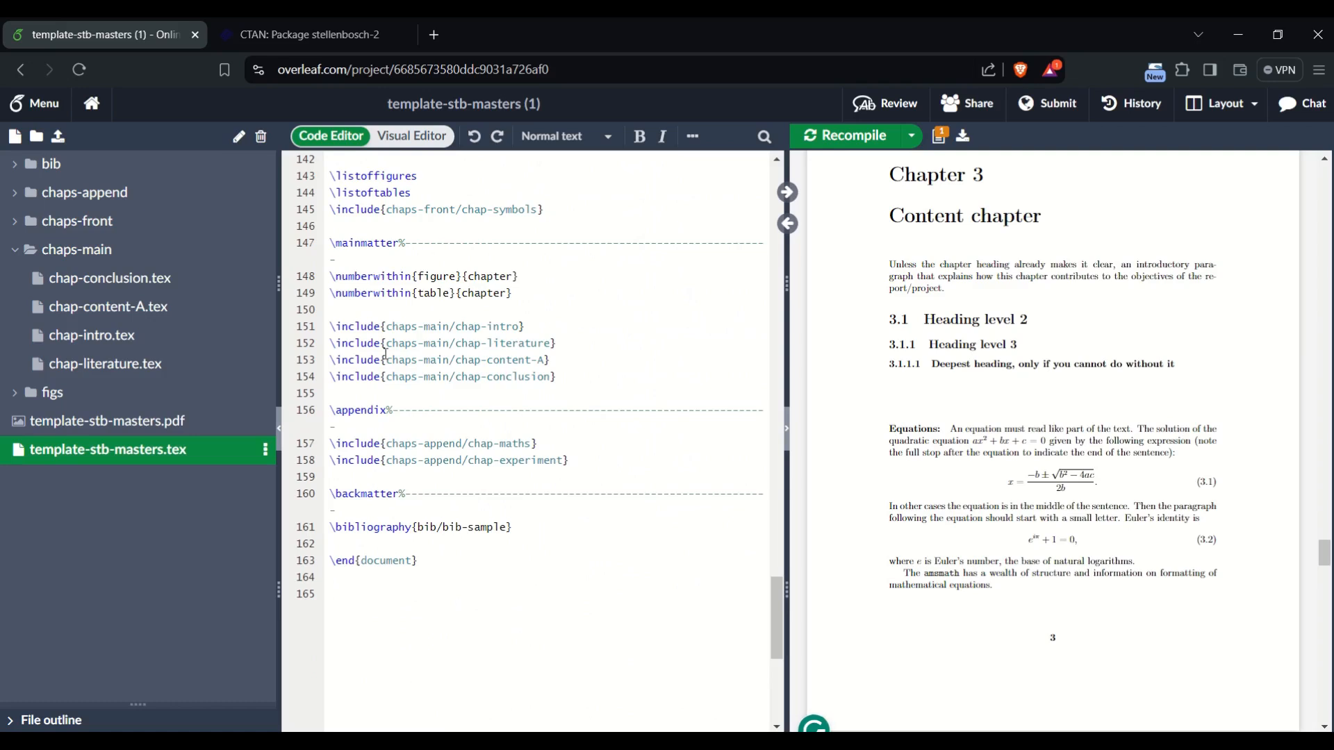
{"action": "scroll", "coordinate": [601, 441], "scroll_direction": "up", "scroll_amount": 7}
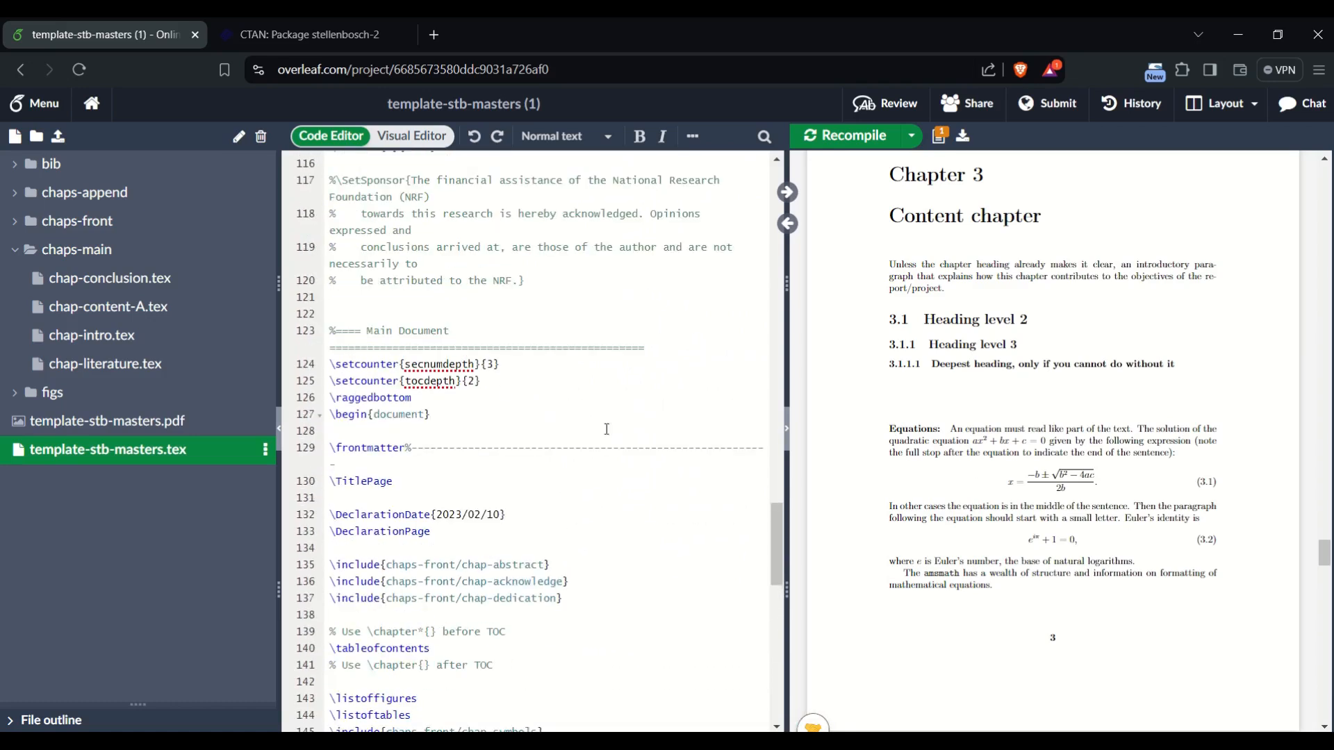
{"action": "scroll", "coordinate": [981, 340], "scroll_direction": "up", "scroll_amount": 20}
- Trace the title page's author to its source and replace the placeholder full name in the \author command with the author's name
{"action": "double_click", "coordinate": [1051, 456]}
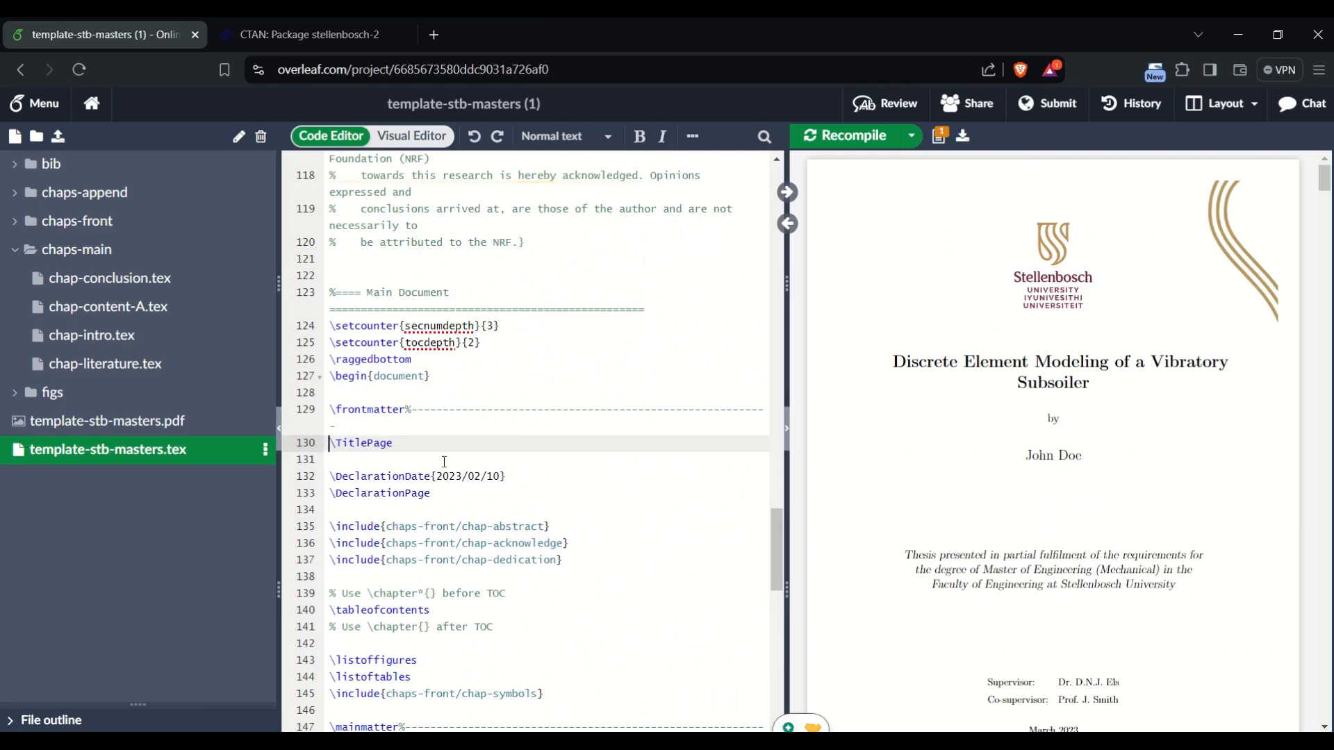
{"action": "scroll", "coordinate": [465, 445], "scroll_direction": "up", "scroll_amount": 8}
{"action": "scroll", "coordinate": [480, 438], "scroll_direction": "up", "scroll_amount": 3}
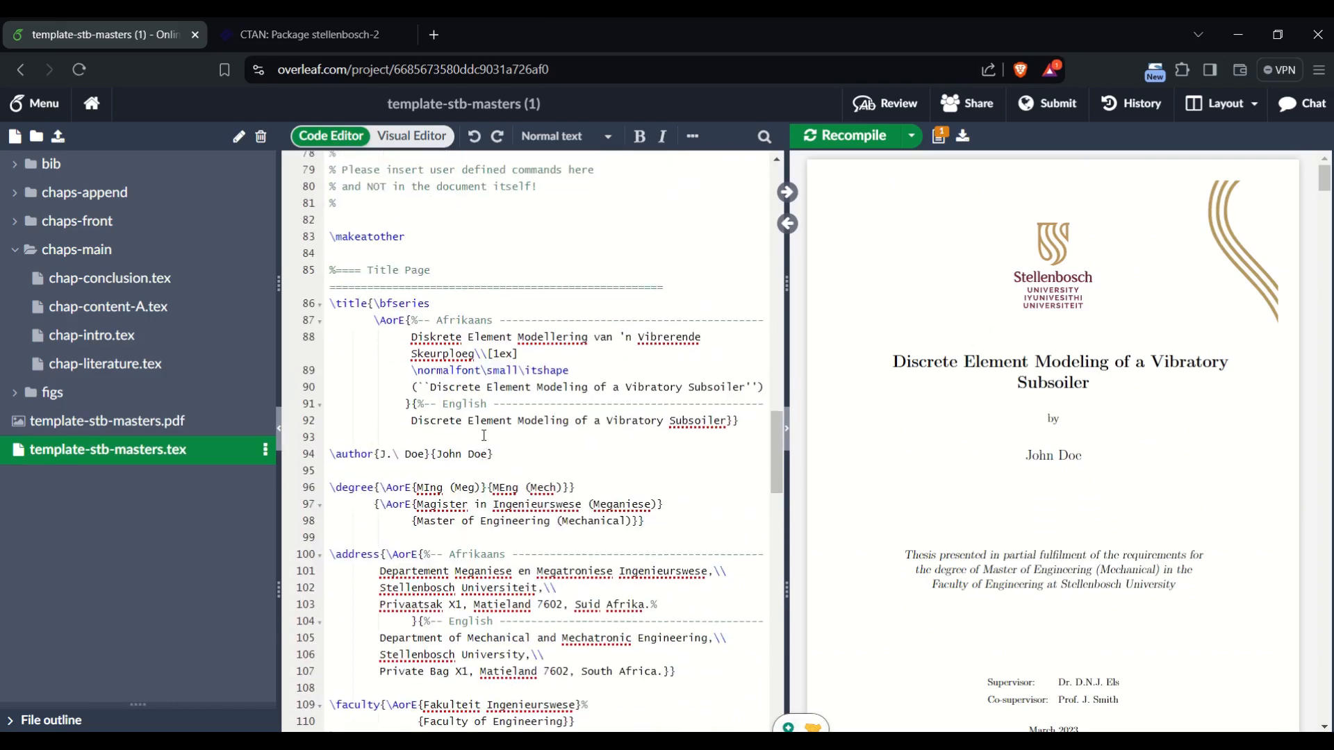
{"action": "key", "text": "Left"}
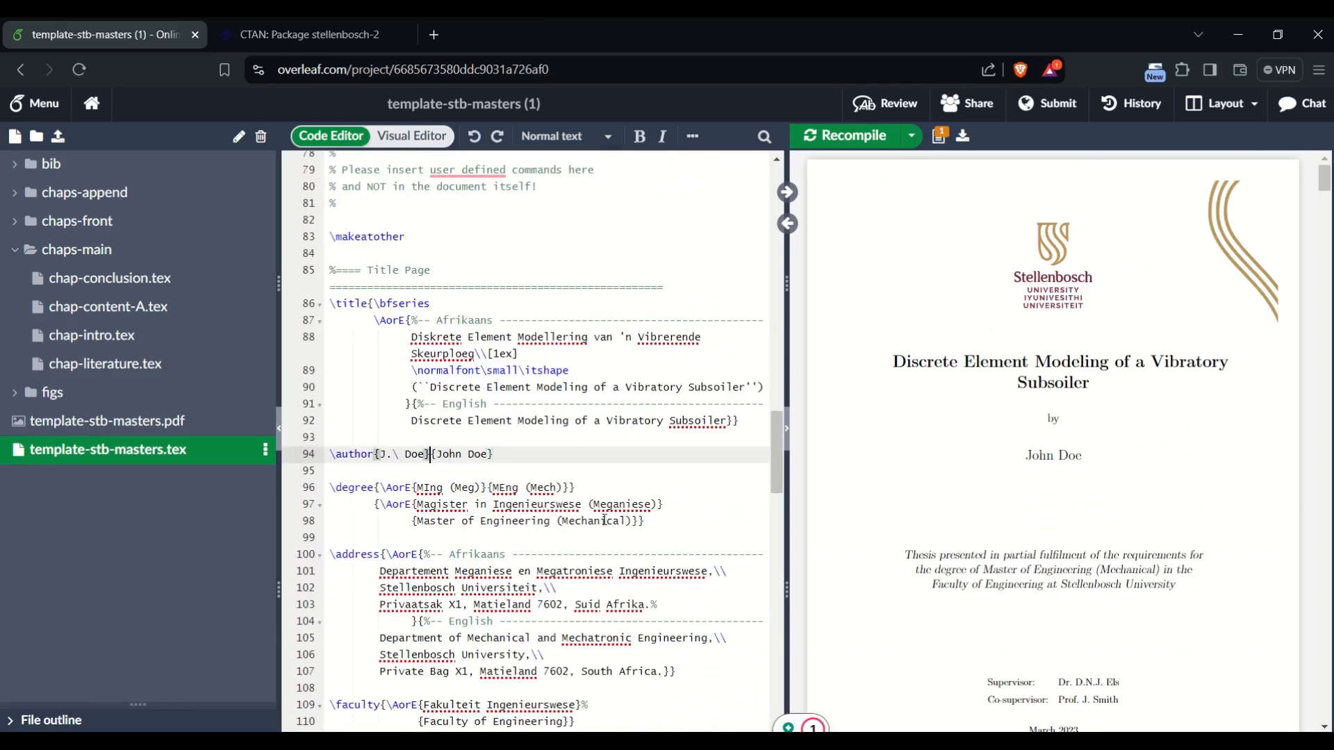
{"action": "key", "text": "shift+Right"}
{"action": "key", "text": "shift+Right"}
{"action": "type", "text": "Philip"}
{"action": "key", "text": "Right"}
{"action": "key", "text": "shift+Right"}
{"action": "key", "text": "shift+Right"}
{"action": "key", "text": "shift+Right"}
{"action": "type", "text": "Ligthart"}
- Replace the placeholder initials and surname in the first argument of the \author command with the author's own
{"action": "key", "text": "Left"}
{"action": "key", "text": "Left"}
{"action": "key", "text": "Left"}
{"action": "key", "text": "Left"}
{"action": "key", "text": "Left"}
{"action": "key", "text": "Left"}
{"action": "key", "text": "Left"}
{"action": "key", "text": "Left"}
{"action": "key", "text": "Left"}
{"action": "key", "text": "Left"}
{"action": "key", "text": "Left"}
{"action": "key", "text": "Left"}
{"action": "key", "text": "Left"}
{"action": "key", "text": "Left"}
{"action": "key", "text": "Left"}
{"action": "key", "text": "Left"}
{"action": "key", "text": "Left"}
{"action": "key", "text": "Left"}
{"action": "key", "text": "Left"}
{"action": "key", "text": "Left"}
{"action": "key", "text": "shift+Left"}
{"action": "key", "text": "shift+Left"}
{"action": "type", "text": "P.F."}
{"action": "key", "text": "Right"}
{"action": "key", "text": "Right"}
{"action": "key", "text": "shift+Right"}
{"action": "key", "text": "shift+Right"}
{"action": "key", "text": "shift+Right"}
{"action": "type", "text": "Ligthart"}
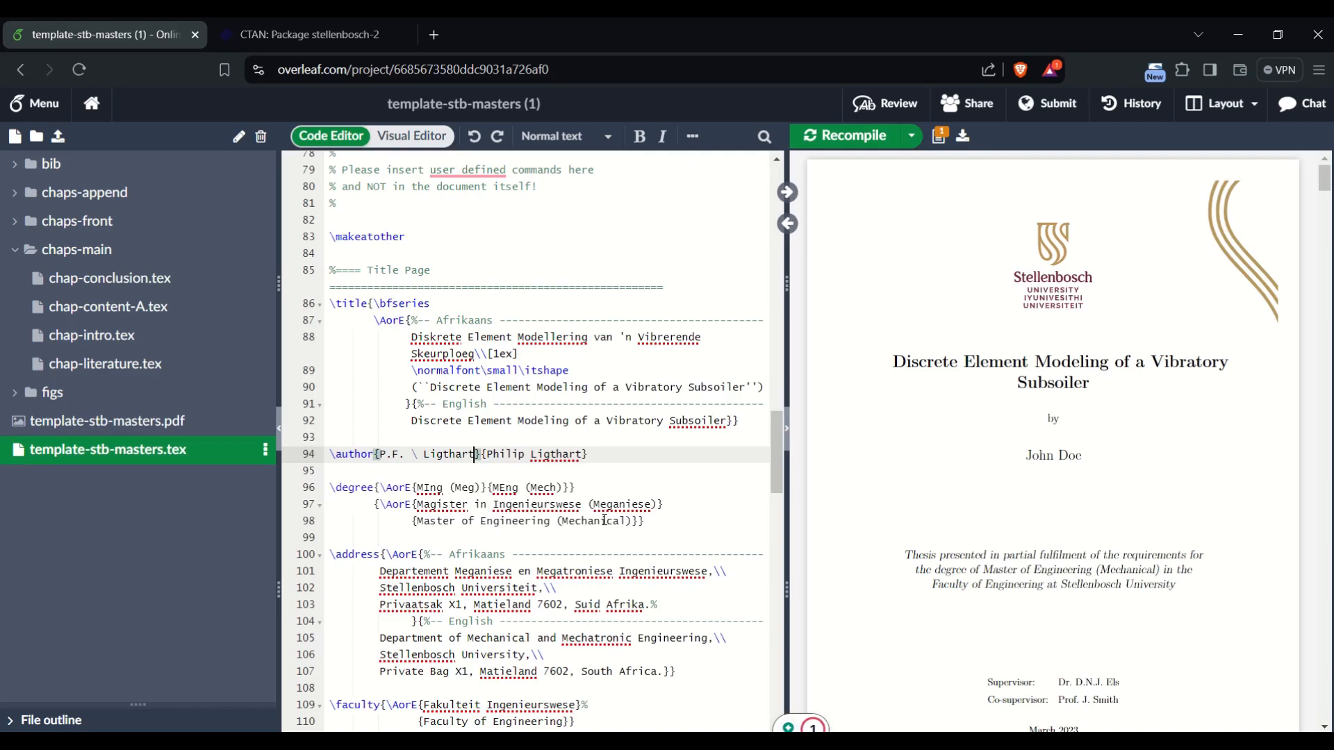
- Recompile the project and check the author's name on the PDF title page
{"action": "left_click_drag", "start_coordinate": [488, 453], "coordinate": [581, 453]}
{"action": "left_click_drag", "start_coordinate": [380, 453], "coordinate": [476, 454]}
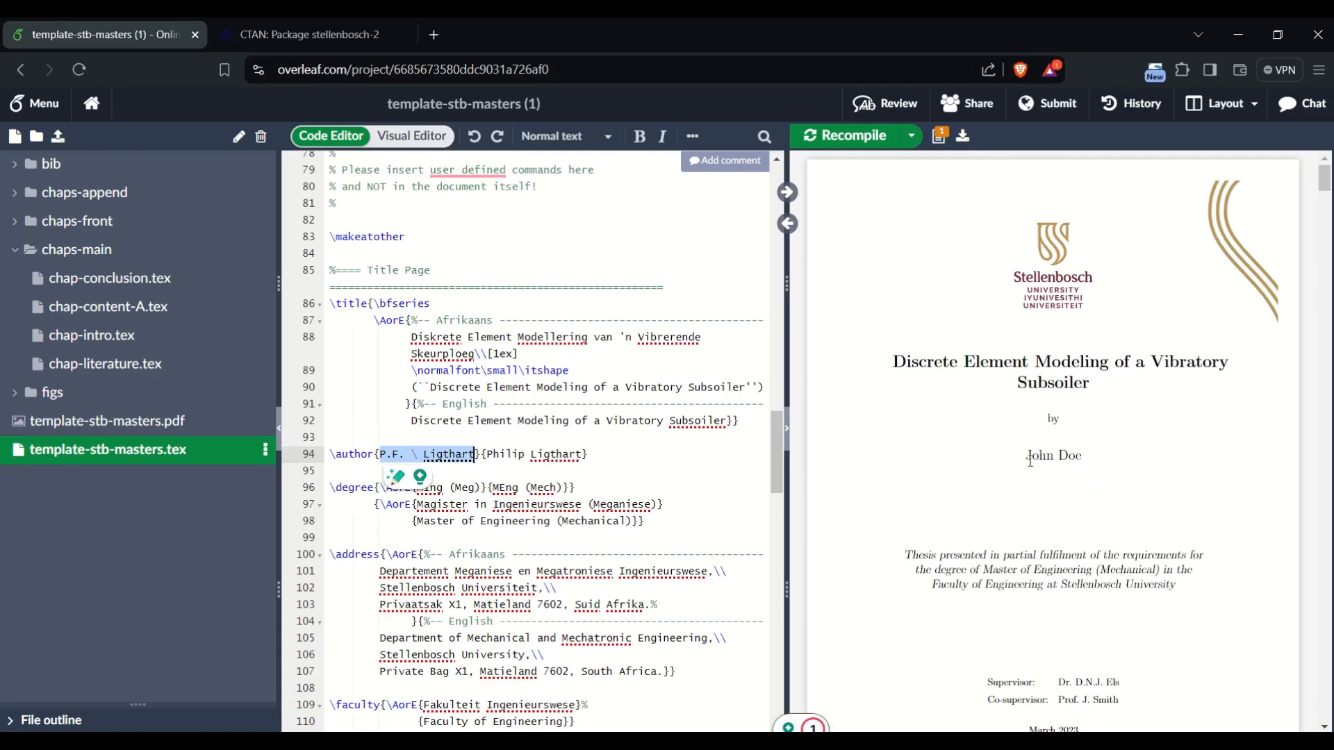
{"action": "left_click_drag", "start_coordinate": [489, 454], "coordinate": [557, 454]}
{"action": "left_click_drag", "start_coordinate": [386, 453], "coordinate": [468, 454]}
{"action": "left_click", "coordinate": [500, 456]}
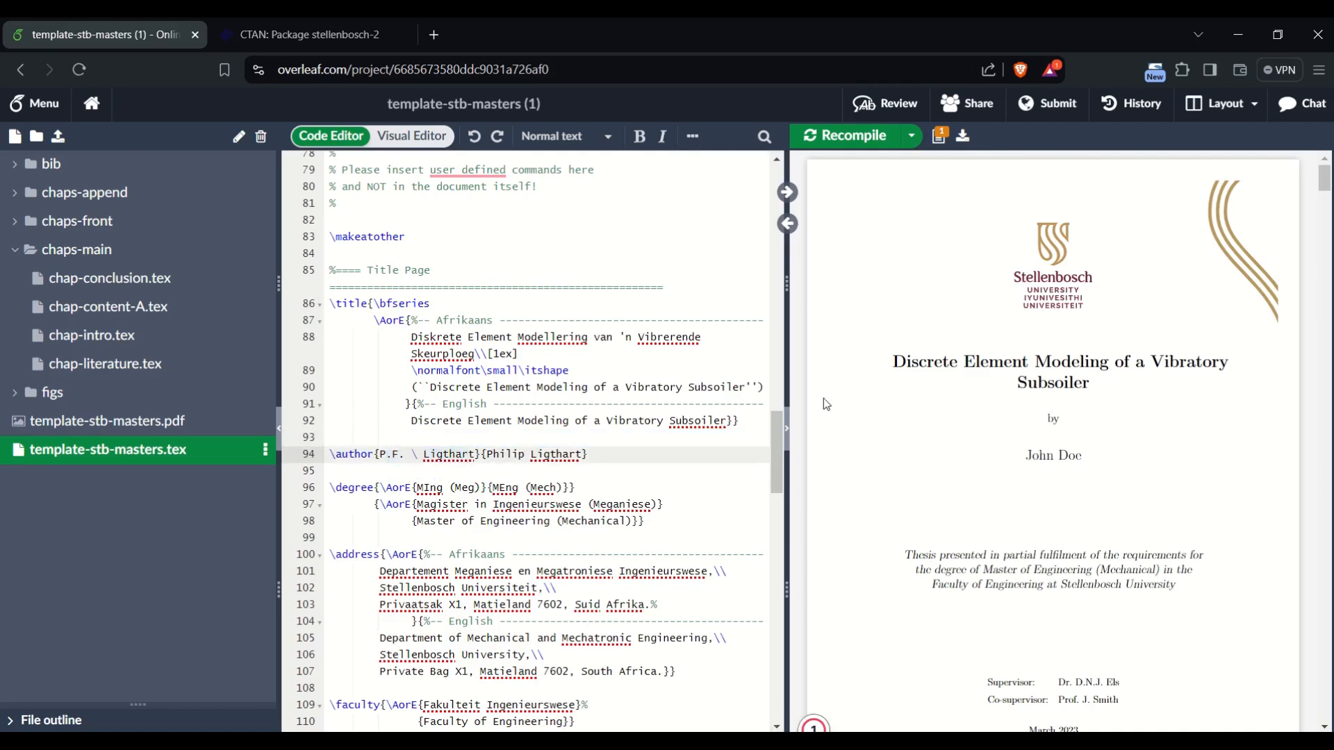
{"action": "left_click", "coordinate": [848, 136]}
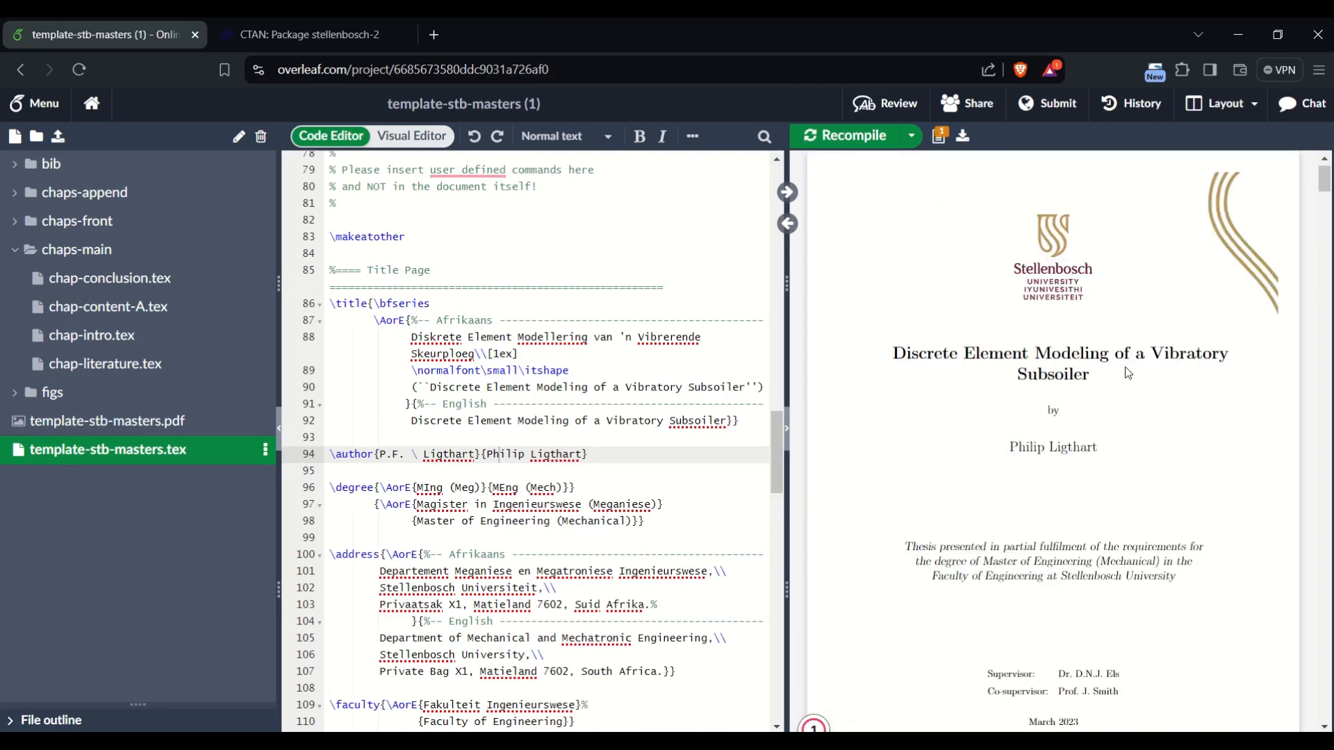
{"action": "scroll", "coordinate": [1127, 374], "scroll_direction": "down", "scroll_amount": 5}
{"action": "scroll", "coordinate": [1129, 379], "scroll_direction": "up", "scroll_amount": 5}
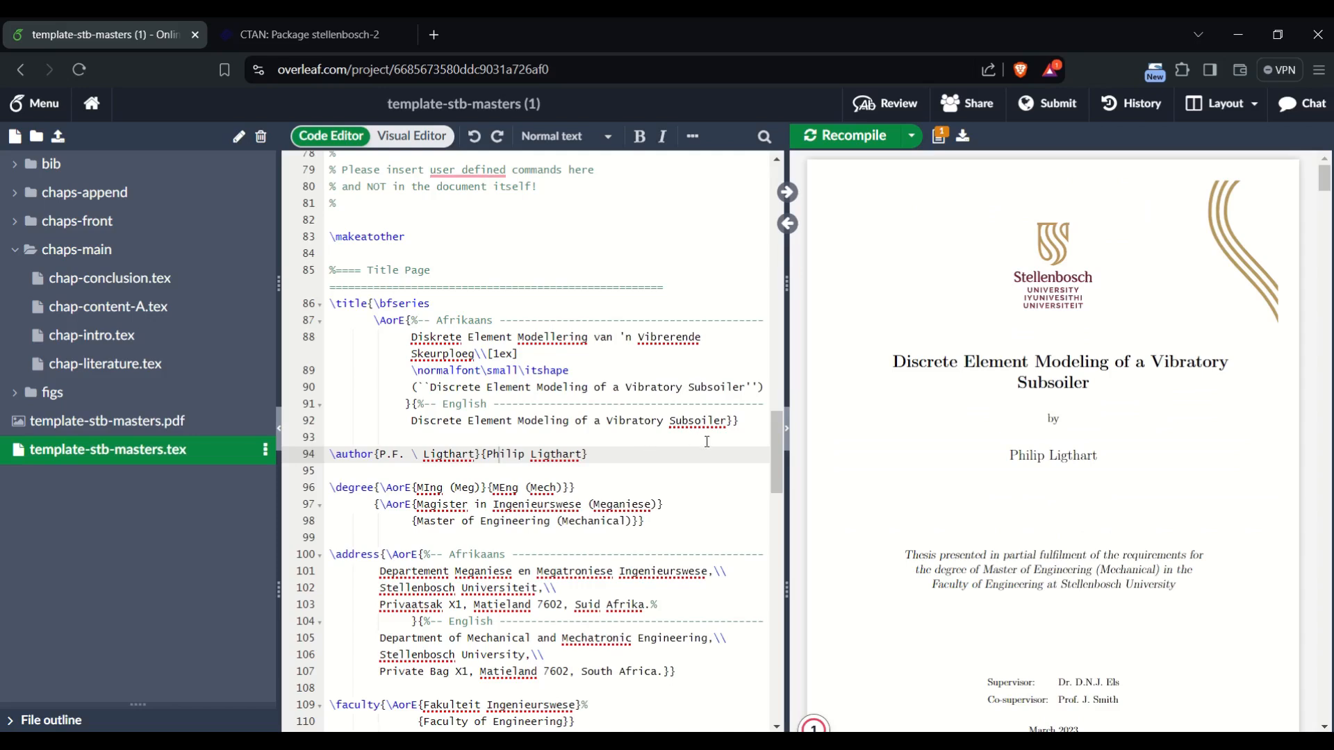
- Review the compile options for auto compile, compile mode, syntax checks and error handling without changing them
{"action": "scroll", "coordinate": [588, 439], "scroll_direction": "up", "scroll_amount": 6}
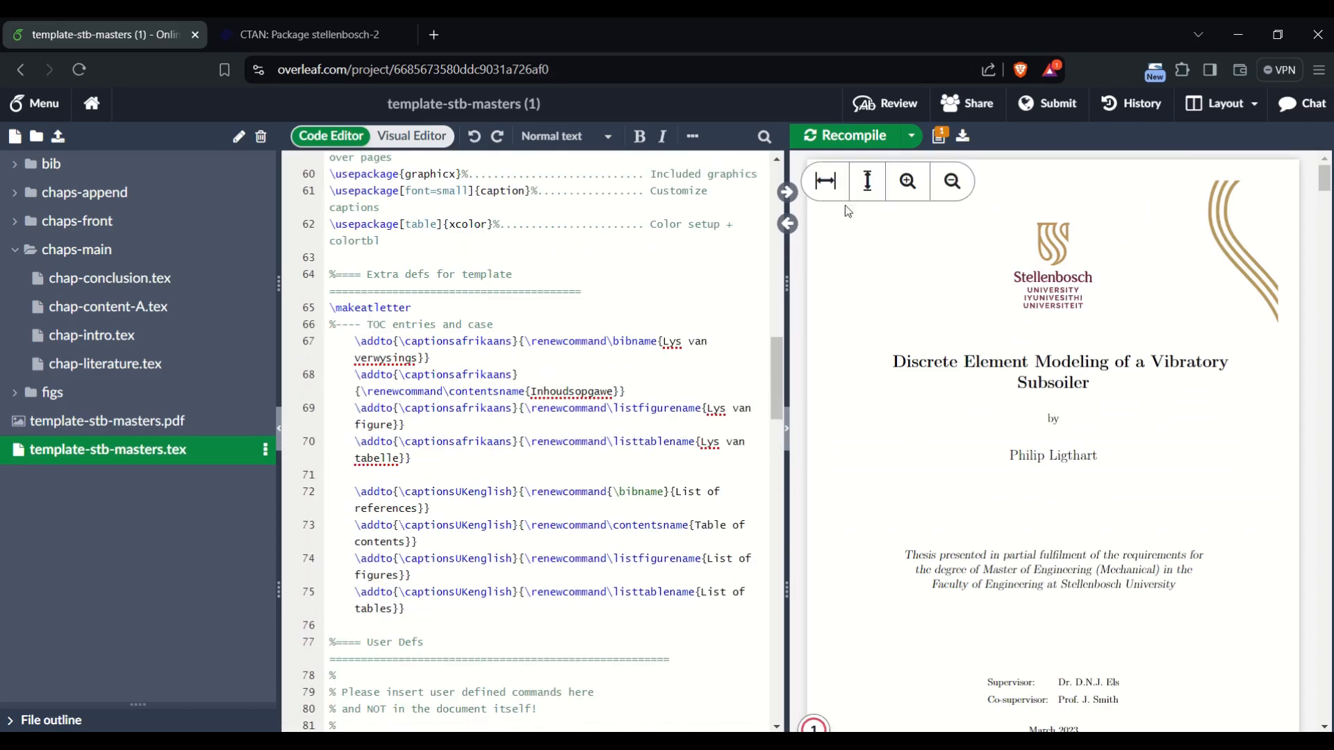
{"action": "left_click", "coordinate": [915, 139]}
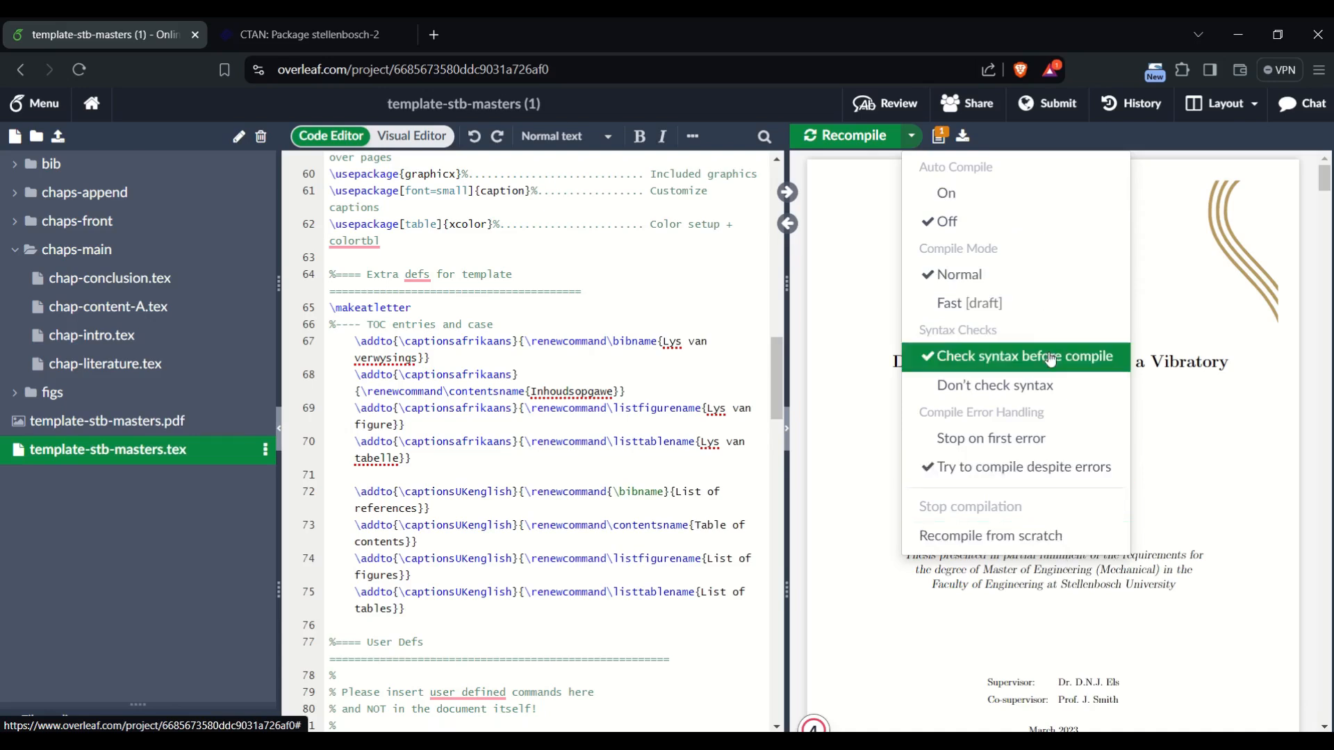
{"action": "left_click", "coordinate": [1180, 326]}
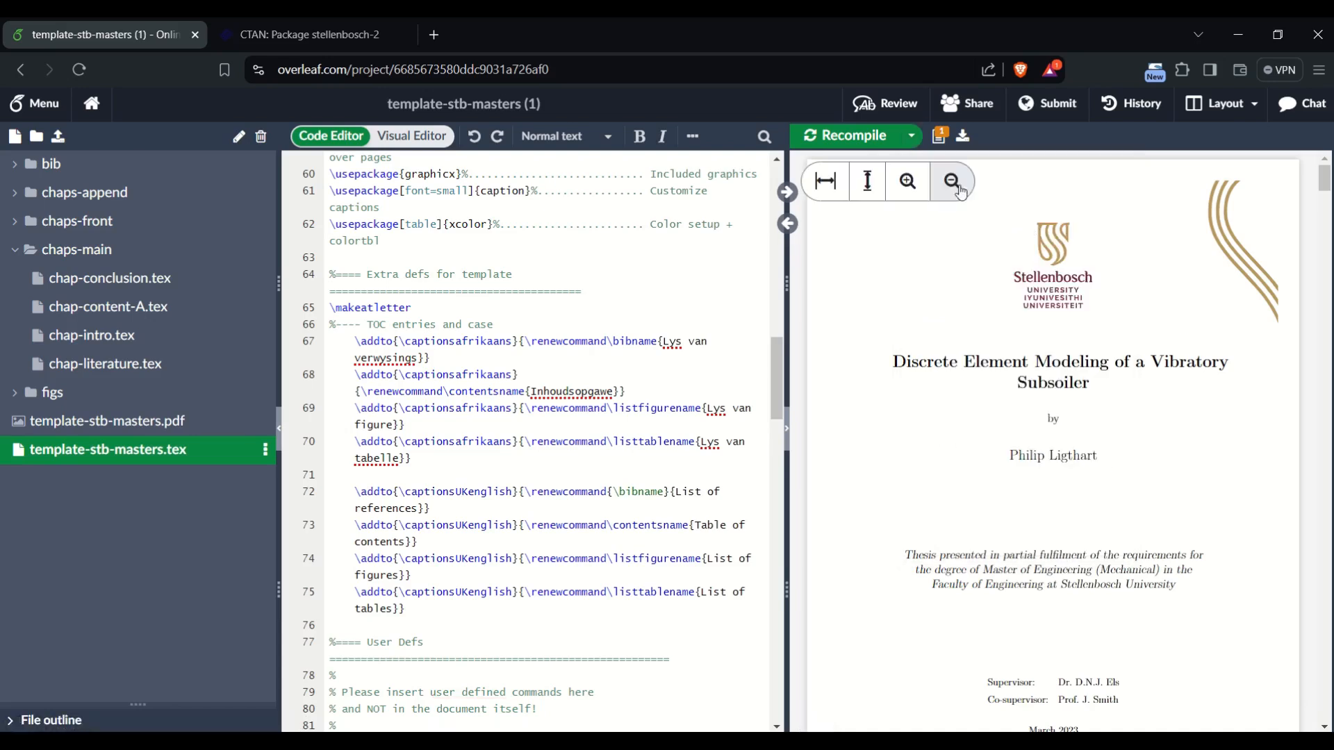
- Examine the compile logs and go to the source line in chap-symbols.tex behind the Underfull \hbox message
{"action": "left_click", "coordinate": [938, 137]}
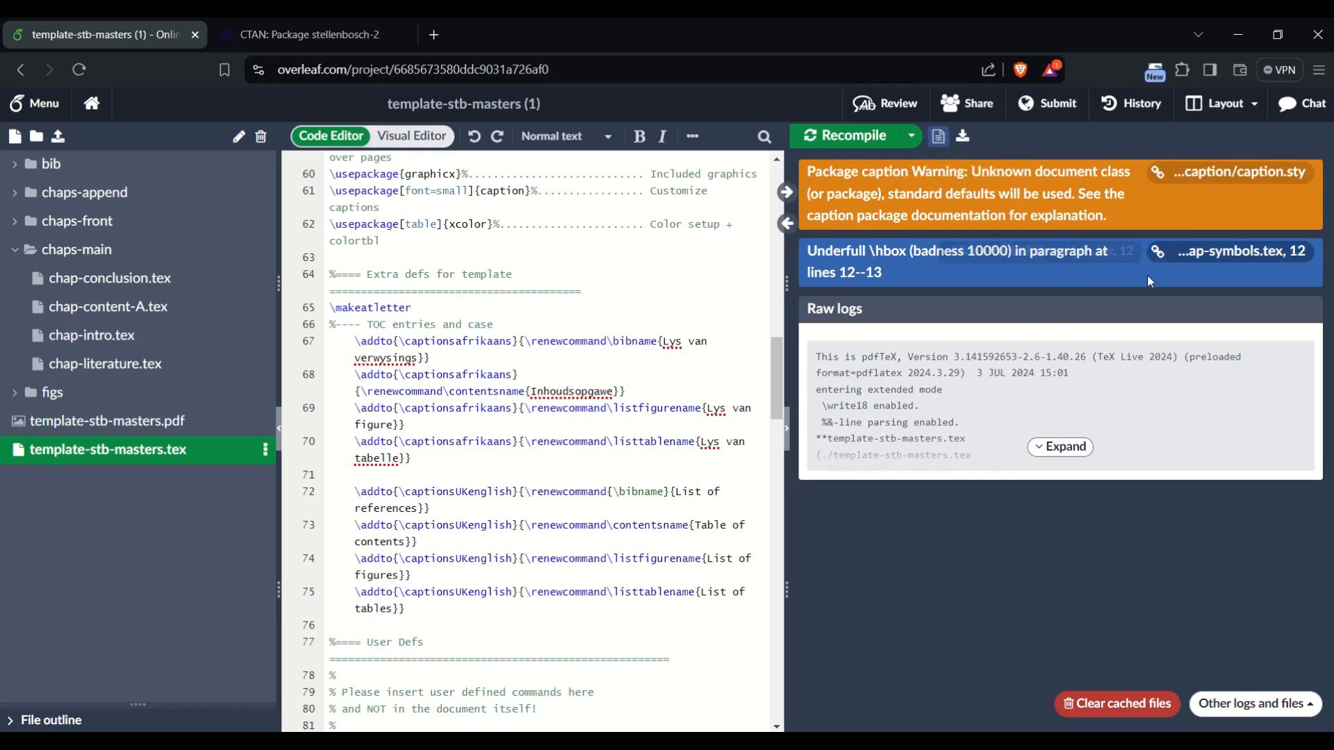
{"action": "left_click", "coordinate": [939, 137]}
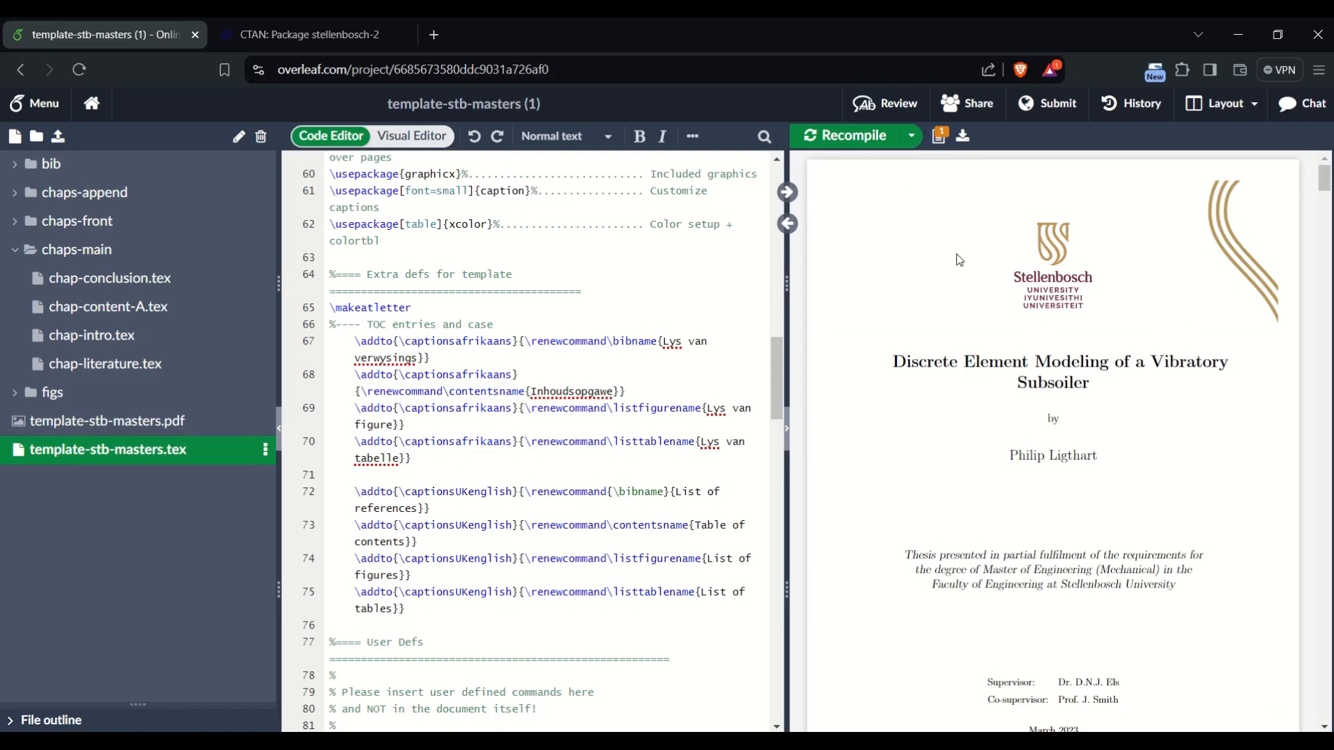
{"action": "left_click", "coordinate": [939, 137]}
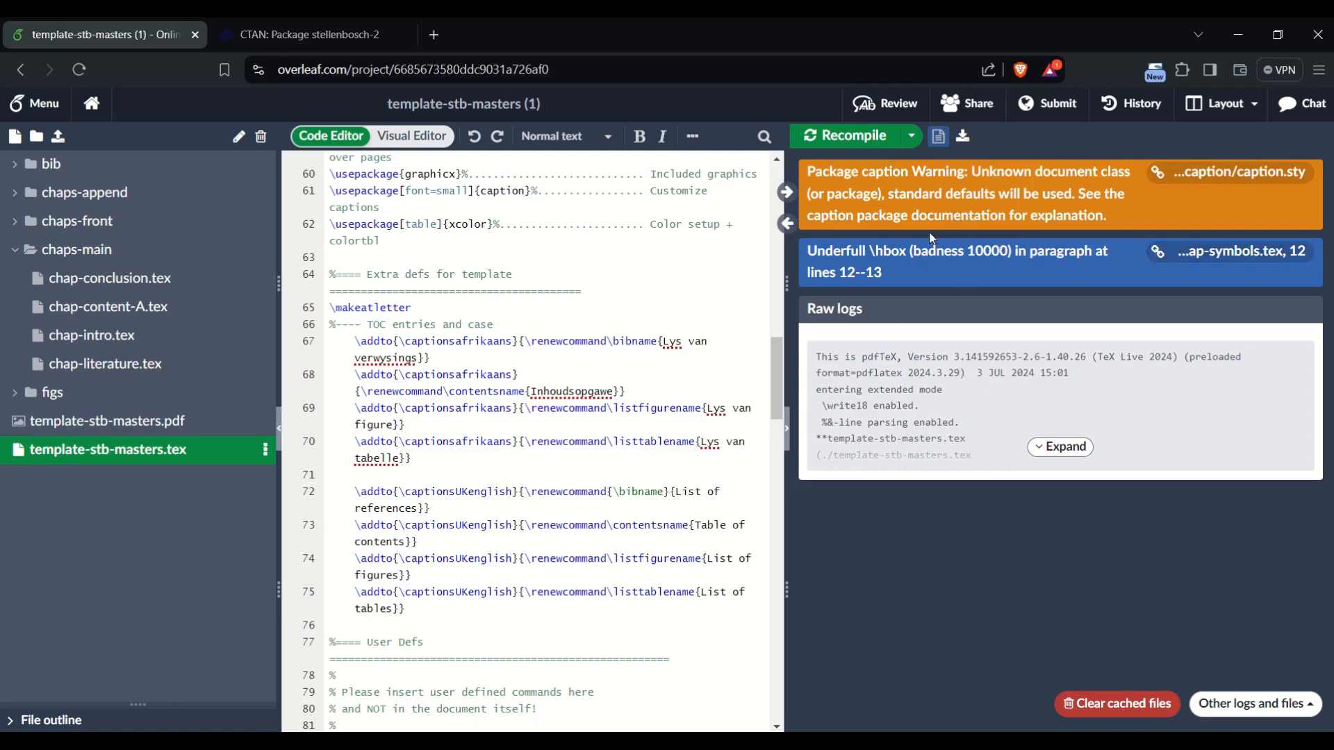
{"action": "left_click", "coordinate": [940, 139]}
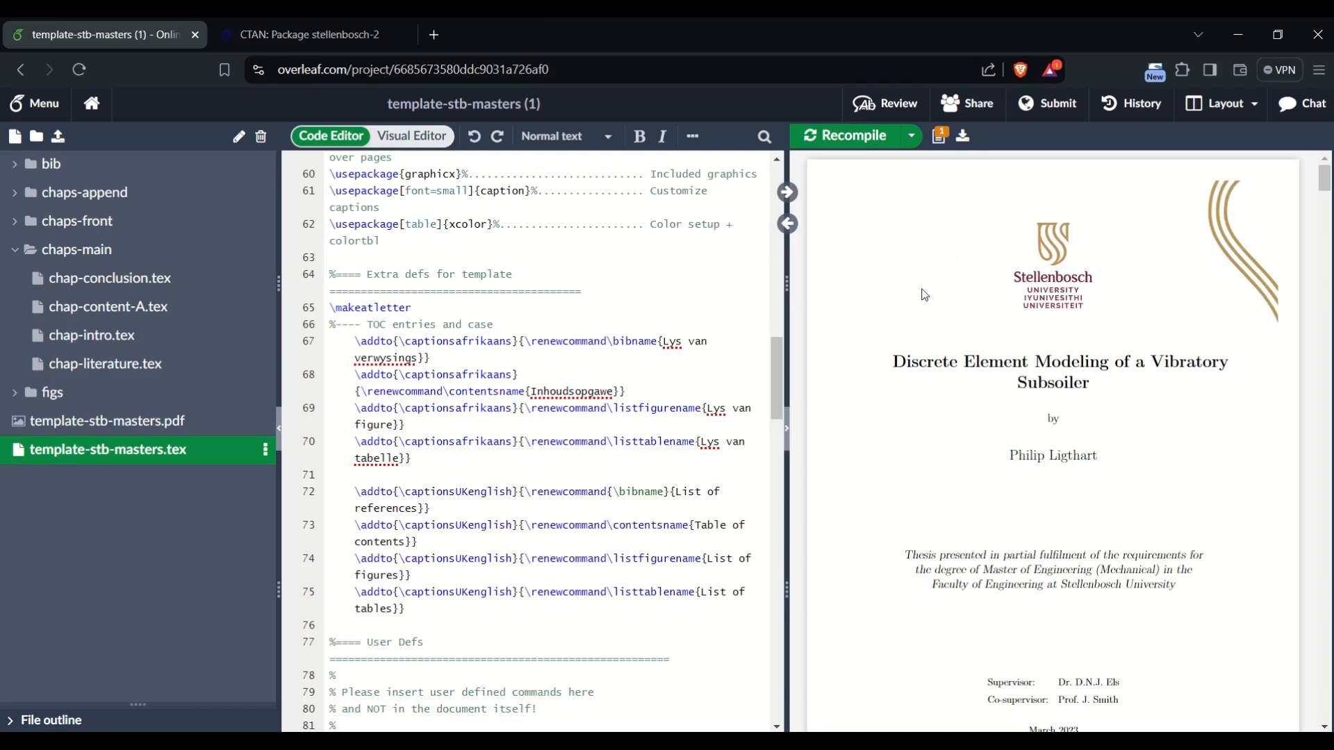
{"action": "left_click", "coordinate": [940, 138]}
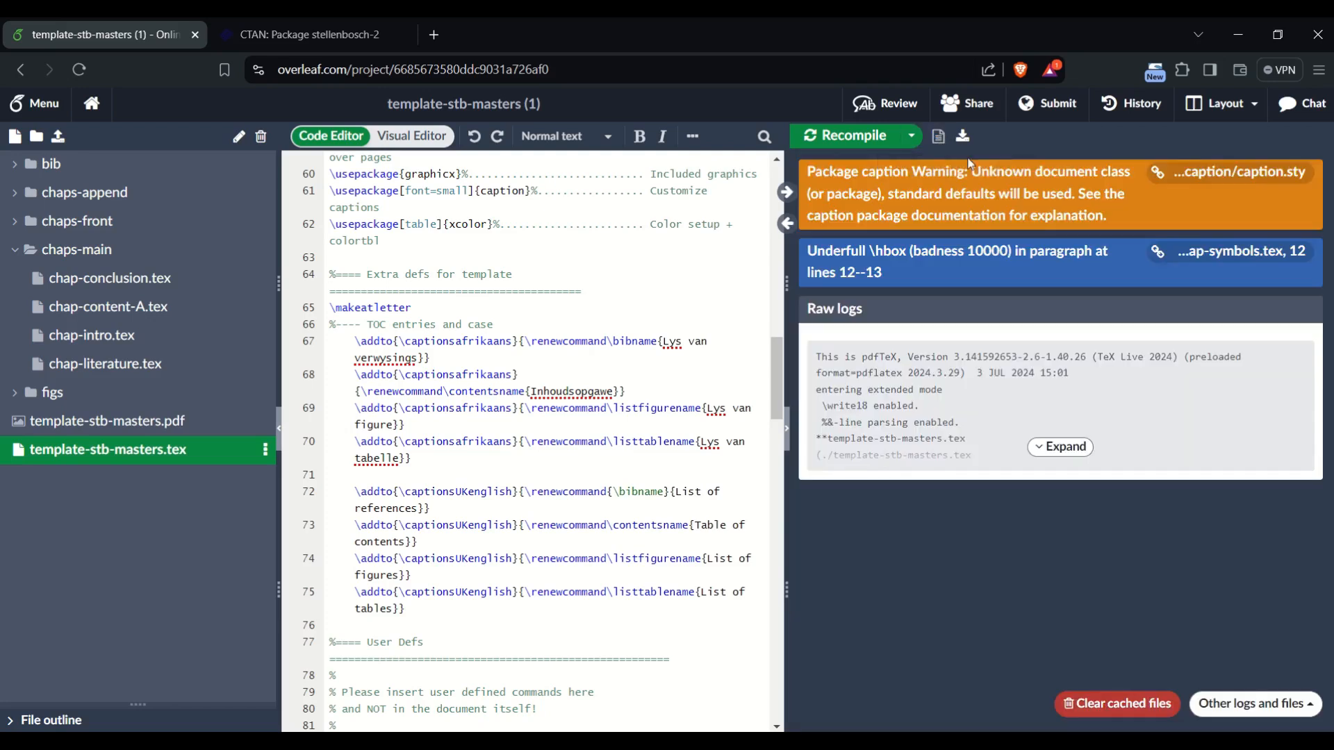
{"action": "left_click", "coordinate": [1179, 250]}
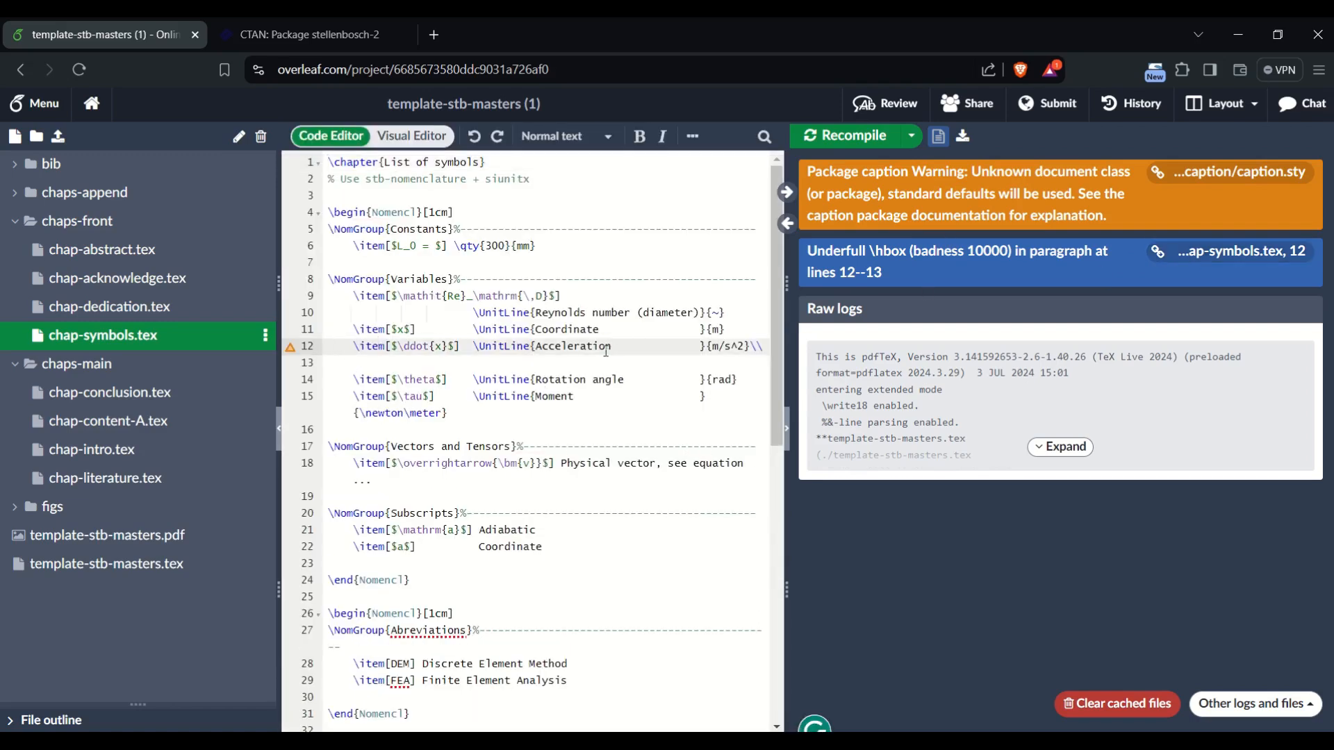
- Select \UnitLine in the Acceleration entry of chap-symbols.tex and show its location in the compiled PDF
{"action": "left_click_drag", "start_coordinate": [813, 255], "coordinate": [870, 248]}
{"action": "left_click", "coordinate": [871, 248]}
{"action": "double_click", "coordinate": [502, 346]}
{"action": "left_click", "coordinate": [787, 193]}
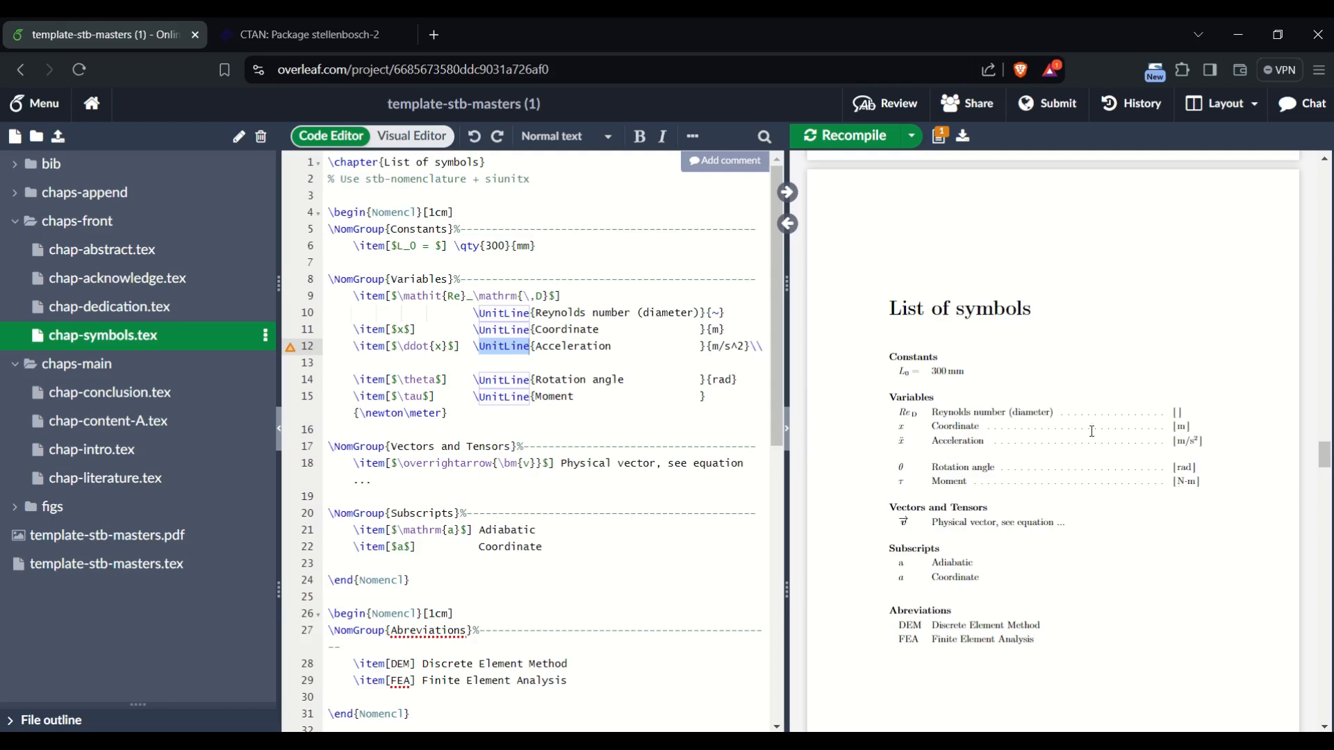
- Collapse the chaps-front and chaps-main folders, reopen template-stb-masters.tex, and expand the bib folder
{"action": "left_click", "coordinate": [15, 223]}
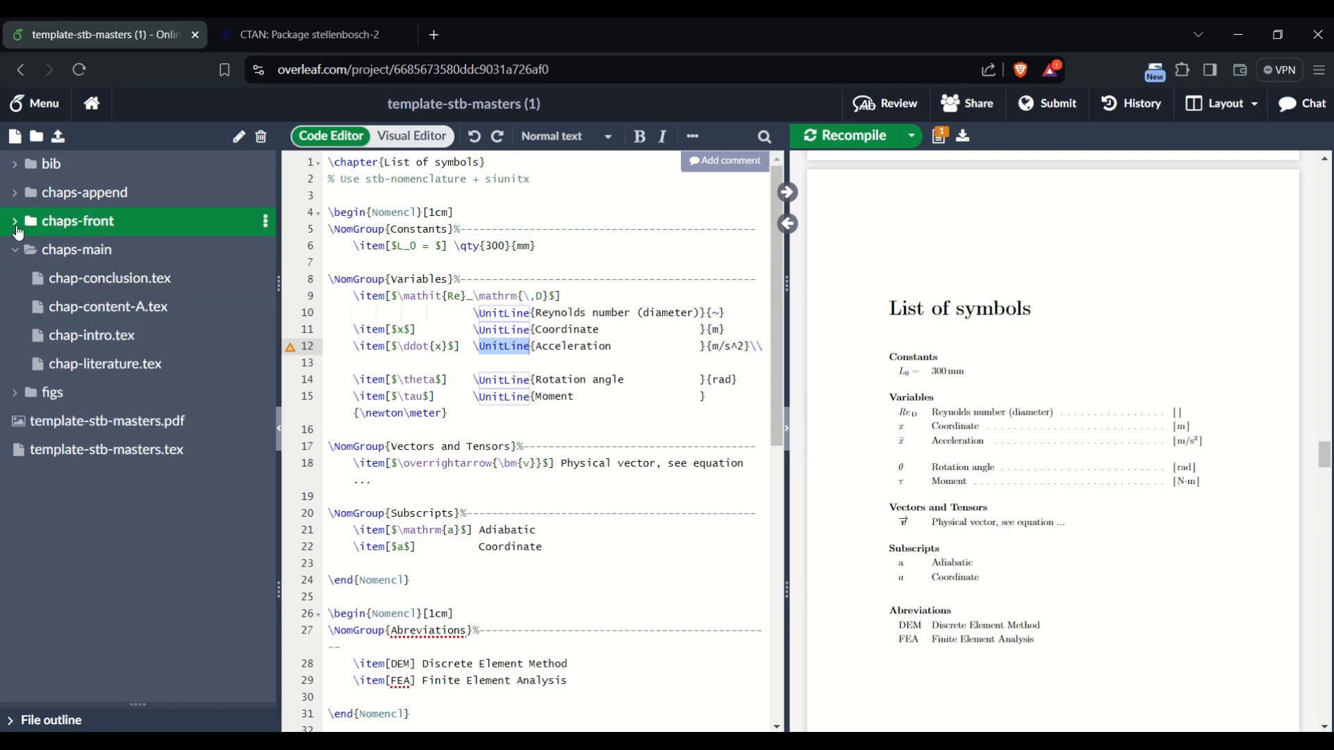
{"action": "left_click", "coordinate": [15, 255]}
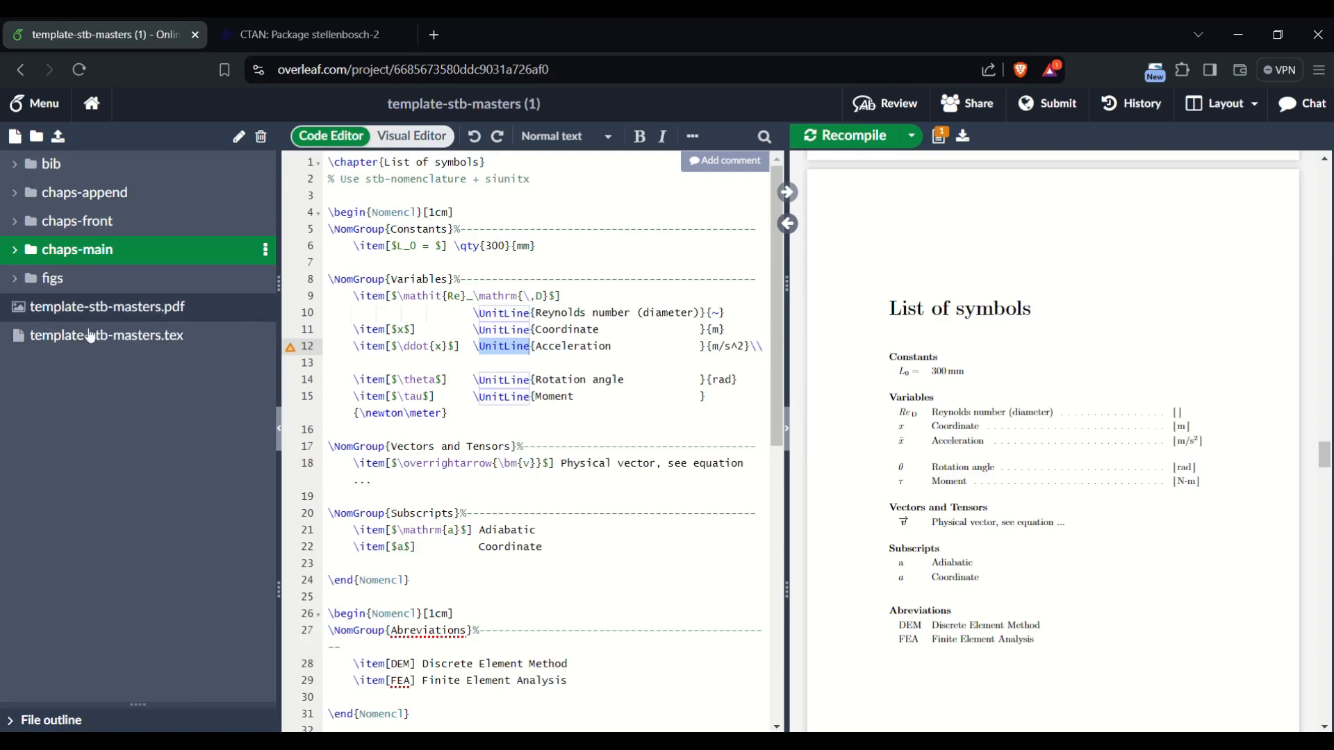
{"action": "left_click", "coordinate": [56, 337]}
{"action": "left_click", "coordinate": [18, 167]}
{"action": "left_click", "coordinate": [19, 169]}
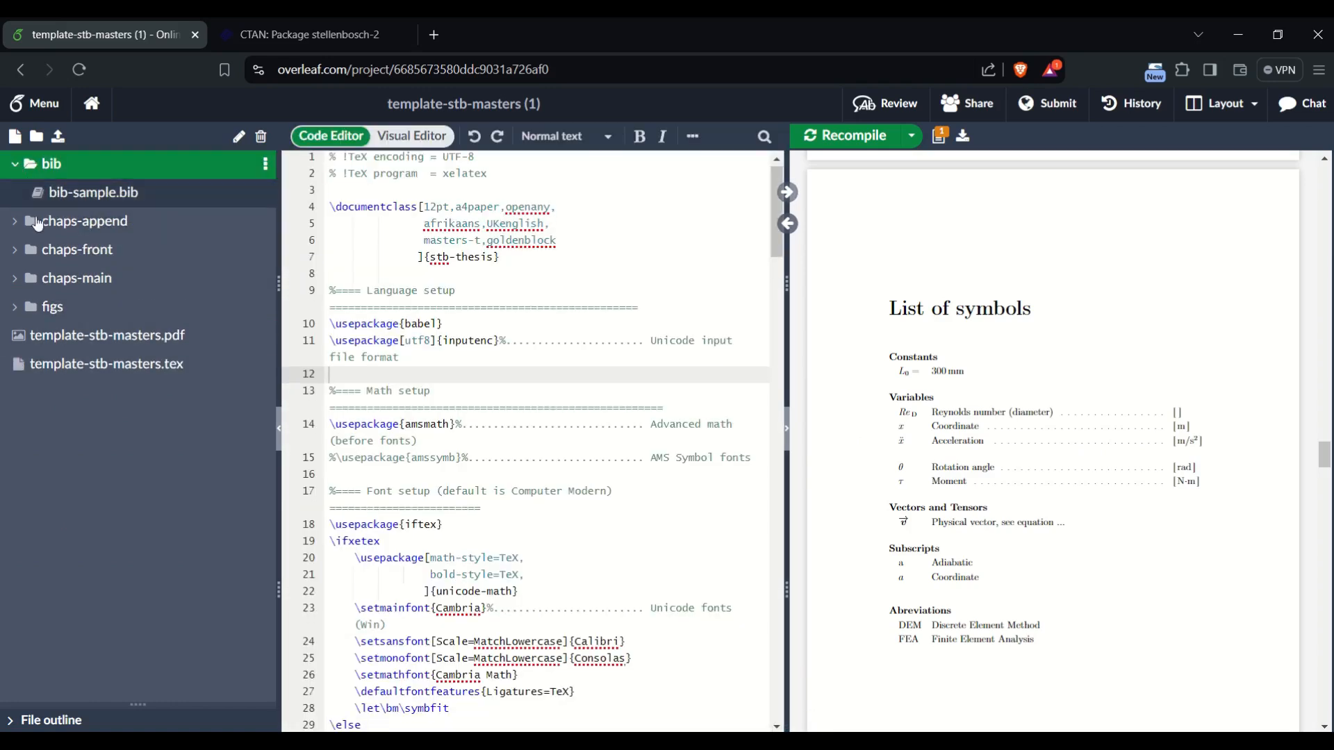
- Find the List of references in the compiled PDF and show its source line in template-stb-masters.tex
{"action": "scroll", "coordinate": [549, 455], "scroll_direction": "down", "scroll_amount": 20}
{"action": "scroll", "coordinate": [538, 415], "scroll_direction": "up", "scroll_amount": 15}
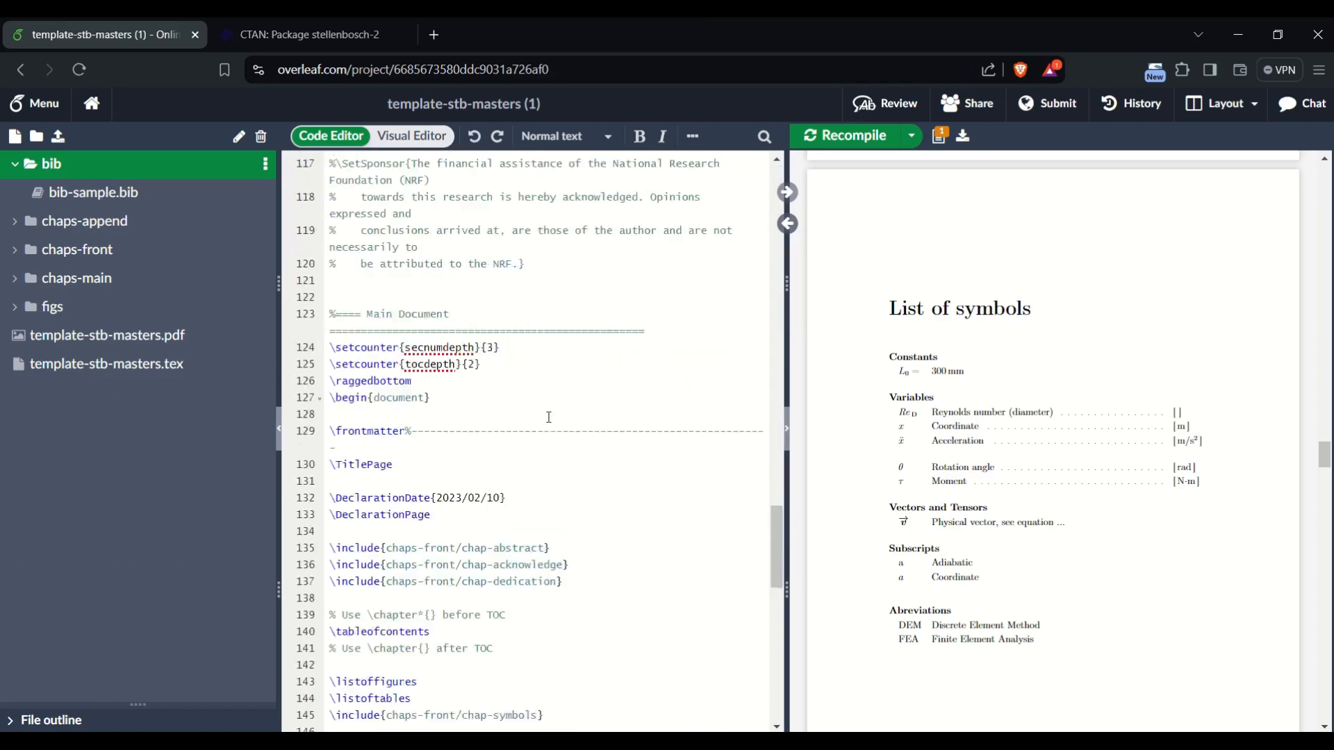
{"action": "scroll", "coordinate": [1134, 520], "scroll_direction": "down", "scroll_amount": 20}
{"action": "scroll", "coordinate": [1132, 518], "scroll_direction": "down", "scroll_amount": 20}
{"action": "scroll", "coordinate": [1129, 516], "scroll_direction": "up", "scroll_amount": 4}
{"action": "left_click_drag", "start_coordinate": [942, 479], "coordinate": [1002, 477]}
{"action": "left_click", "coordinate": [787, 224]}
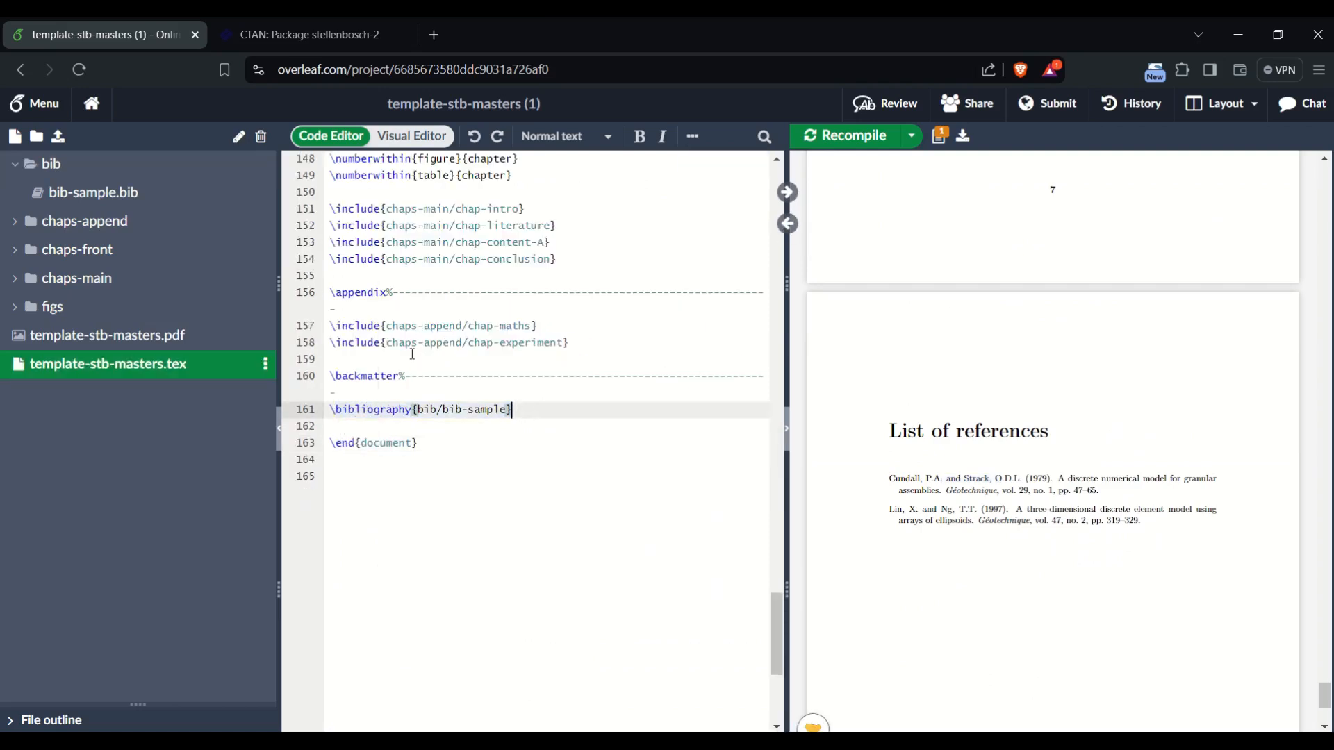
- Open bib-sample.bib, dismiss the Better bibliographies offer, and review how the reference entries are structured
{"action": "left_click", "coordinate": [90, 195]}
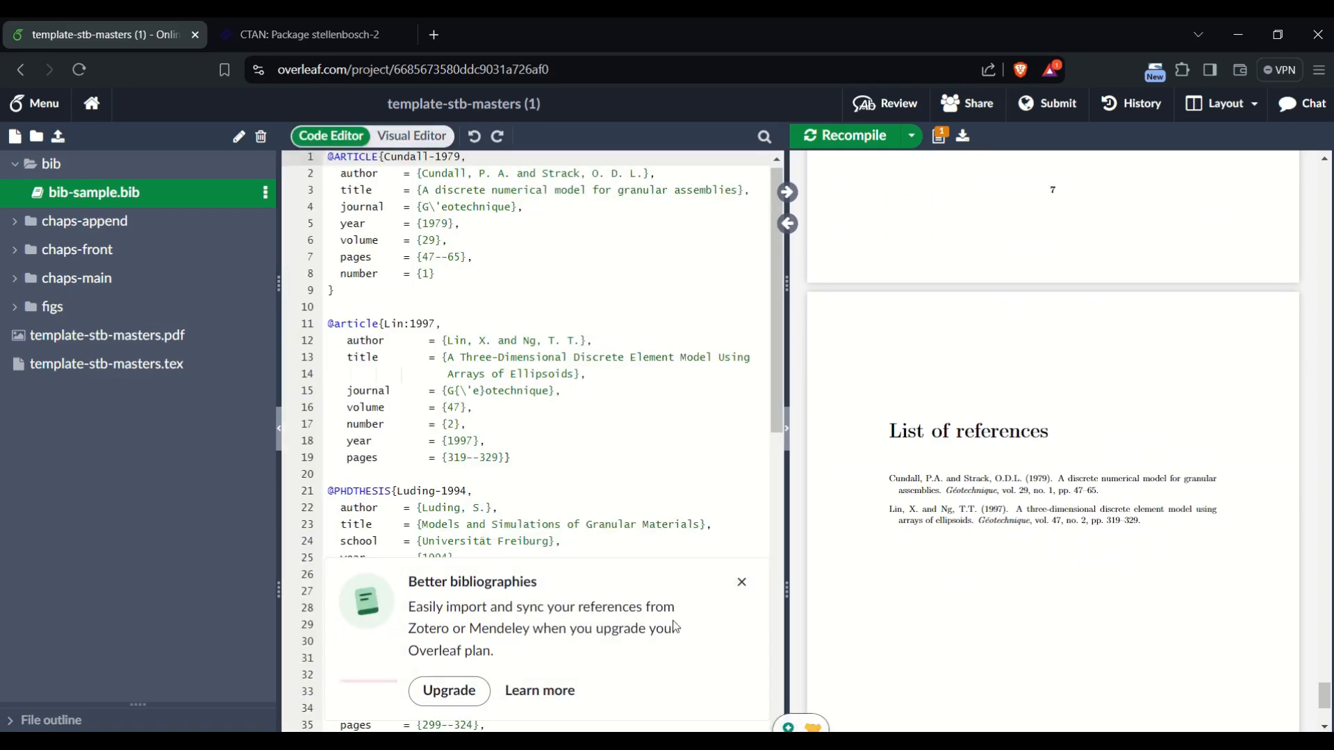
{"action": "left_click", "coordinate": [741, 583]}
{"action": "scroll", "coordinate": [580, 479], "scroll_direction": "down", "scroll_amount": 2}
{"action": "scroll", "coordinate": [564, 456], "scroll_direction": "up", "scroll_amount": 3}
{"action": "scroll", "coordinate": [564, 454], "scroll_direction": "down", "scroll_amount": 9}
{"action": "scroll", "coordinate": [564, 450], "scroll_direction": "up", "scroll_amount": 9}
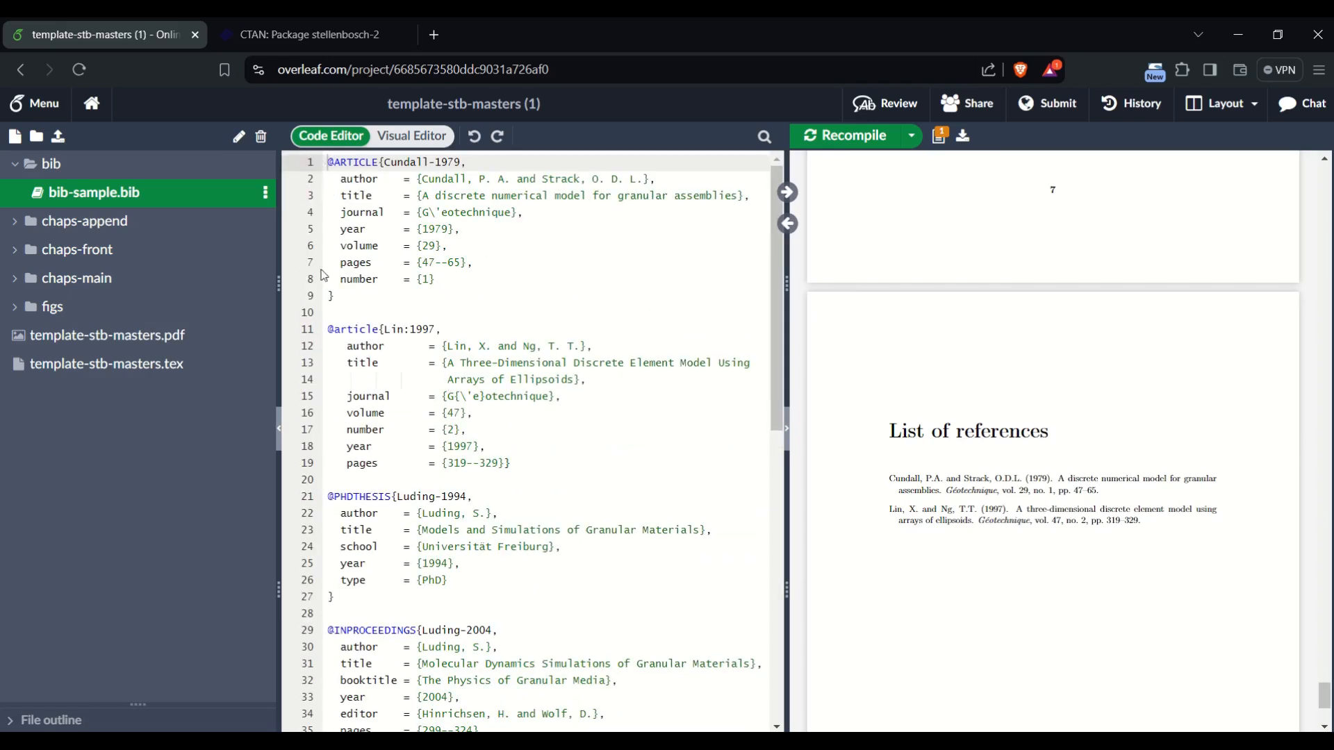
{"action": "left_click", "coordinate": [329, 300]}
{"action": "left_click", "coordinate": [446, 162]}
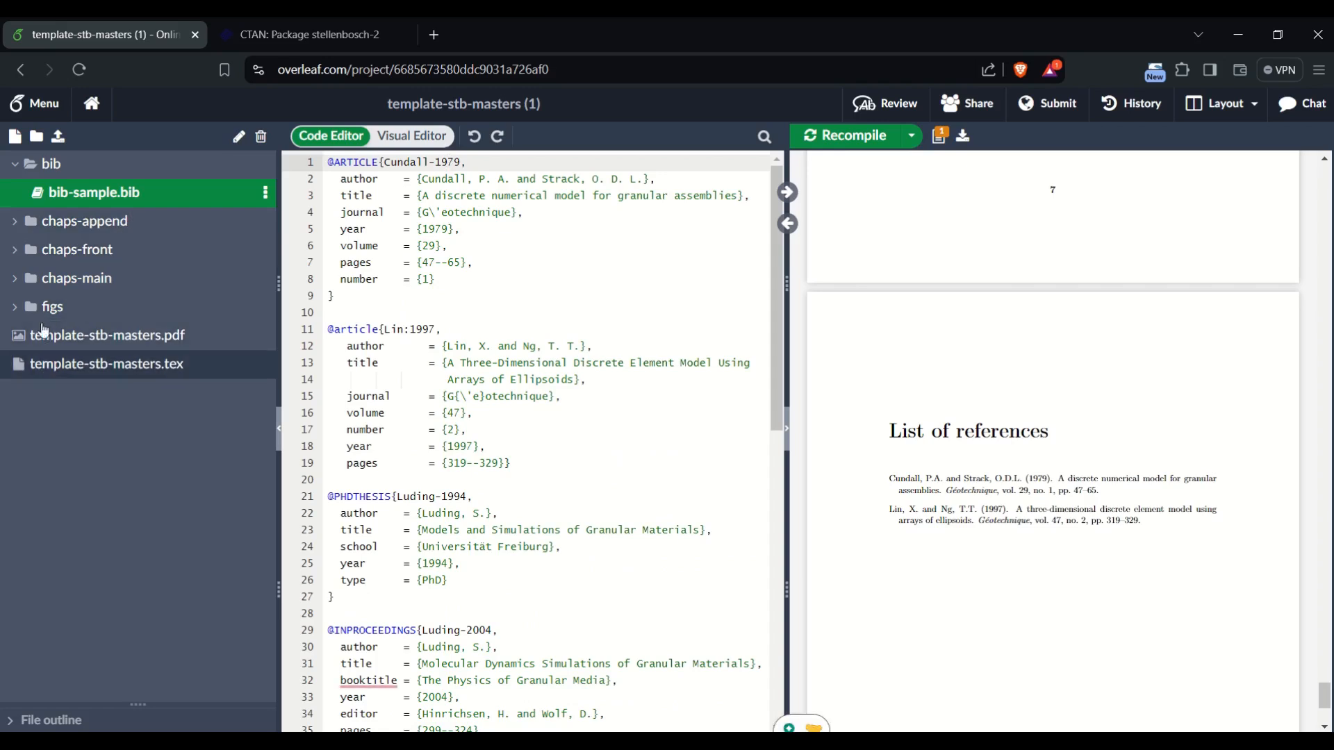
- Open chap-content-A.tex in chaps-main, select its introductory paragraph, and try folding and unfolding the chapter and first section
{"action": "left_click", "coordinate": [17, 279]}
{"action": "left_click", "coordinate": [73, 335]}
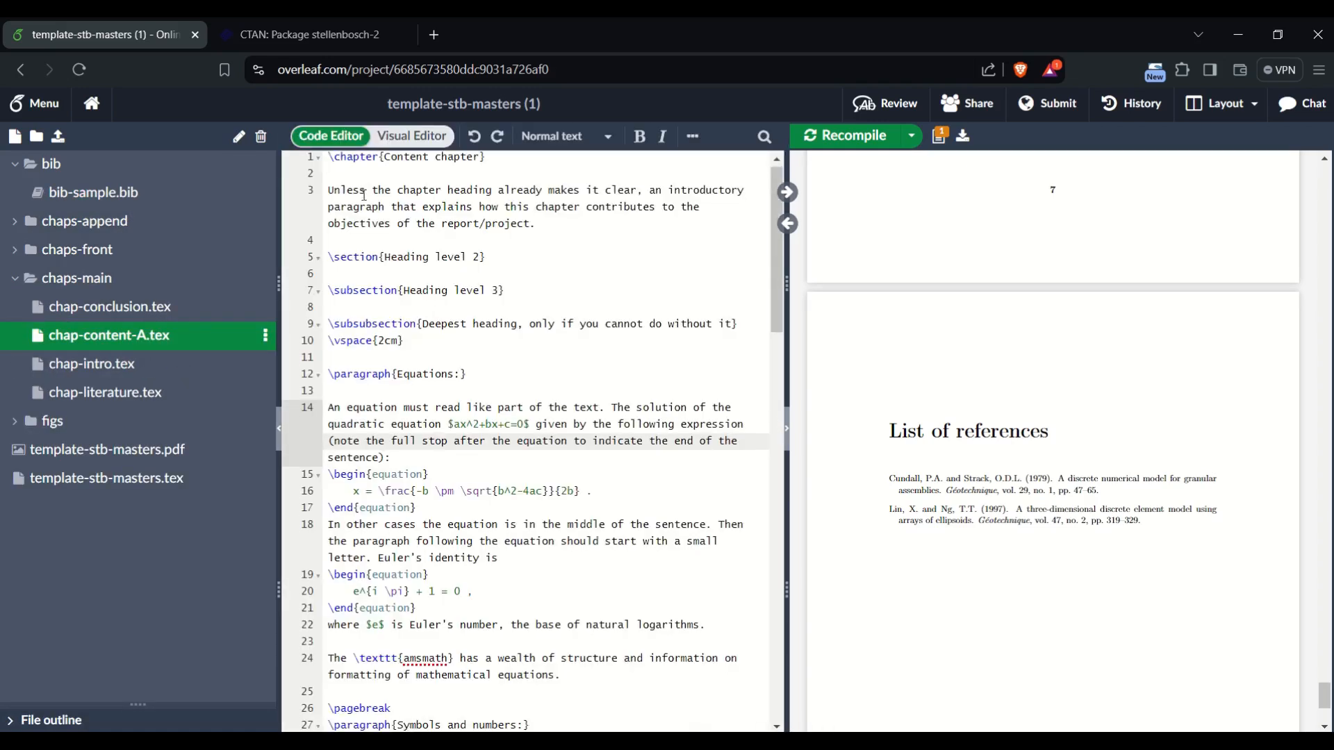
{"action": "left_click", "coordinate": [311, 198]}
{"action": "left_click", "coordinate": [319, 157]}
{"action": "left_click", "coordinate": [319, 158]}
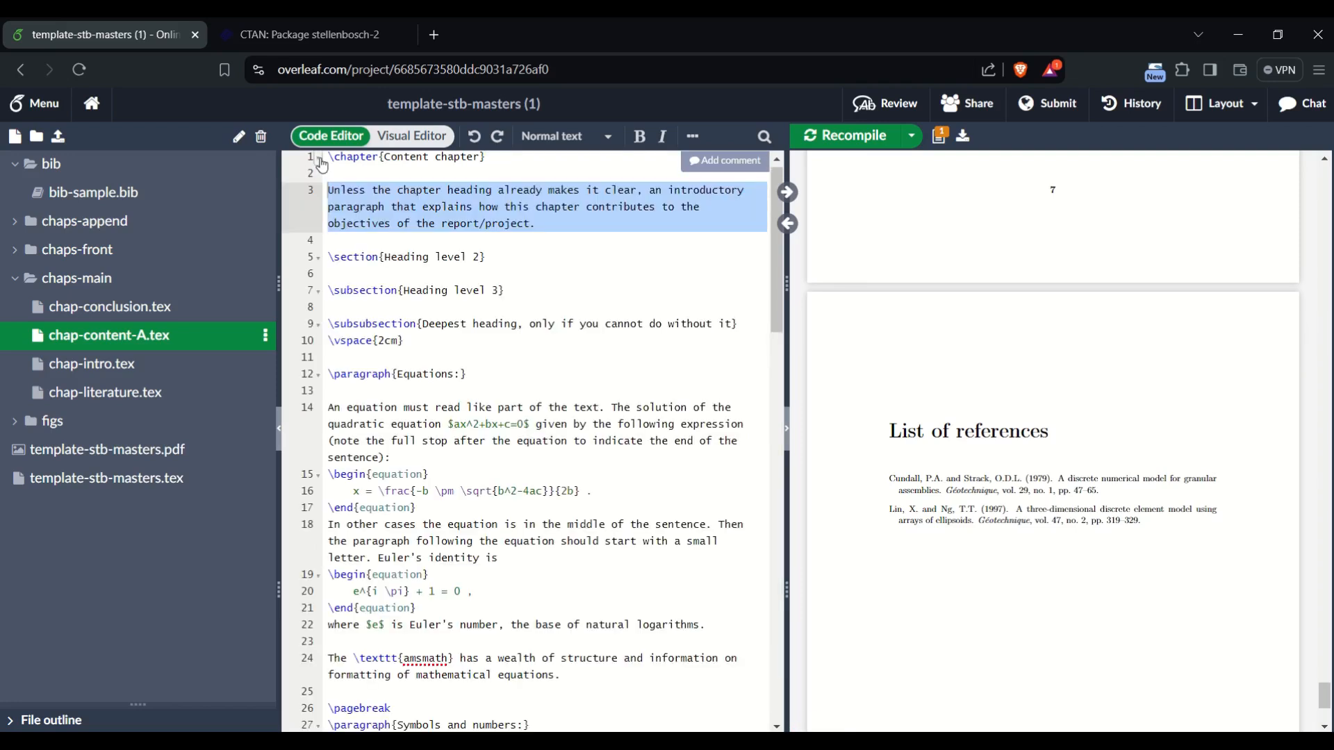
{"action": "left_click", "coordinate": [318, 258]}
{"action": "left_click", "coordinate": [320, 259]}
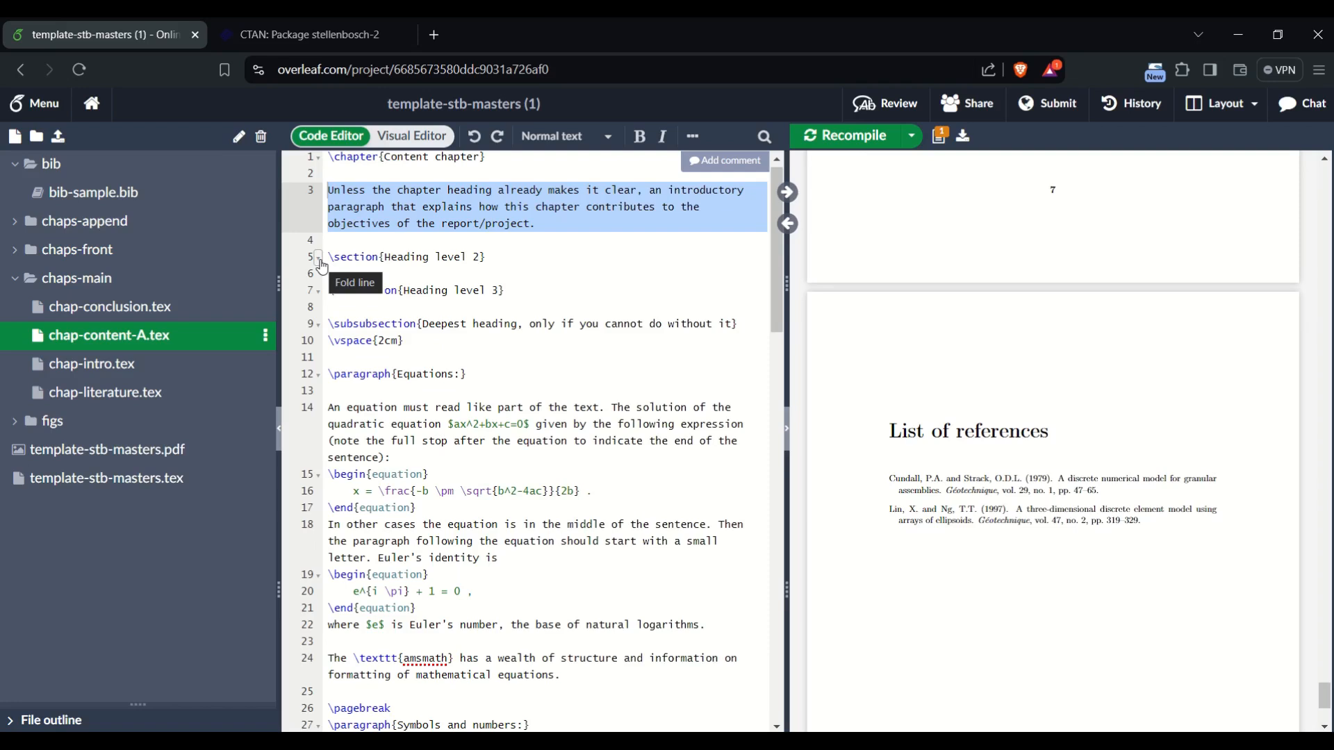
- Leave the thesis project for the project list and open the Formal Letter category of the template gallery
{"action": "left_click", "coordinate": [30, 105]}
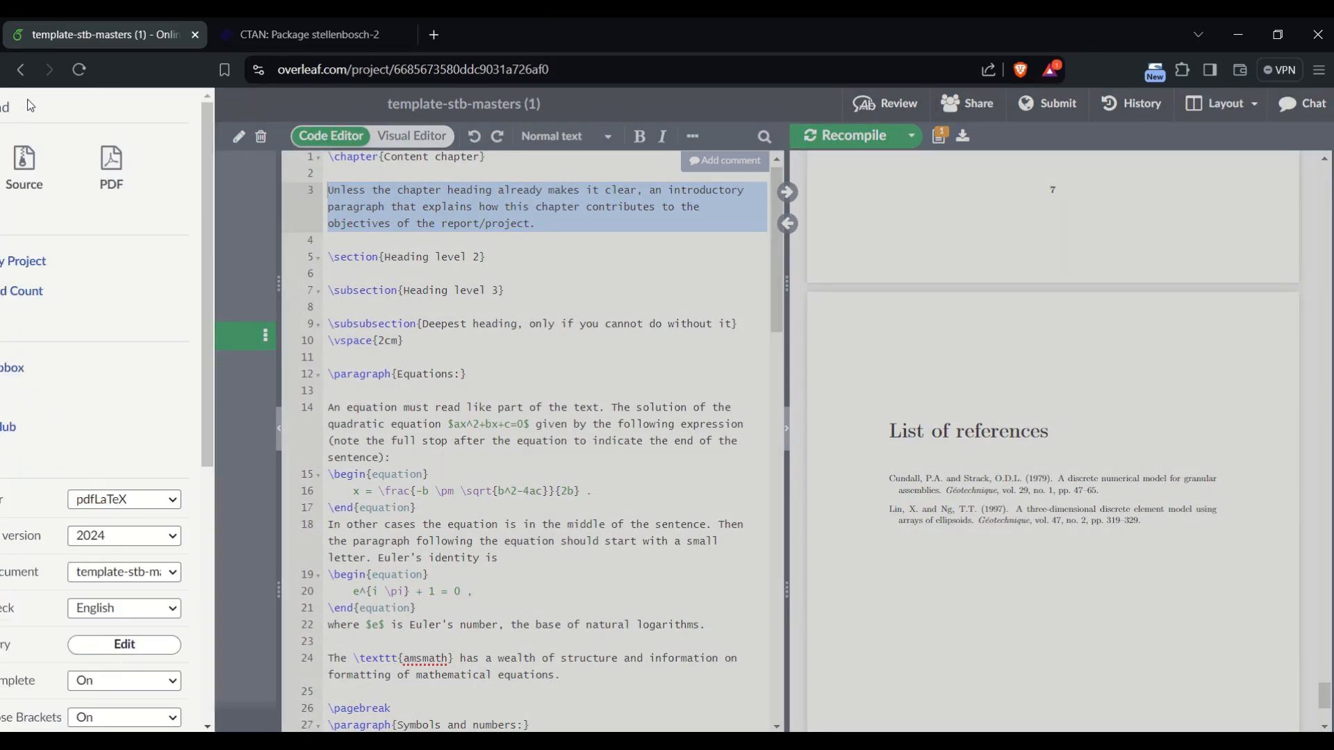
{"action": "left_click", "coordinate": [310, 217]}
{"action": "left_click", "coordinate": [91, 104]}
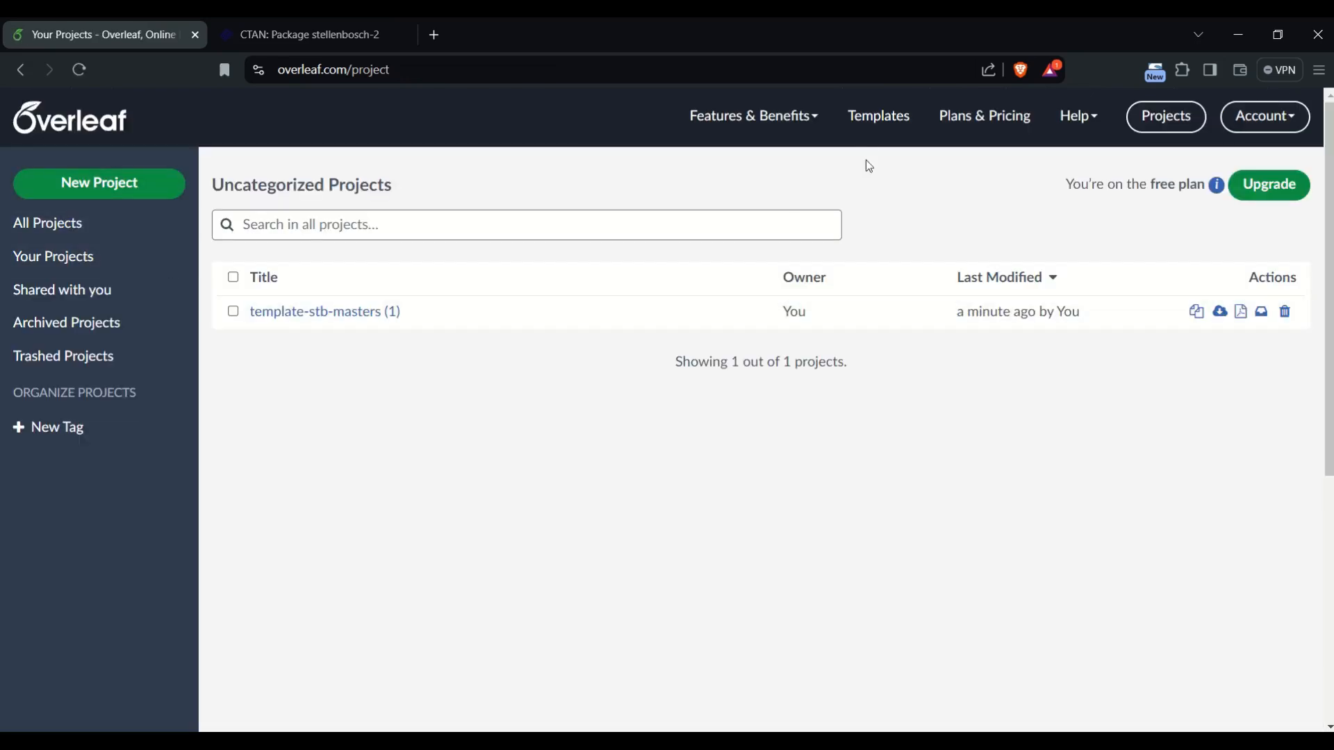
{"action": "left_click", "coordinate": [865, 125]}
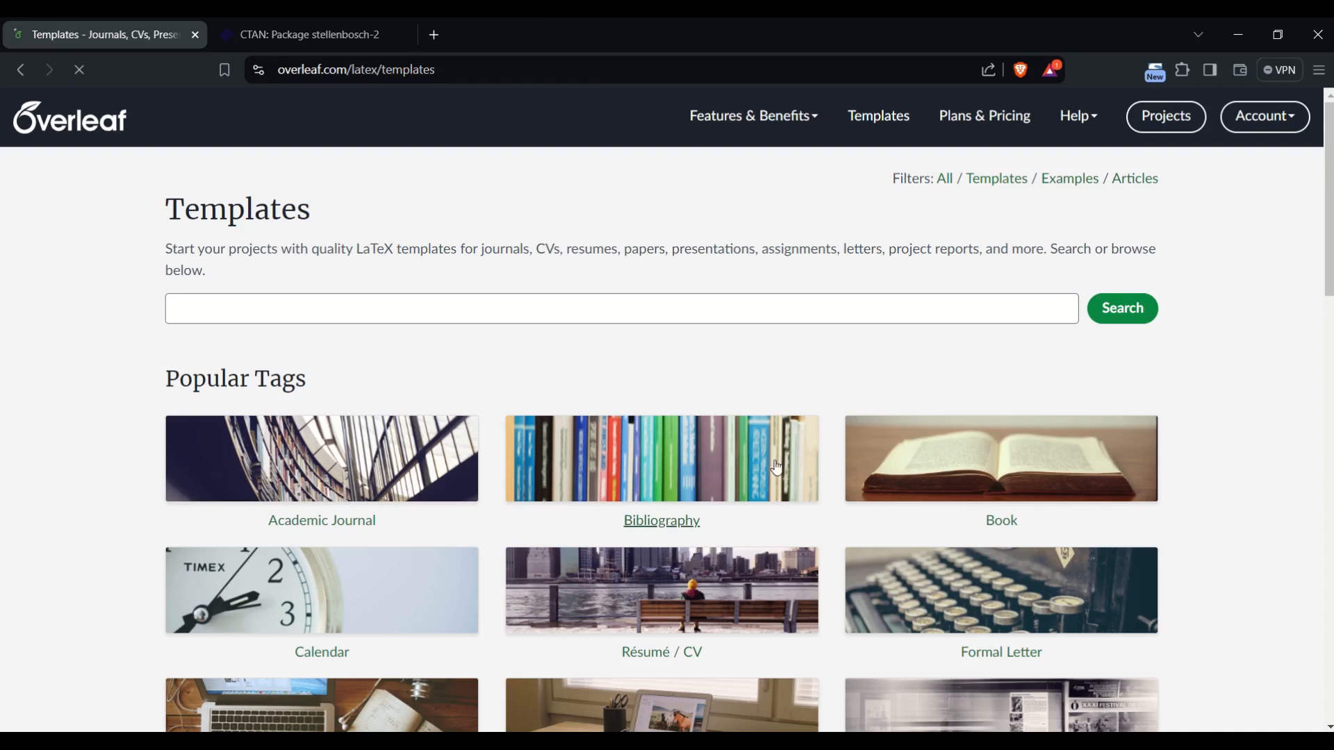
{"action": "scroll", "coordinate": [776, 467], "scroll_direction": "down", "scroll_amount": 2}
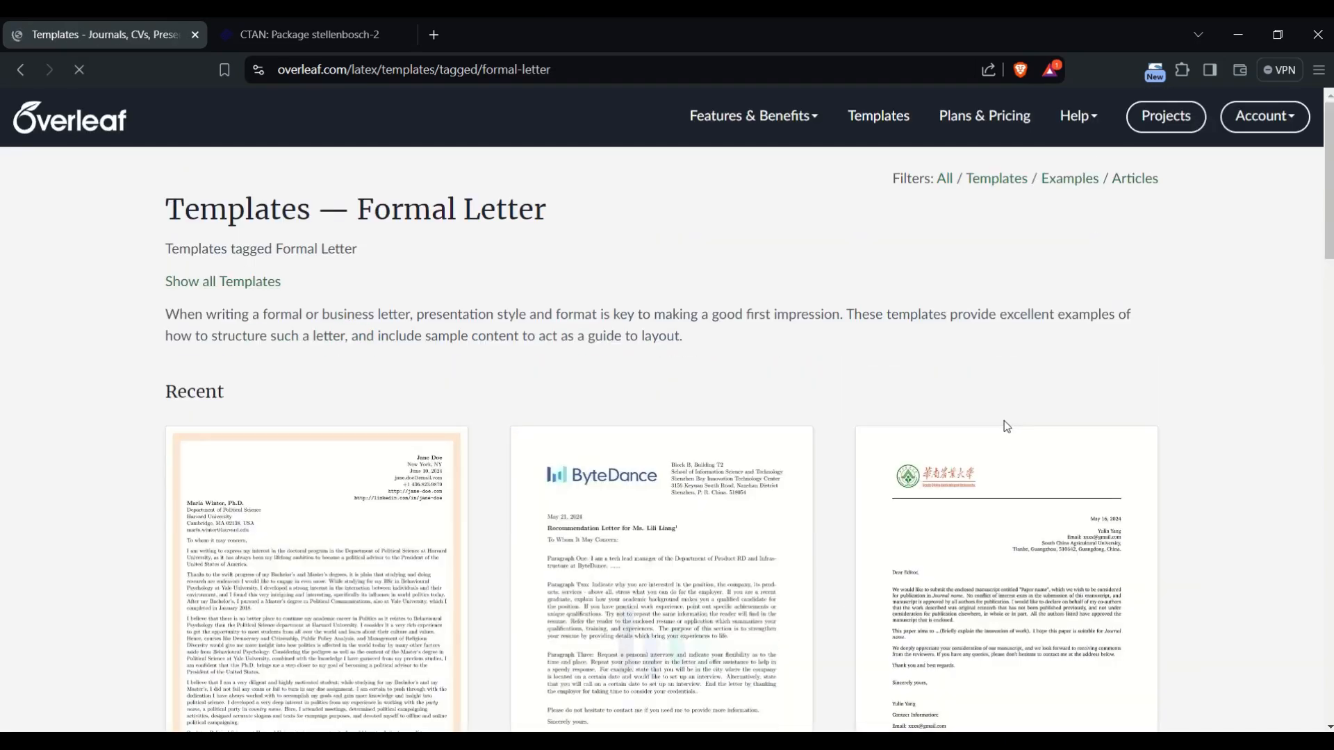
- Browse the formal letter templates and open the BUAA Cover Letter Template as a new project
{"action": "scroll", "coordinate": [1004, 420], "scroll_direction": "down", "scroll_amount": 3}
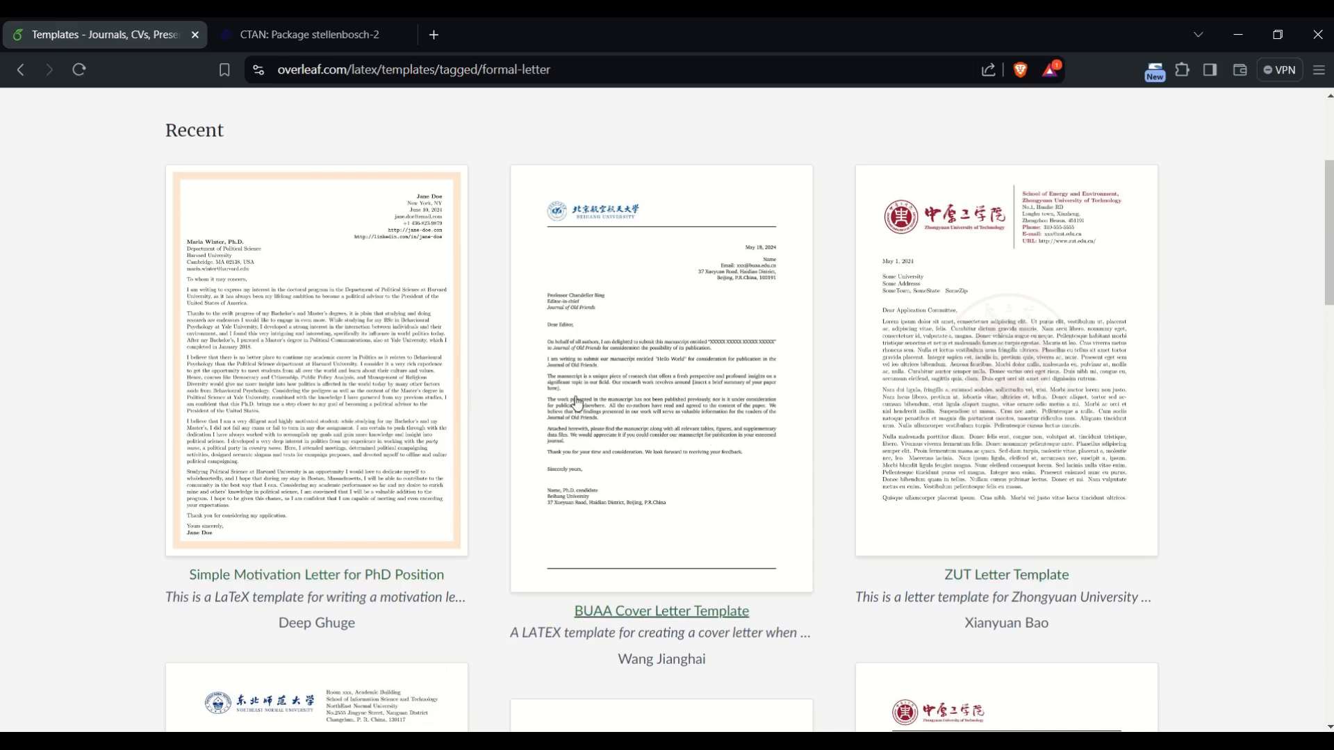
{"action": "scroll", "coordinate": [477, 404], "scroll_direction": "down", "scroll_amount": 5}
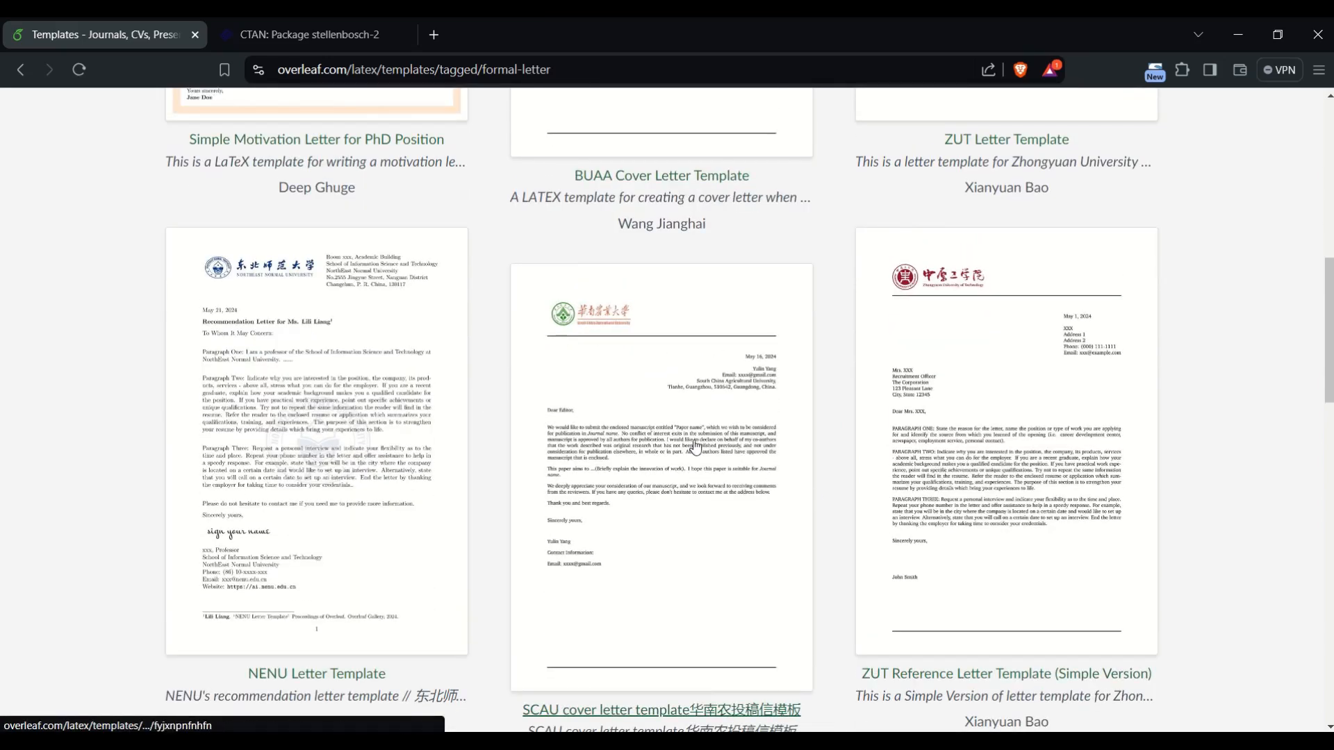
{"action": "scroll", "coordinate": [694, 457], "scroll_direction": "up", "scroll_amount": 5}
{"action": "scroll", "coordinate": [693, 347], "scroll_direction": "down", "scroll_amount": 1}
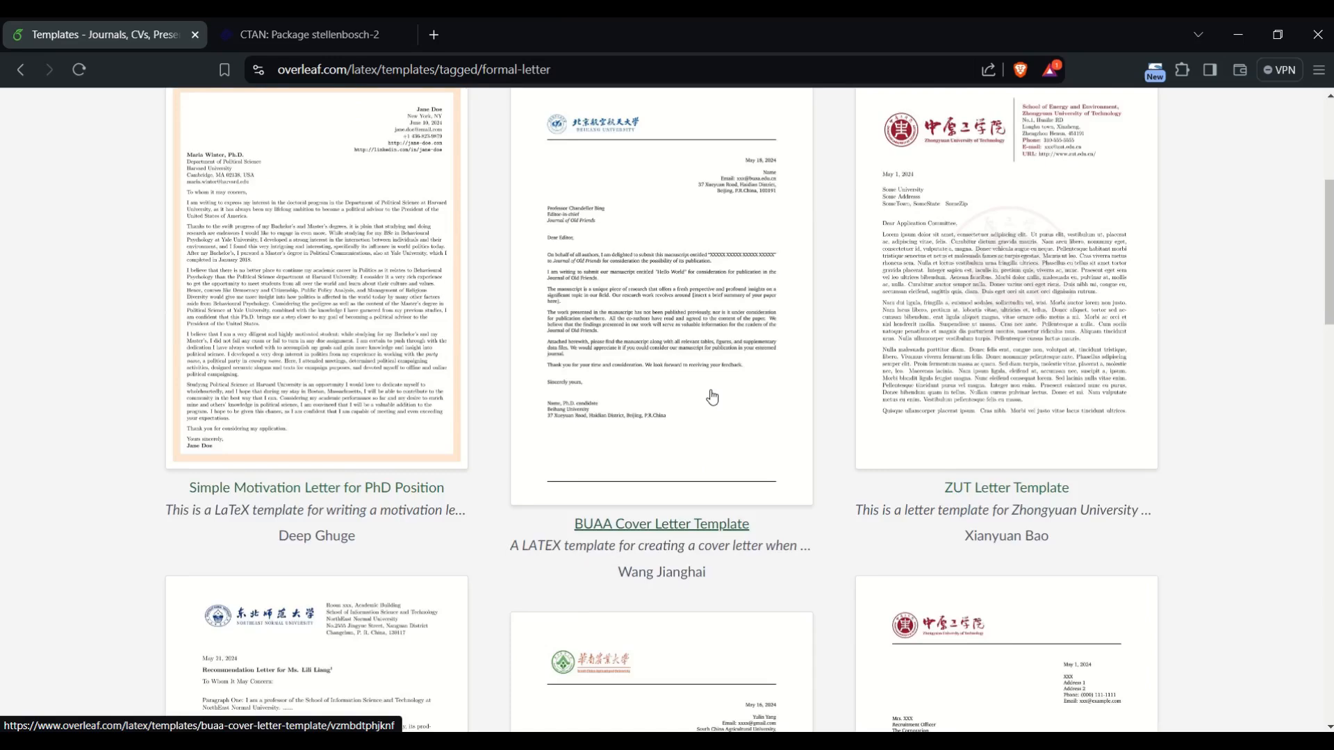
{"action": "scroll", "coordinate": [712, 397], "scroll_direction": "up", "scroll_amount": 3}
{"action": "scroll", "coordinate": [711, 397], "scroll_direction": "down", "scroll_amount": 13}
{"action": "scroll", "coordinate": [710, 398], "scroll_direction": "up", "scroll_amount": 10}
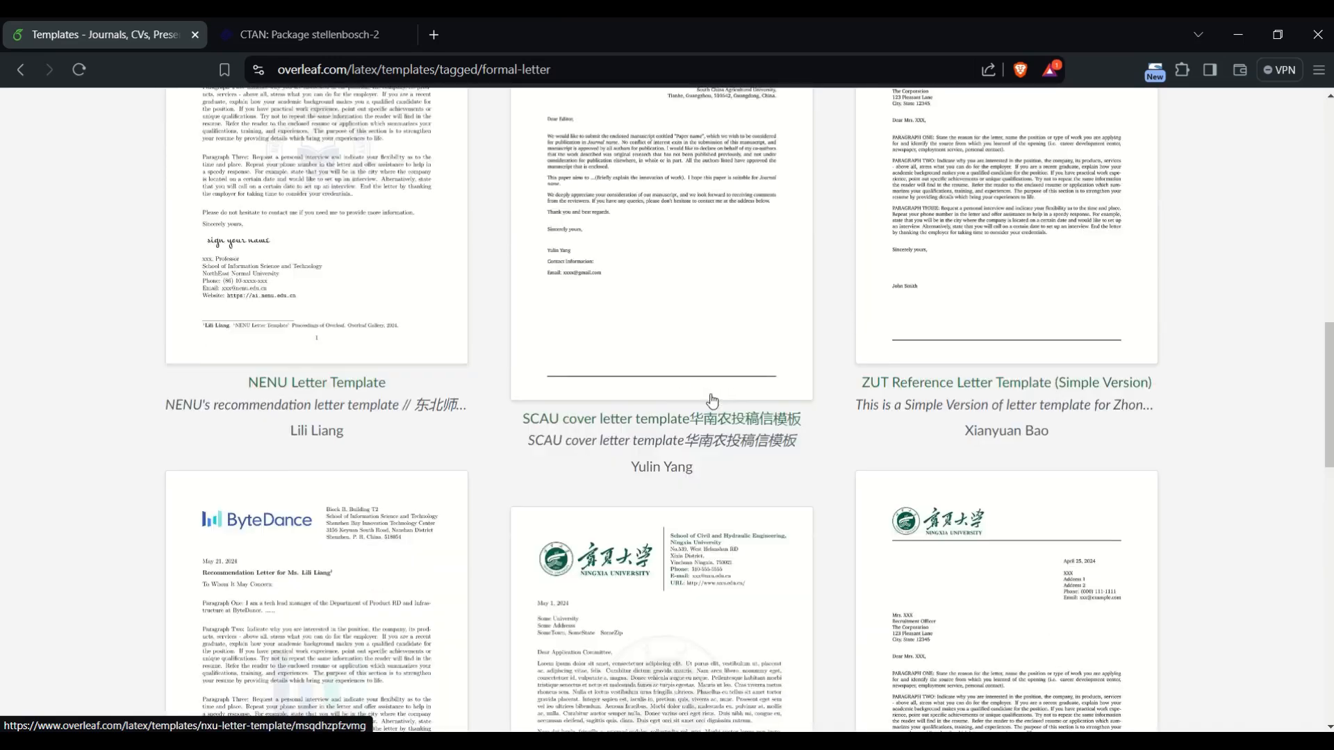
{"action": "scroll", "coordinate": [709, 400], "scroll_direction": "down", "scroll_amount": 3}
{"action": "scroll", "coordinate": [706, 431], "scroll_direction": "up", "scroll_amount": 5}
{"action": "scroll", "coordinate": [703, 463], "scroll_direction": "up", "scroll_amount": 1}
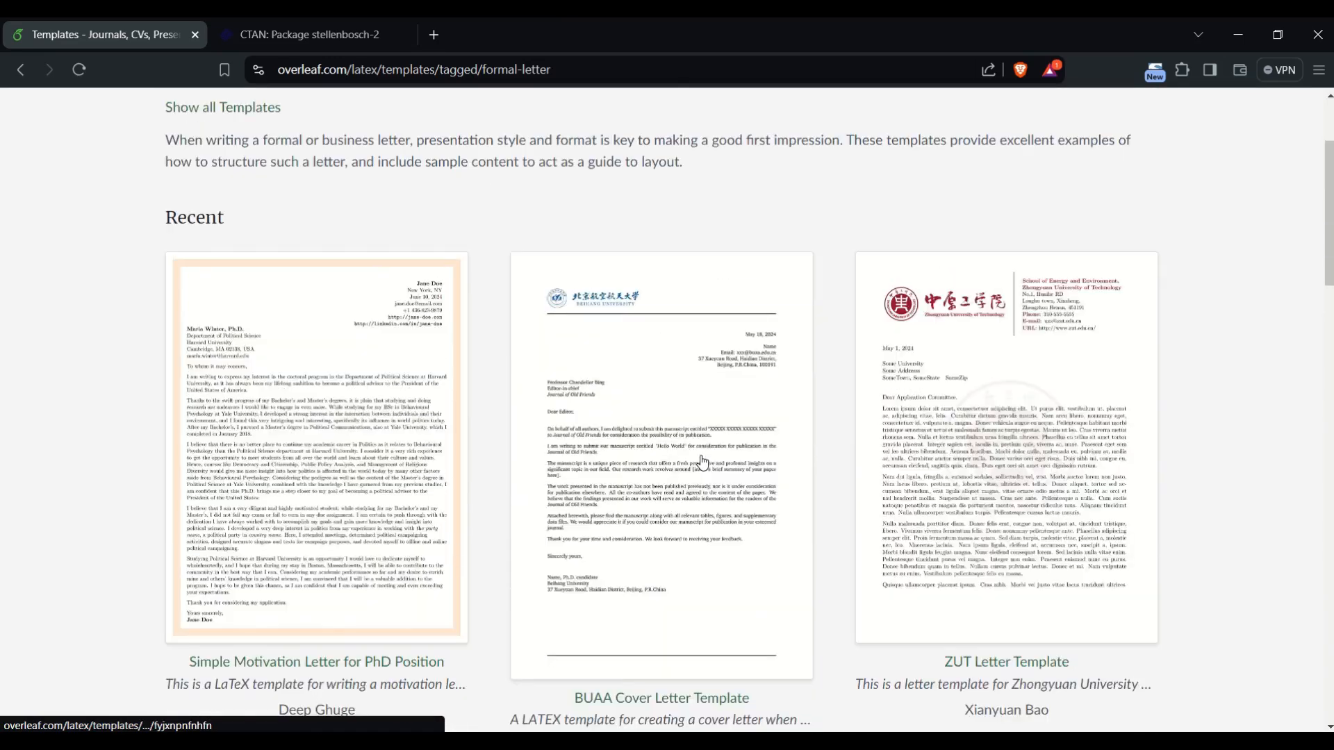
{"action": "left_click", "coordinate": [676, 462]}
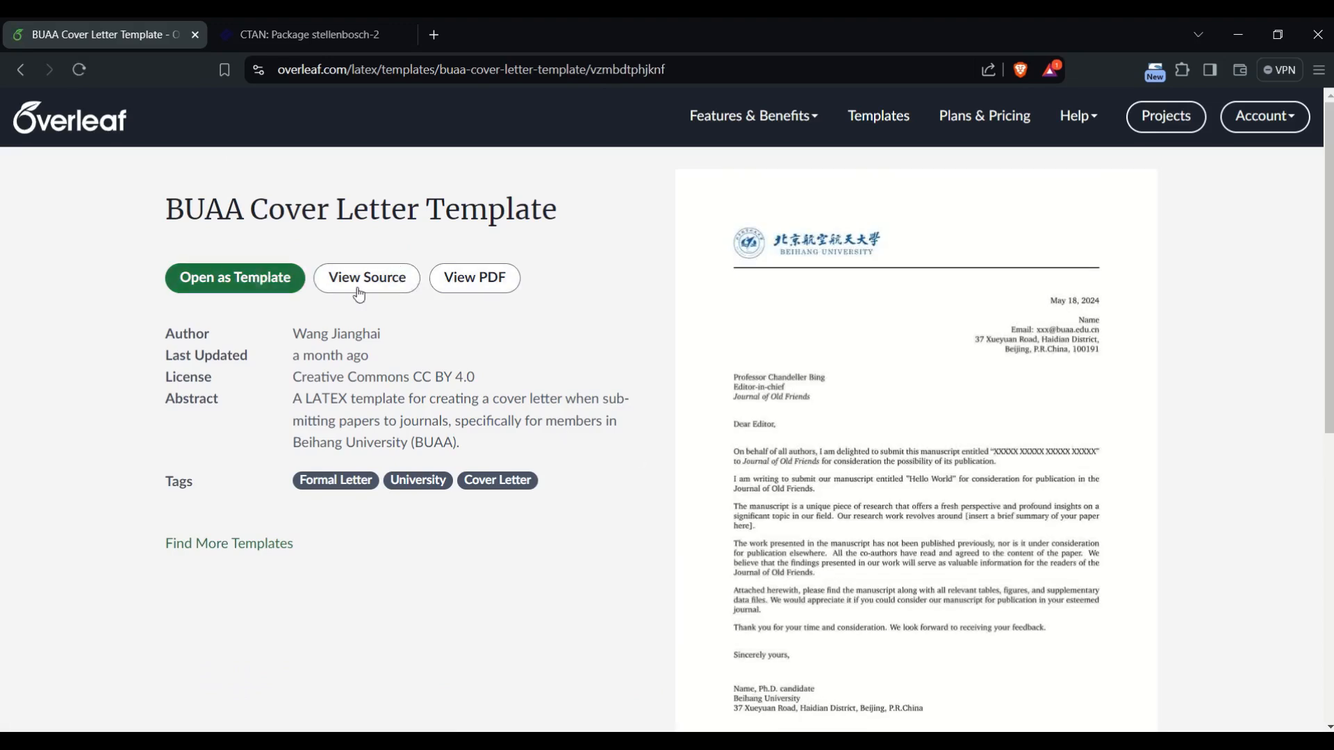
{"action": "left_click", "coordinate": [265, 278]}
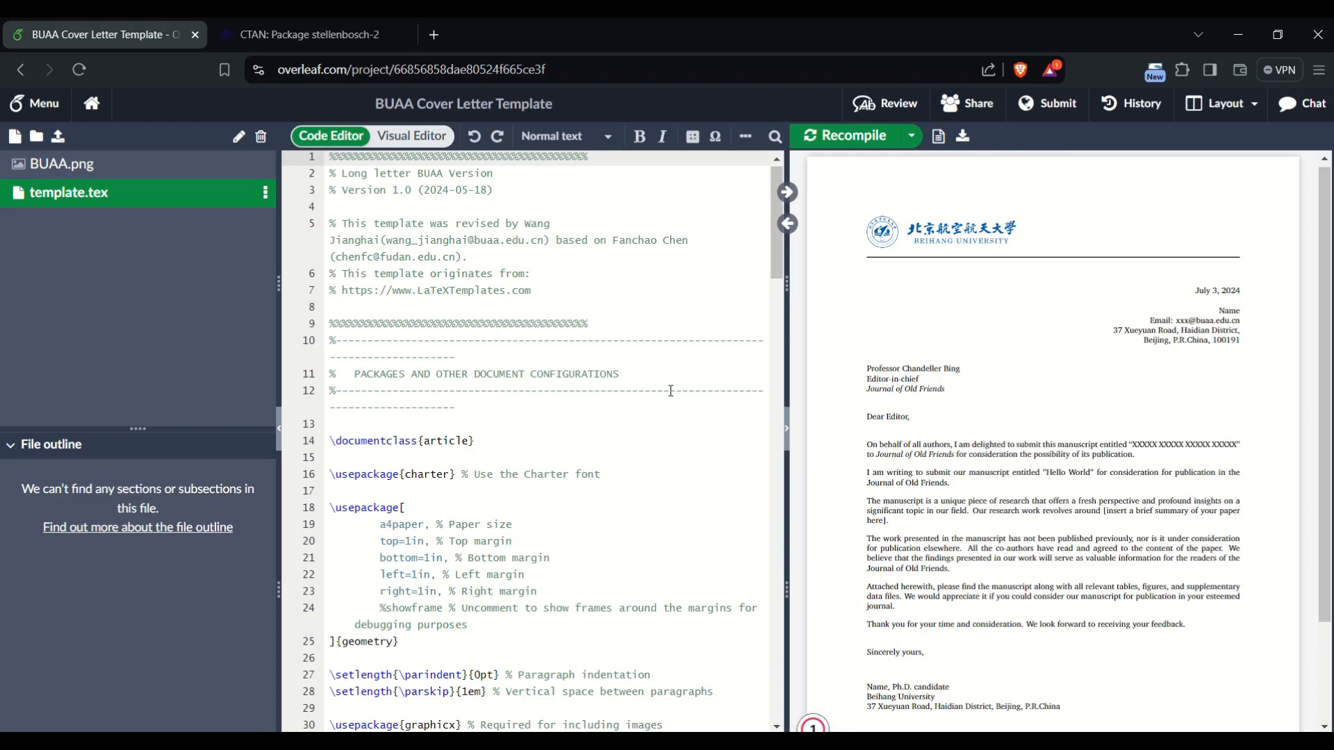
- Replace "candidate" with "student" in the closing signature of template.tex and recompile the letter
{"action": "scroll", "coordinate": [678, 379], "scroll_direction": "down", "scroll_amount": 1}
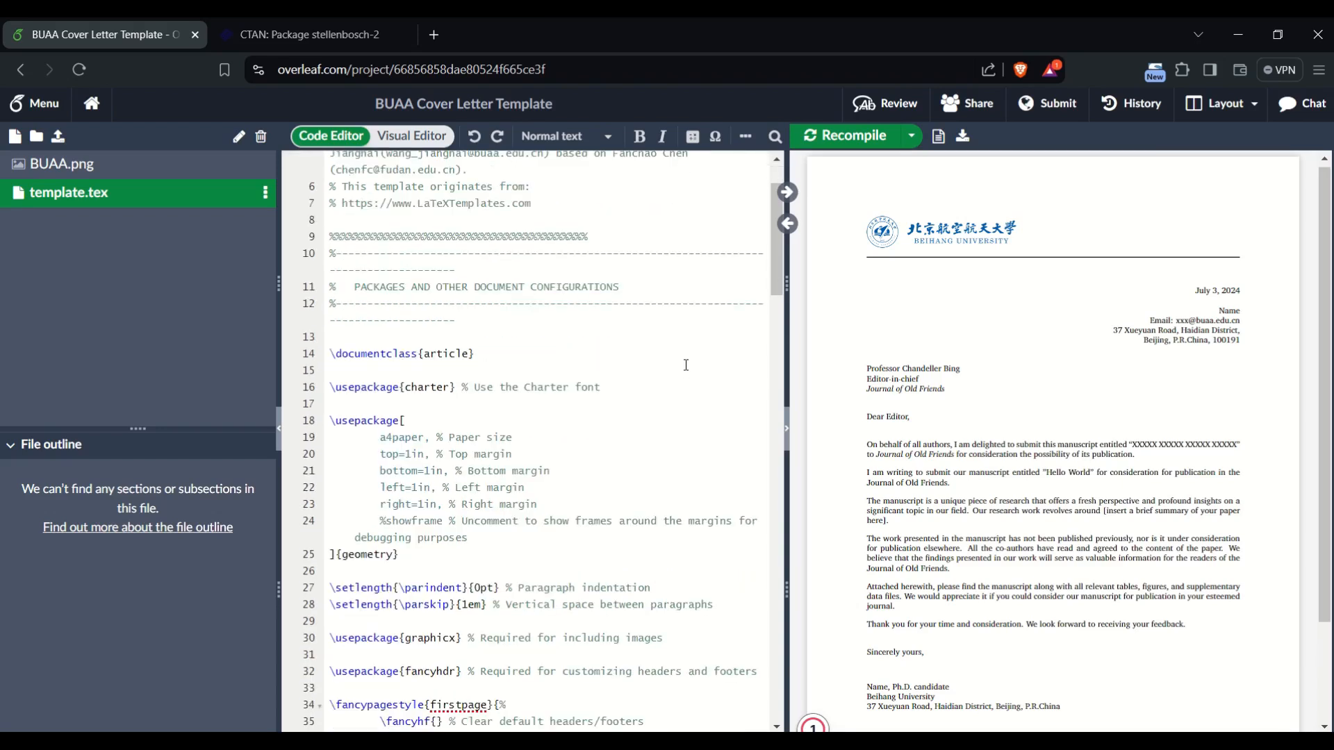
{"action": "scroll", "coordinate": [591, 427], "scroll_direction": "down", "scroll_amount": 8}
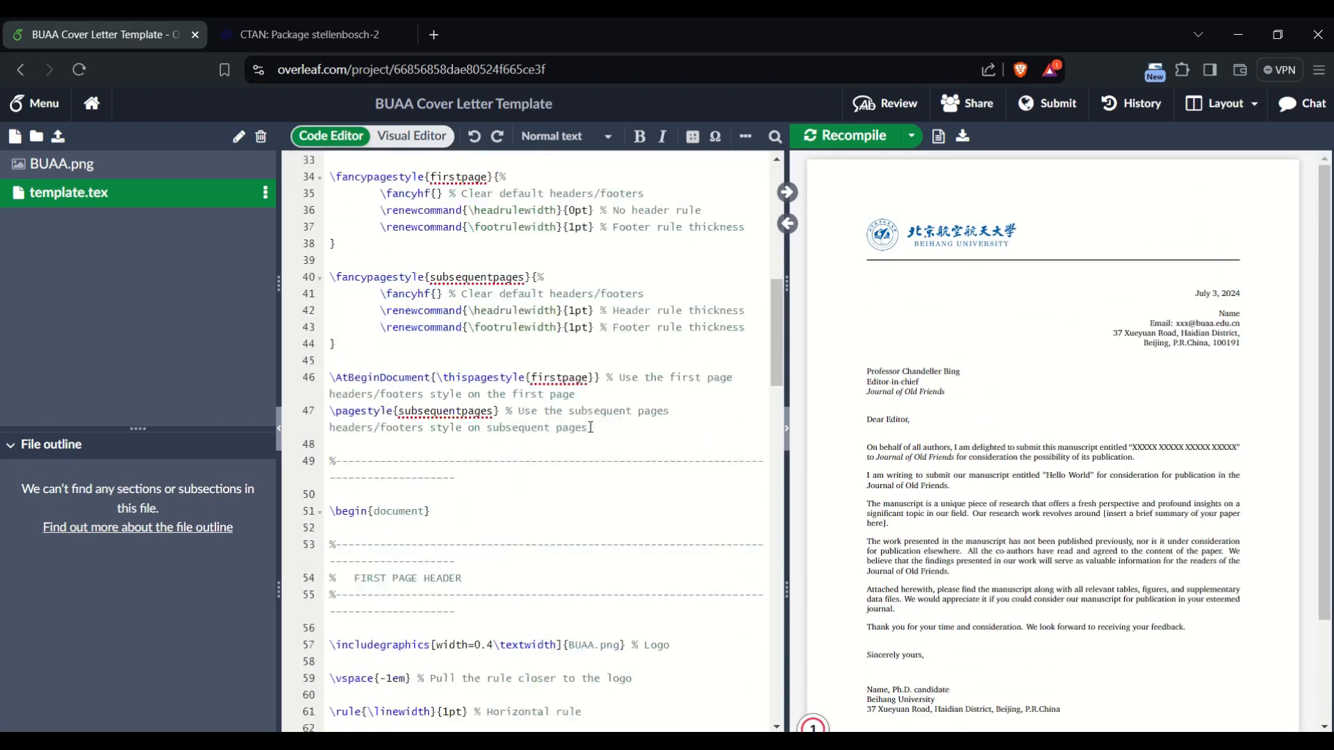
{"action": "scroll", "coordinate": [591, 427], "scroll_direction": "down", "scroll_amount": 20}
{"action": "scroll", "coordinate": [586, 425], "scroll_direction": "up", "scroll_amount": 3}
{"action": "scroll", "coordinate": [587, 425], "scroll_direction": "up", "scroll_amount": 9}
{"action": "scroll", "coordinate": [446, 373], "scroll_direction": "down", "scroll_amount": 12}
{"action": "double_click", "coordinate": [457, 336]}
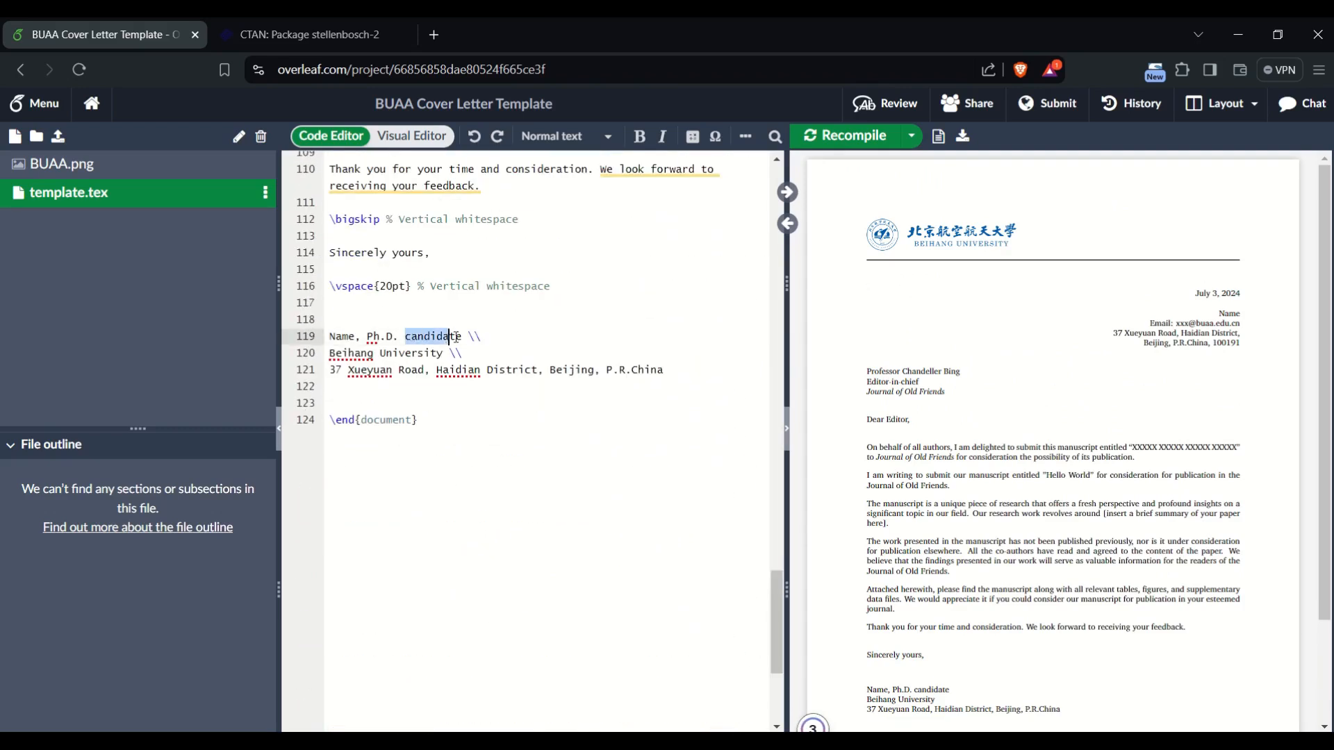
{"action": "key", "text": "BackSpace"}
{"action": "type", "text": "student"}
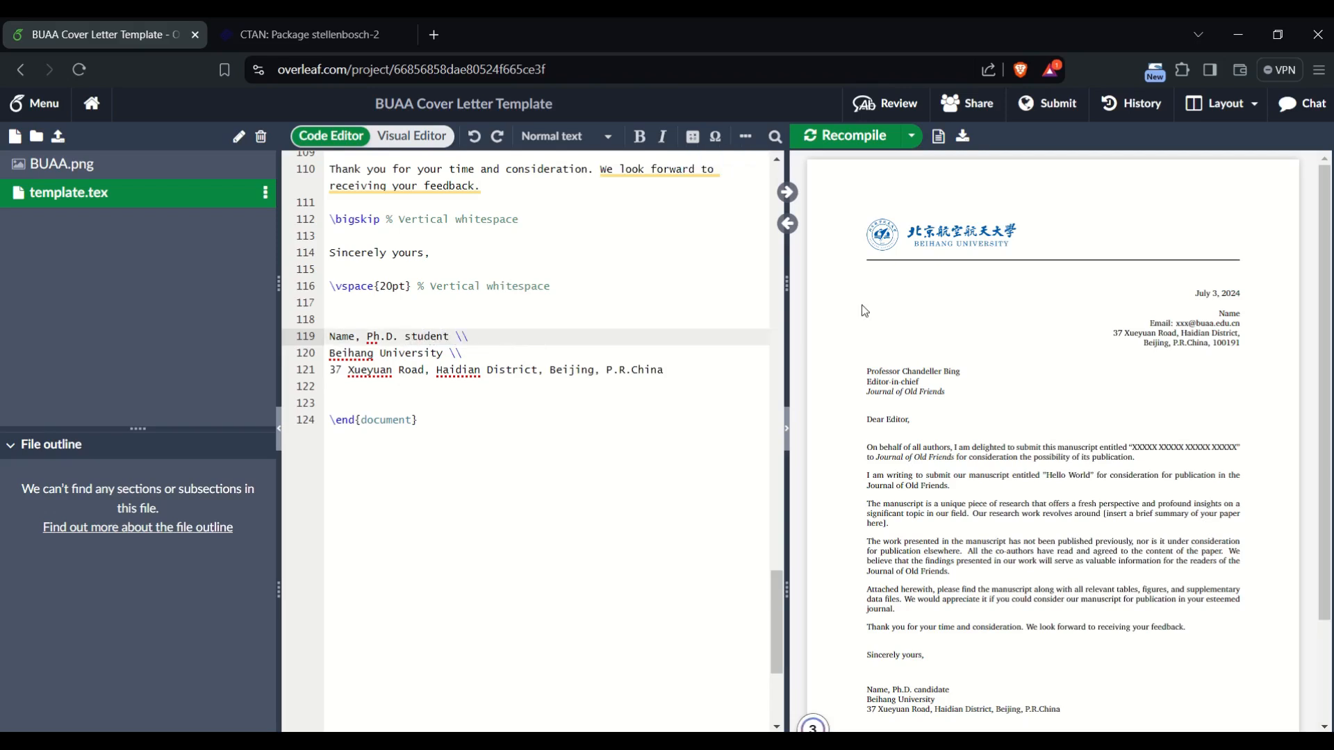
{"action": "scroll", "coordinate": [1103, 576], "scroll_direction": "down", "scroll_amount": 2}
{"action": "left_click", "coordinate": [843, 137]}
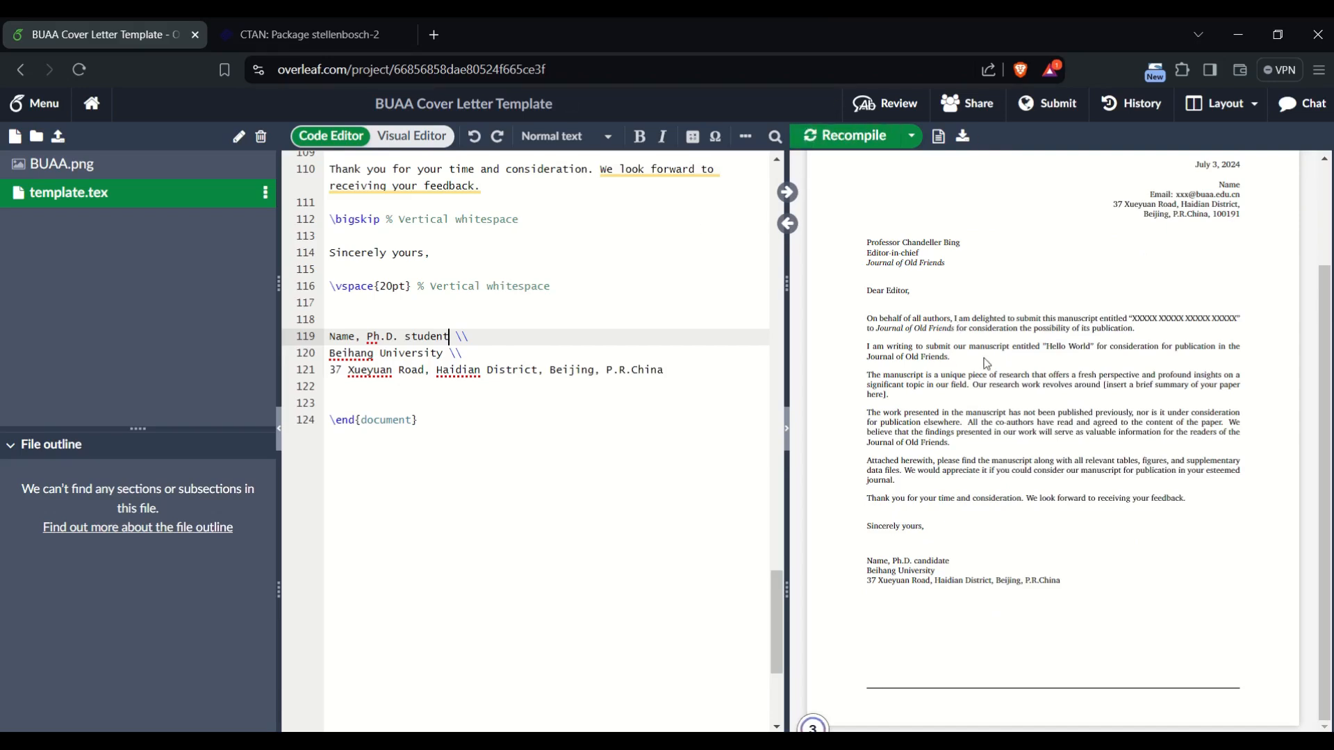
- Check the signature block in the recompiled cover letter and return to the beginning of template.tex
{"action": "left_click_drag", "start_coordinate": [915, 563], "coordinate": [1025, 573]}
{"action": "left_click", "coordinate": [1059, 455]}
{"action": "scroll", "coordinate": [1061, 452], "scroll_direction": "up", "scroll_amount": 2}
{"action": "scroll", "coordinate": [1051, 412], "scroll_direction": "down", "scroll_amount": 1}
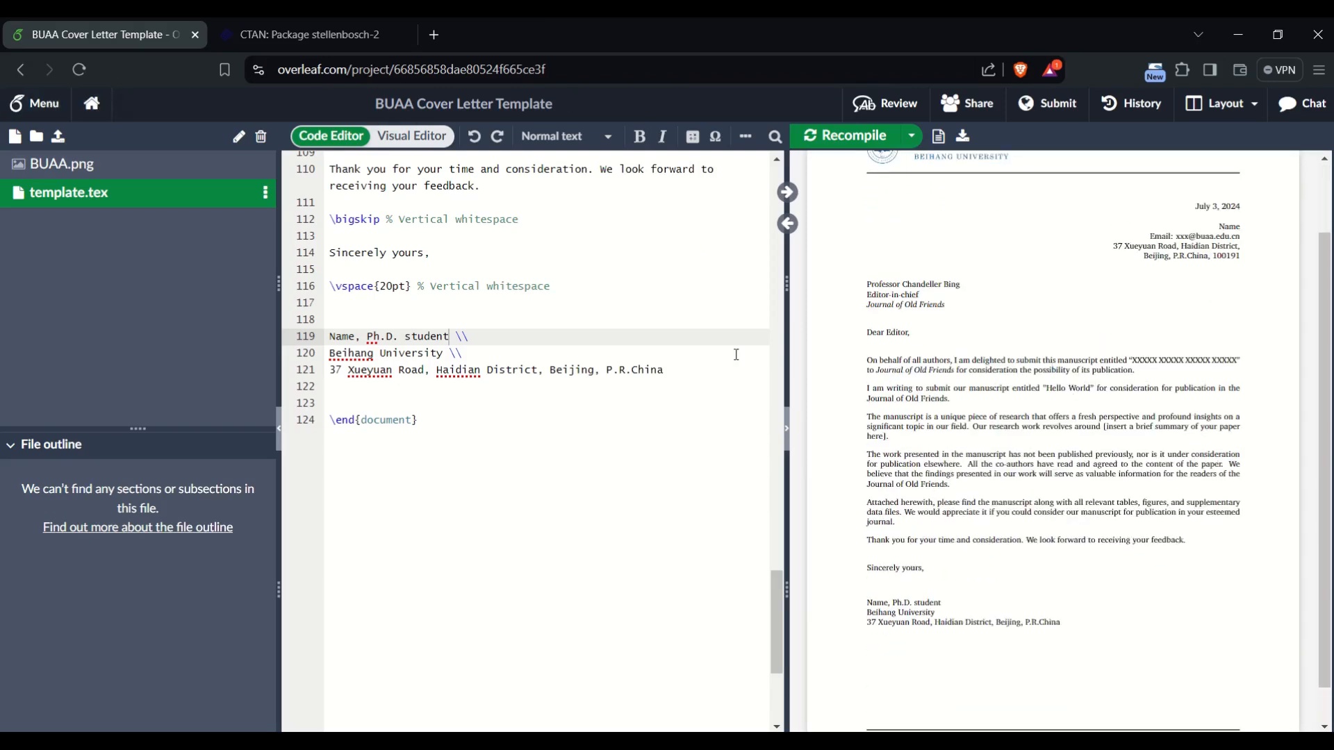
{"action": "scroll", "coordinate": [735, 355], "scroll_direction": "up", "scroll_amount": 15}
{"action": "scroll", "coordinate": [1036, 372], "scroll_direction": "up", "scroll_amount": 2}
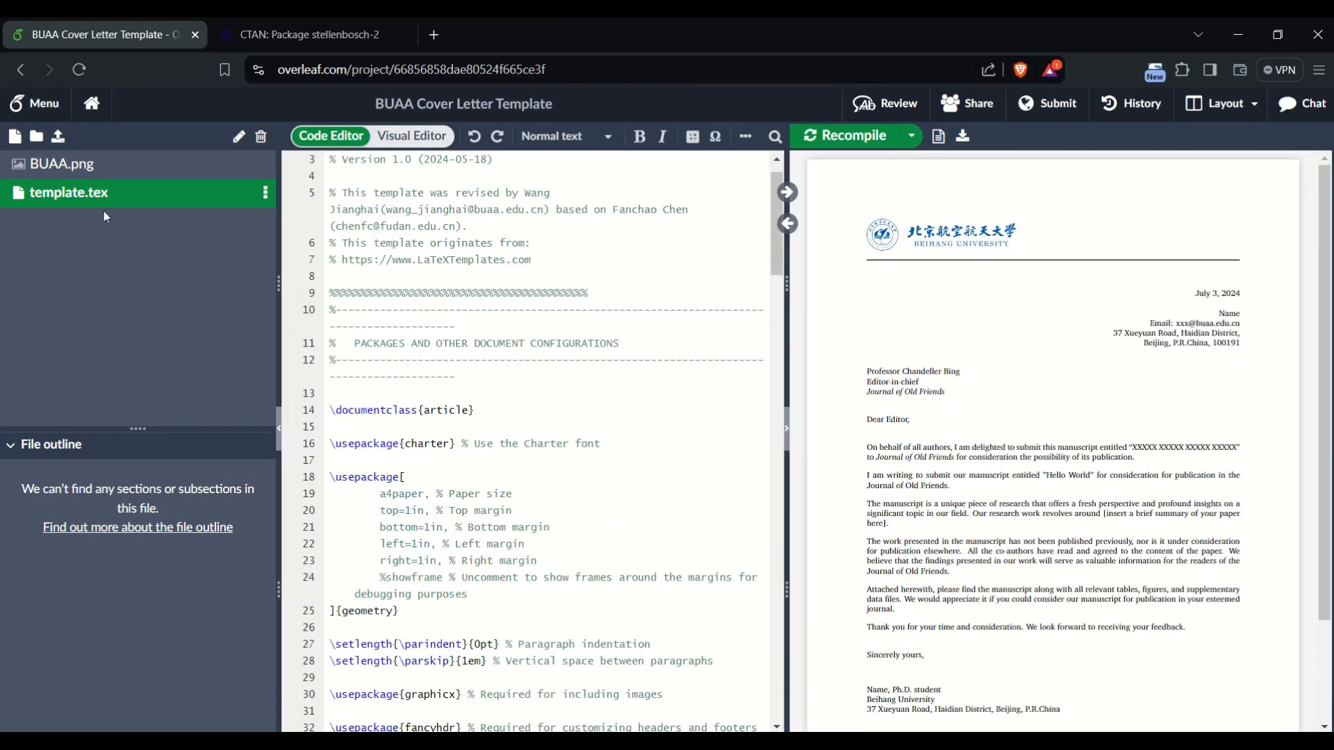
- Return to the project list and create a blank project named "This is the project name" followed by the author's first name
{"action": "left_click", "coordinate": [91, 102]}
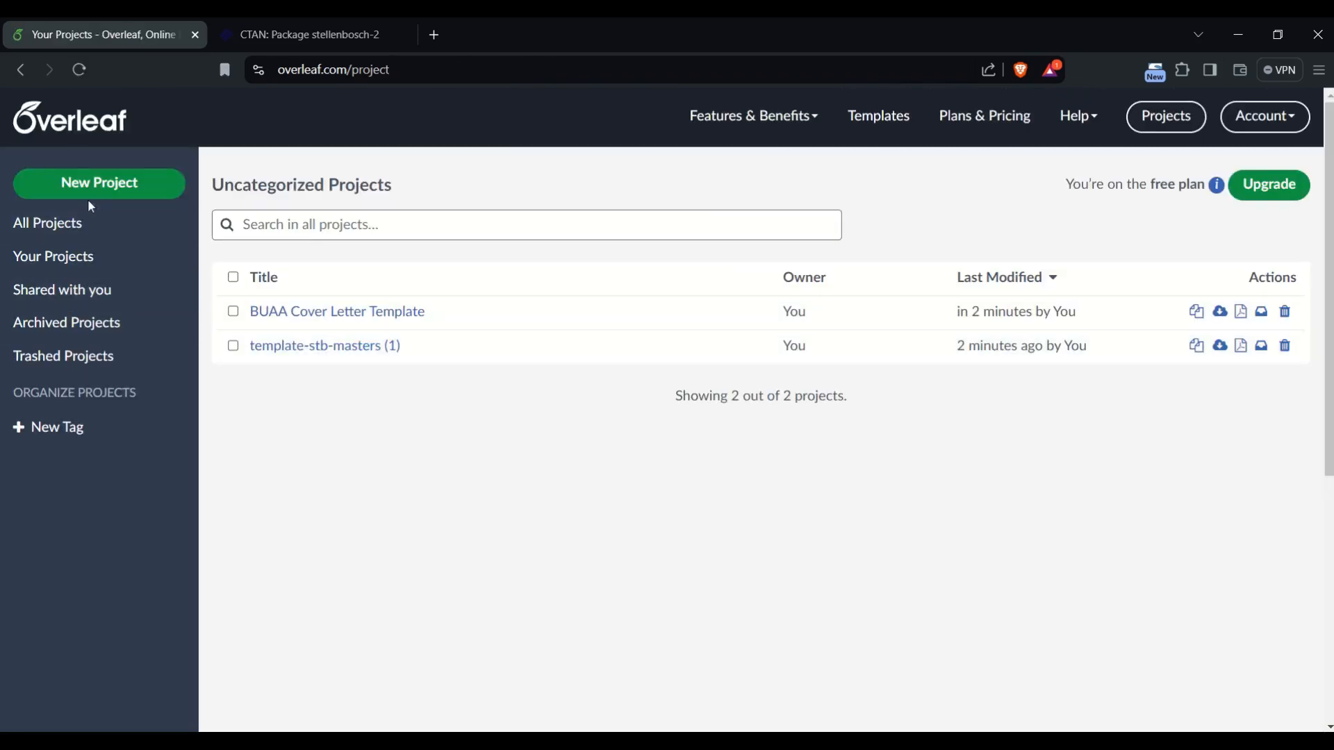
{"action": "left_click", "coordinate": [89, 194]}
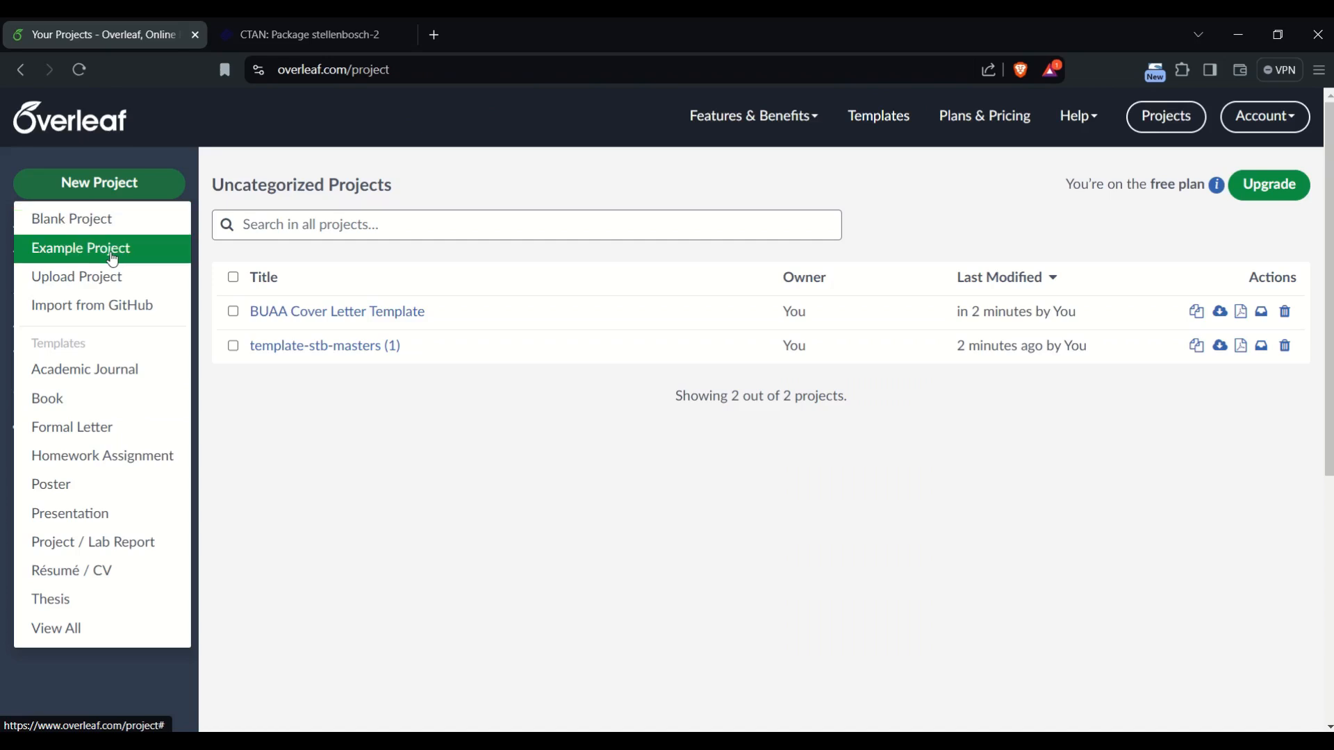
{"action": "left_click", "coordinate": [125, 217]}
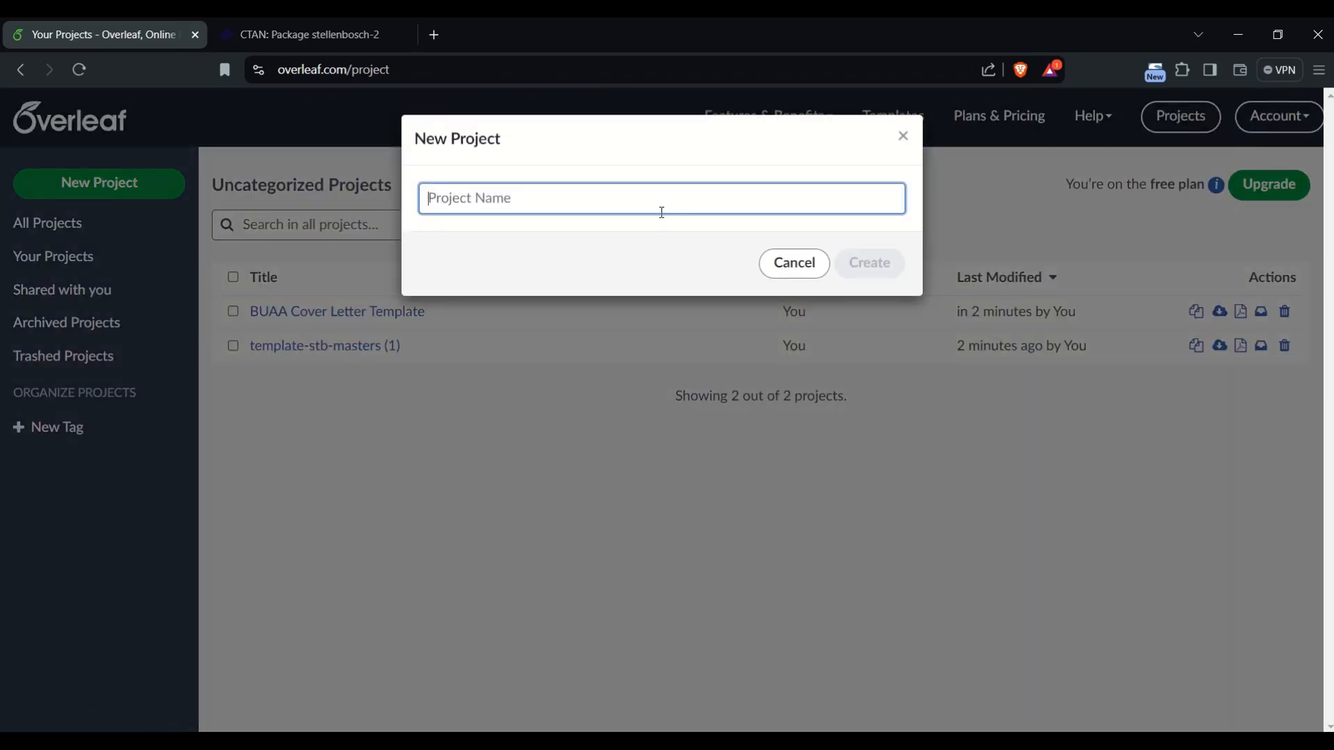
{"action": "type", "text": "This is the"}
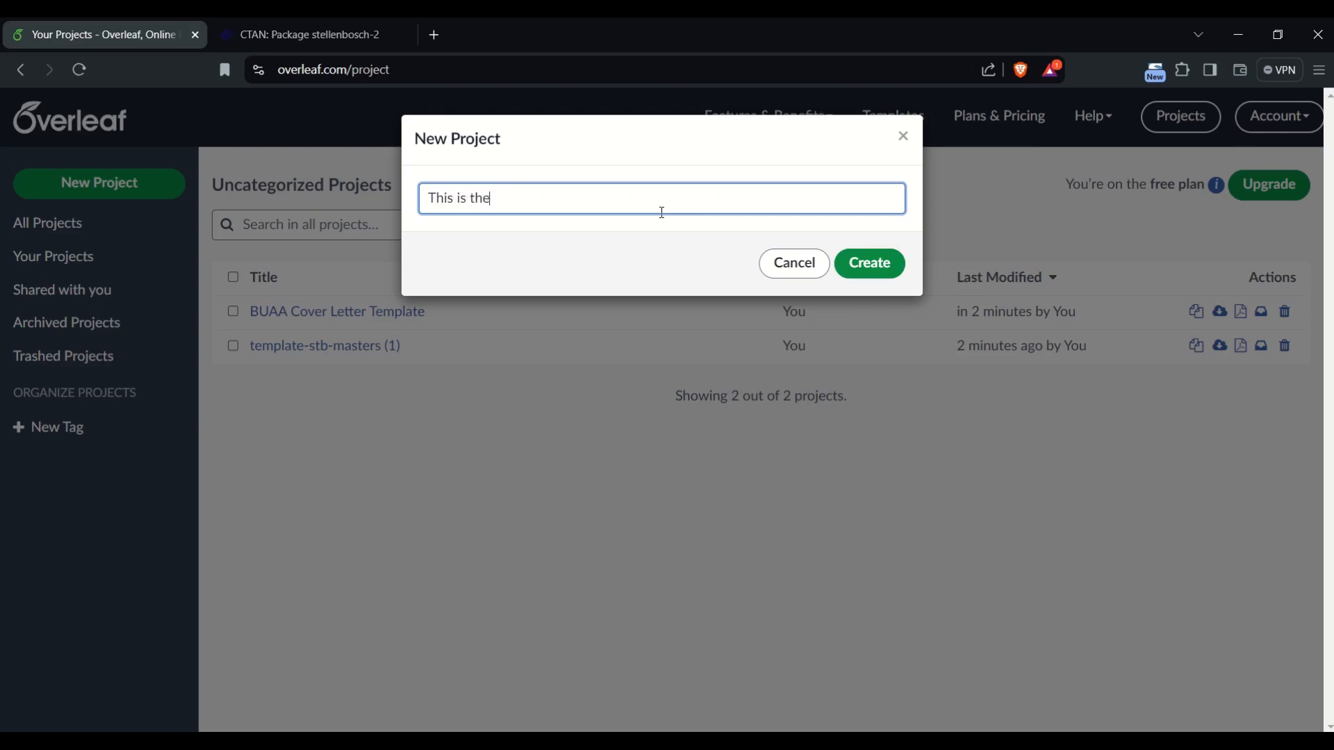
{"action": "type", "text": " project name philip"}
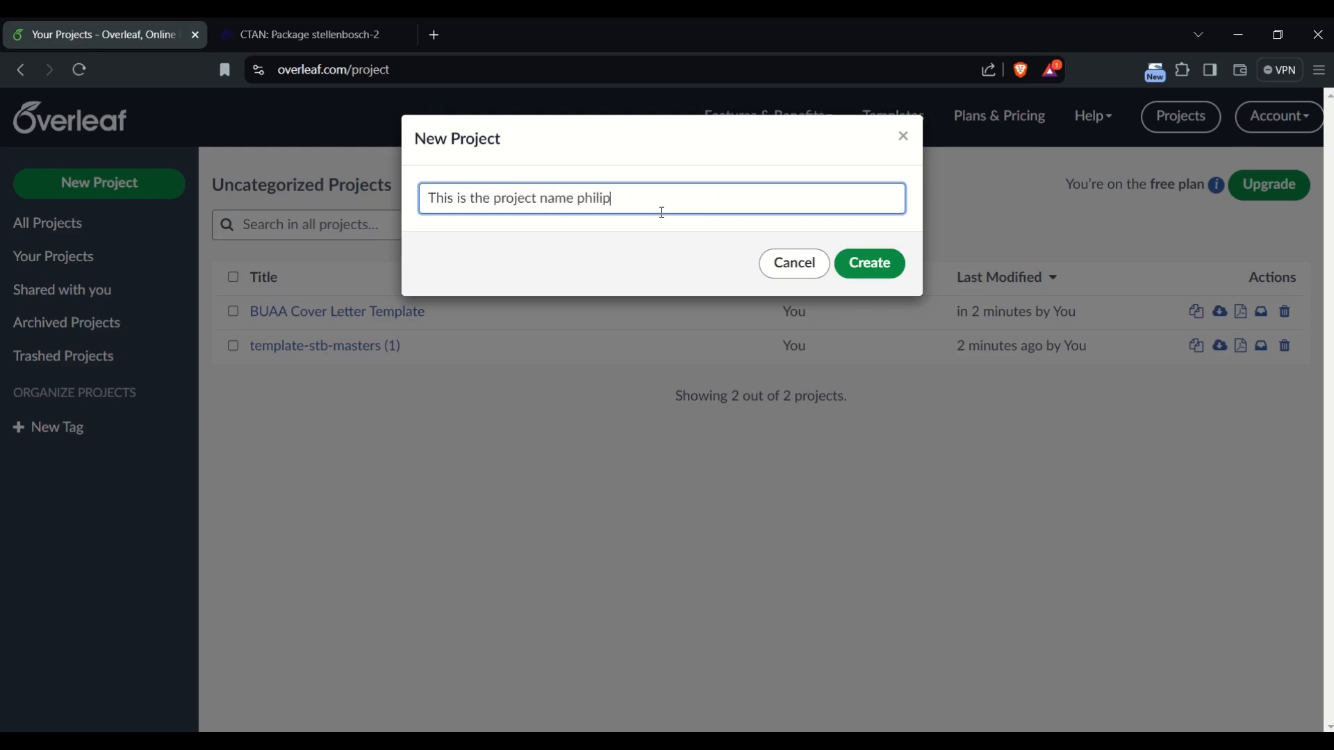
{"action": "left_click", "coordinate": [871, 265]}
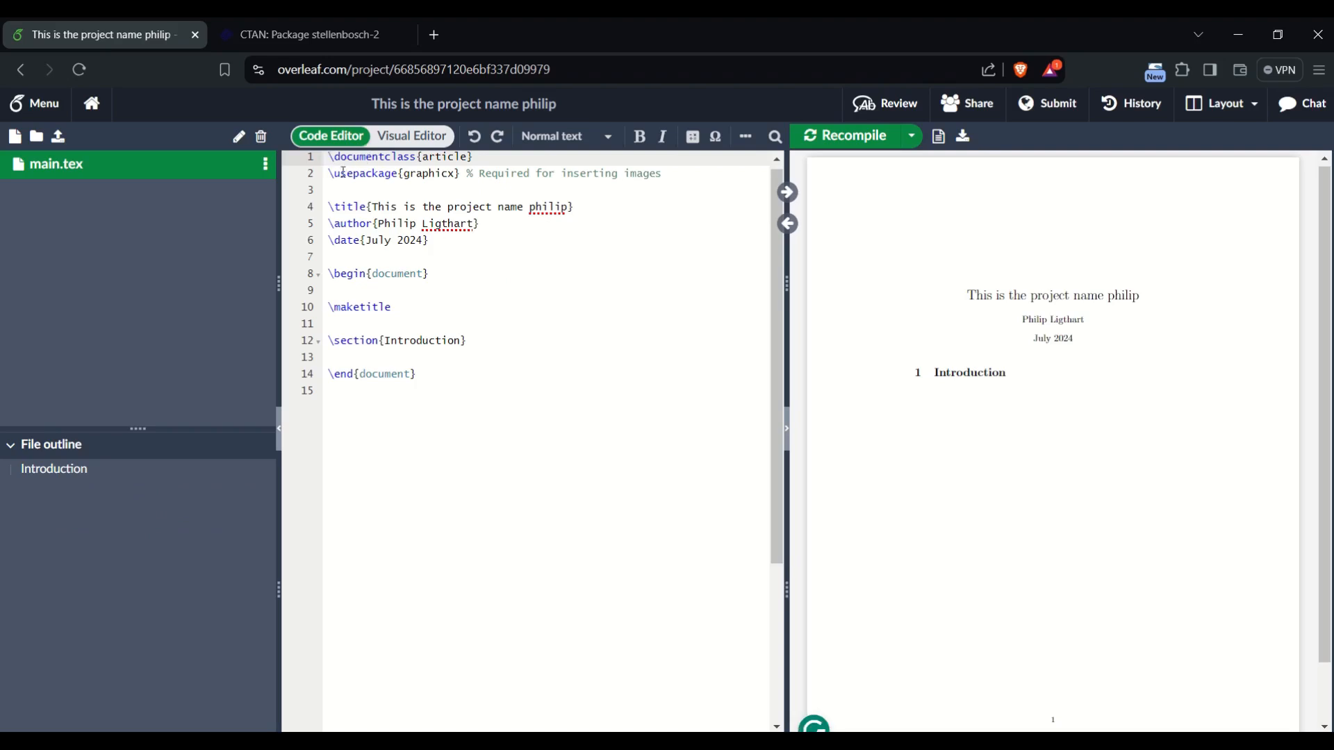
- Delete the graphicx package, title, author, date, \maketitle and Introduction section from main.tex, keeping the document class and empty document environment
{"action": "left_click_drag", "start_coordinate": [330, 174], "coordinate": [455, 245]}
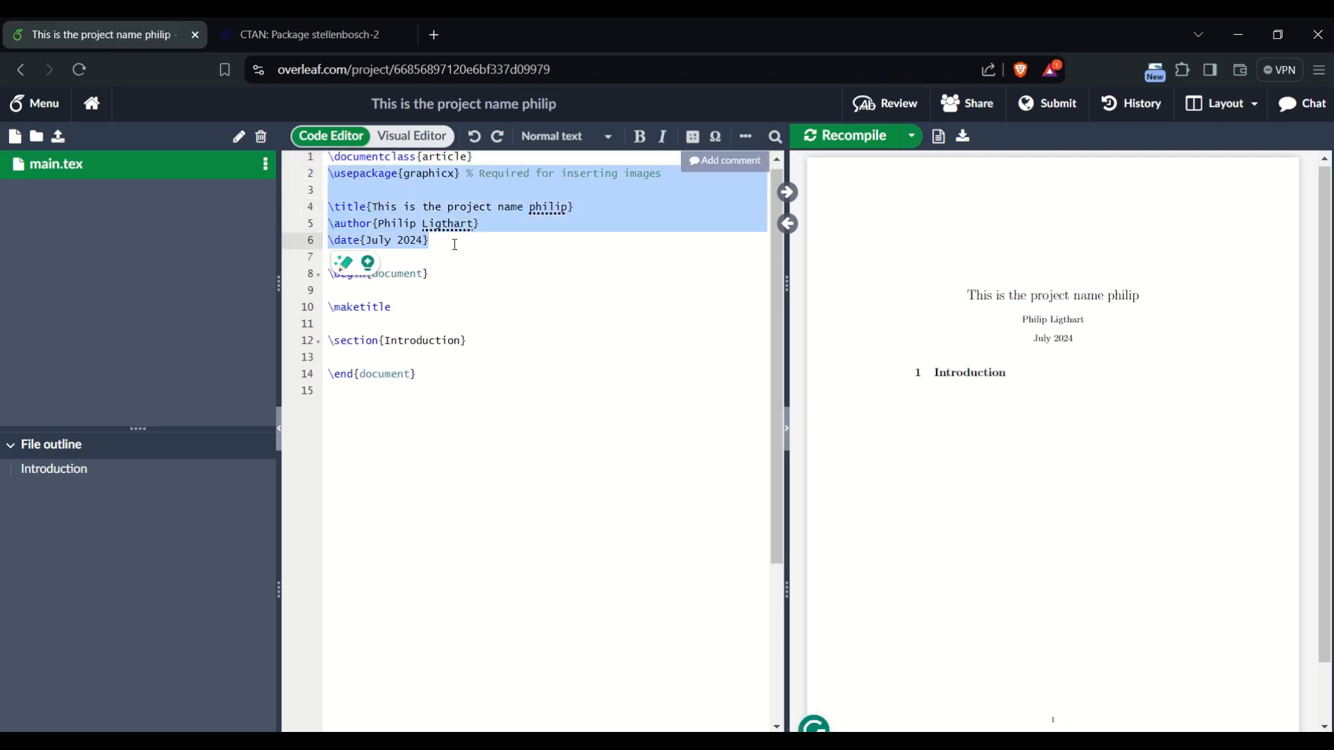
{"action": "key", "text": "BackSpace"}
{"action": "triple_click", "coordinate": [410, 250]}
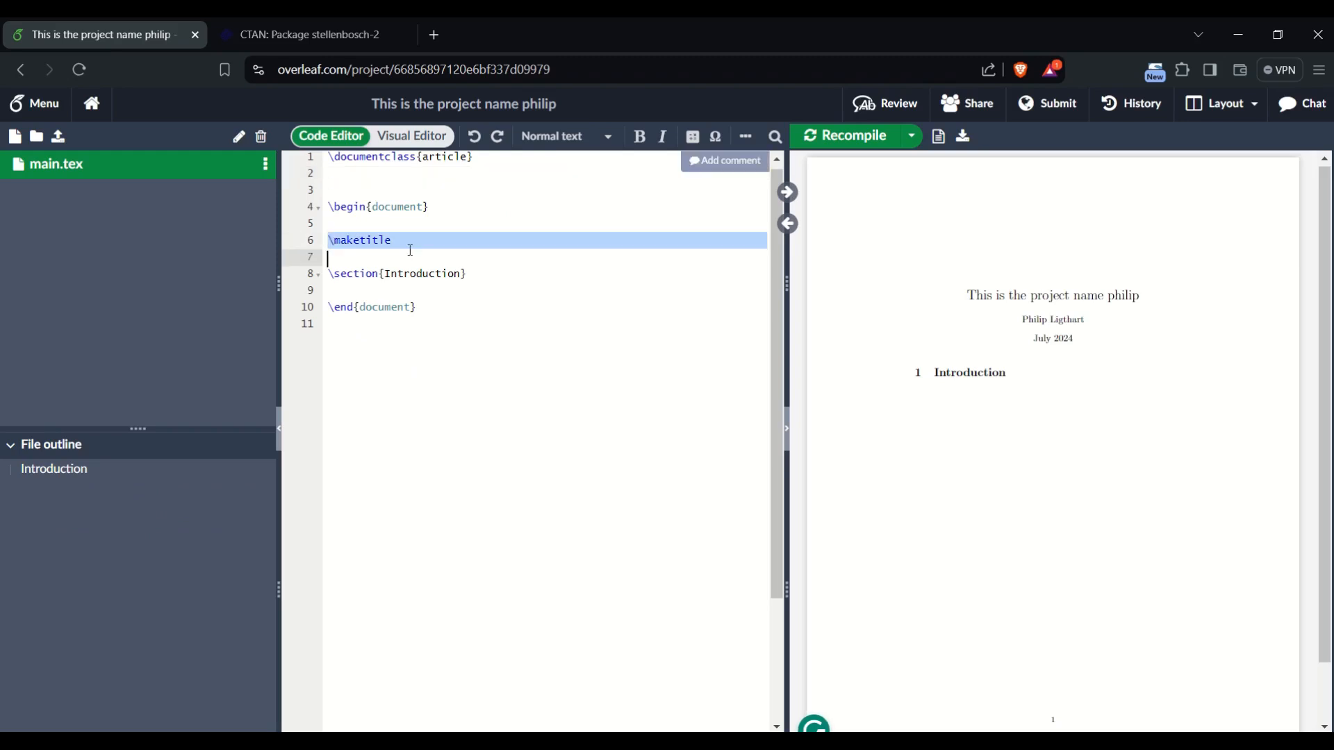
{"action": "key", "text": "BackSpace"}
{"action": "left_click_drag", "start_coordinate": [462, 257], "coordinate": [324, 243]}
{"action": "key", "text": "BackSpace"}
{"action": "key", "text": "BackSpace"}
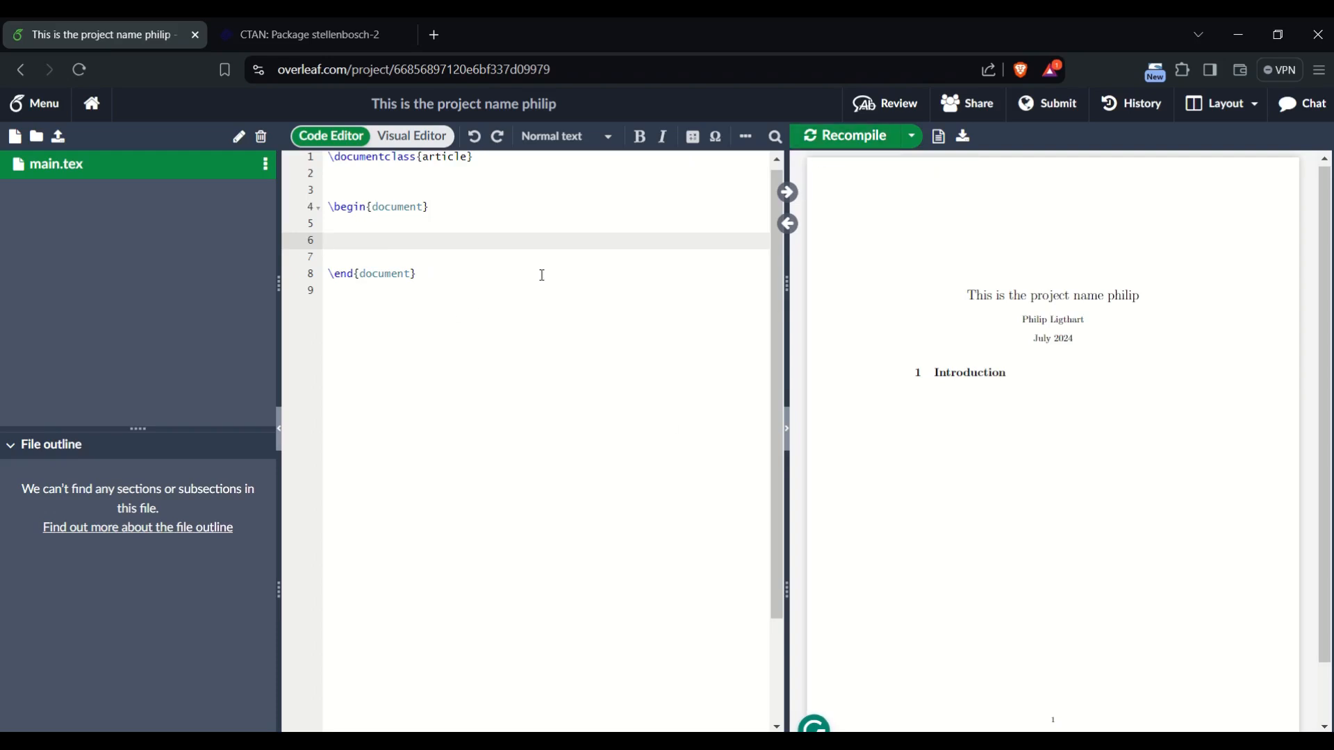
- Undo the deletions in main.tex to restore the graphicx package, title, author, date, \maketitle and Introduction section
{"action": "key", "text": "ctrl+z"}
{"action": "key", "text": "ctrl+z"}
{"action": "key", "text": "ctrl+z"}
{"action": "key", "text": "ctrl+z"}
{"action": "key", "text": "ctrl+z"}
- Examine the restored code in main.tex, from the graphicx line through the title, author and date lines to \maketitle
{"action": "left_click_drag", "start_coordinate": [398, 176], "coordinate": [618, 182]}
{"action": "left_click", "coordinate": [591, 207]}
{"action": "left_click", "coordinate": [470, 244]}
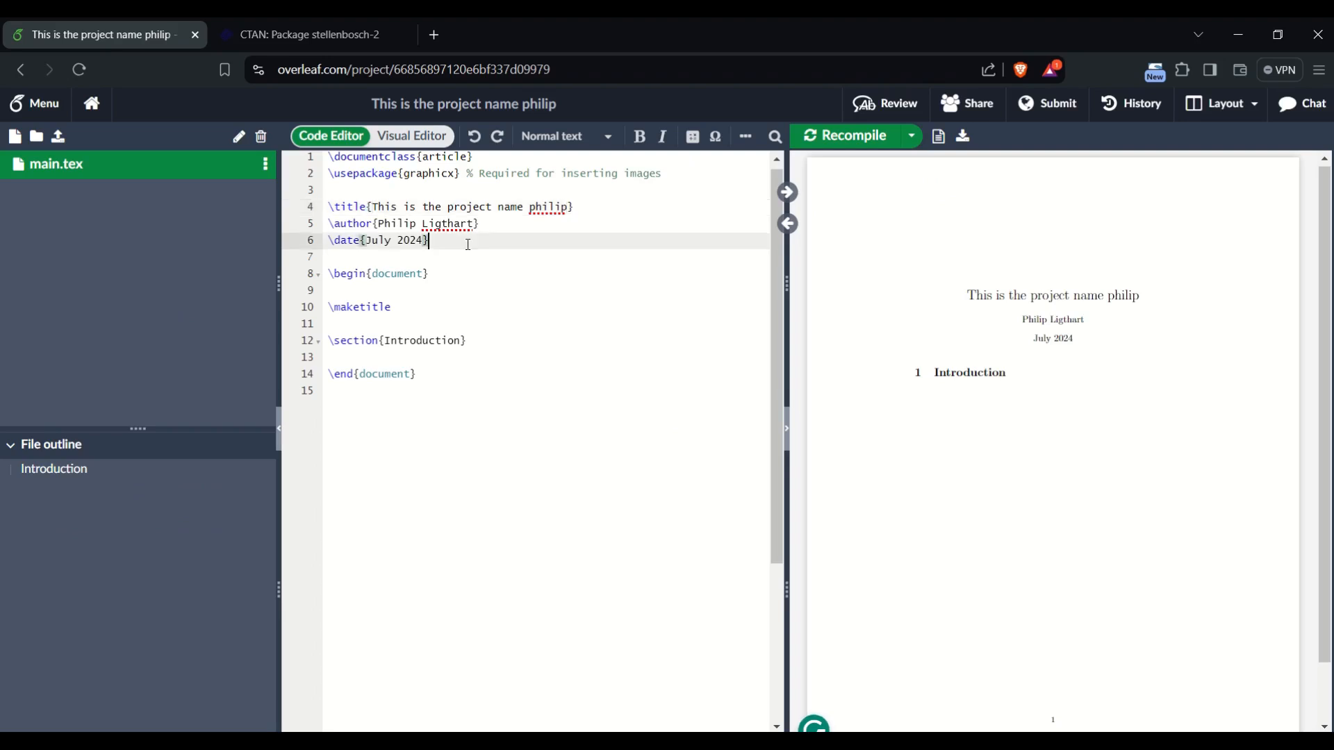
{"action": "left_click_drag", "start_coordinate": [468, 245], "coordinate": [354, 192]}
{"action": "left_click_drag", "start_coordinate": [398, 307], "coordinate": [375, 286]}
{"action": "left_click_drag", "start_coordinate": [446, 244], "coordinate": [328, 203]}
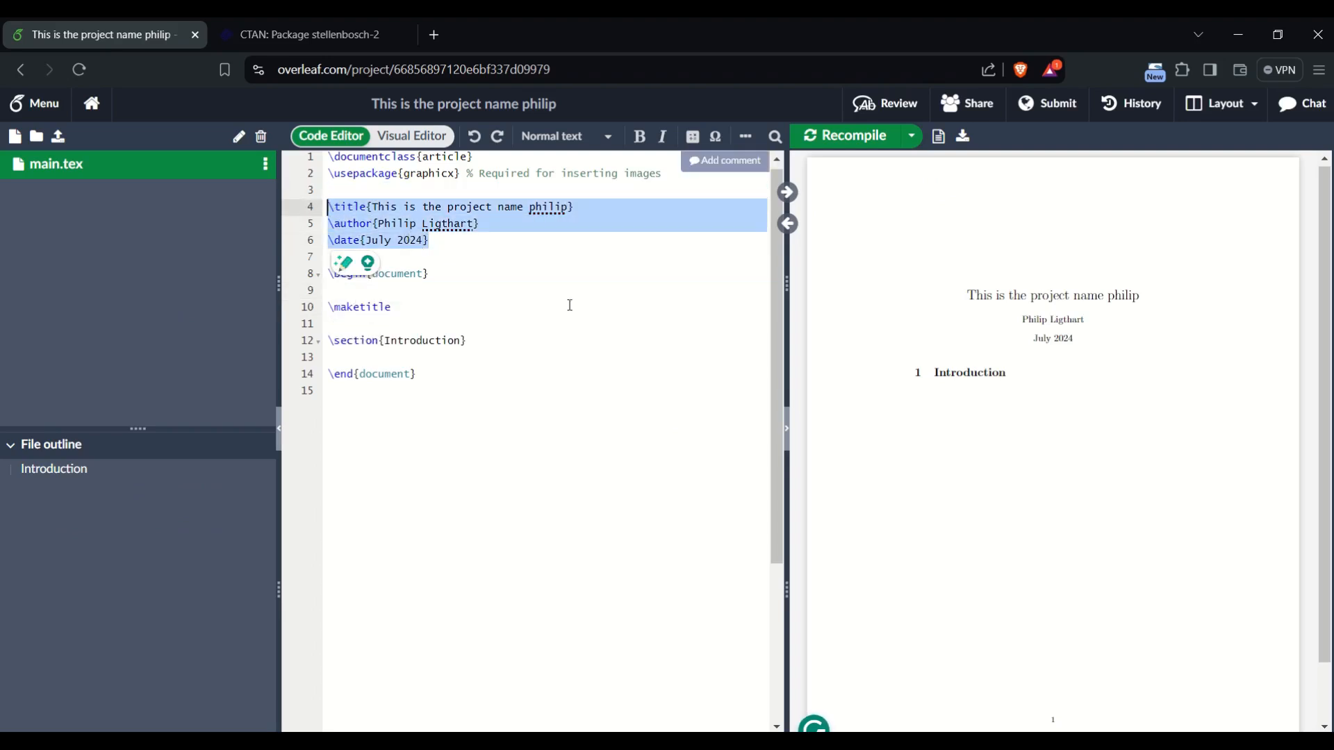
{"action": "left_click", "coordinate": [620, 393]}
{"action": "scroll", "coordinate": [702, 479], "scroll_direction": "down", "scroll_amount": 1}
{"action": "scroll", "coordinate": [711, 485], "scroll_direction": "up", "scroll_amount": 1}
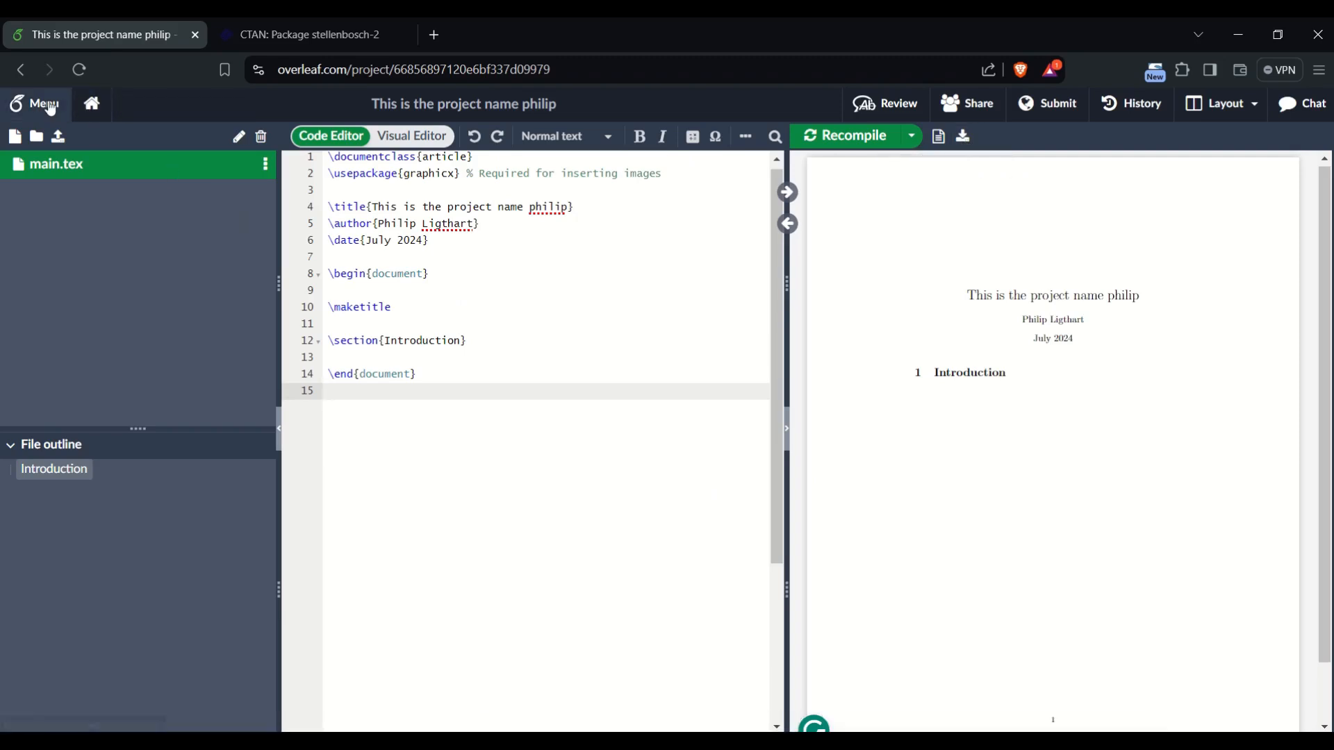
- Look at the project's source and PDF download options and its settings, and return to the editor
{"action": "left_click", "coordinate": [50, 108]}
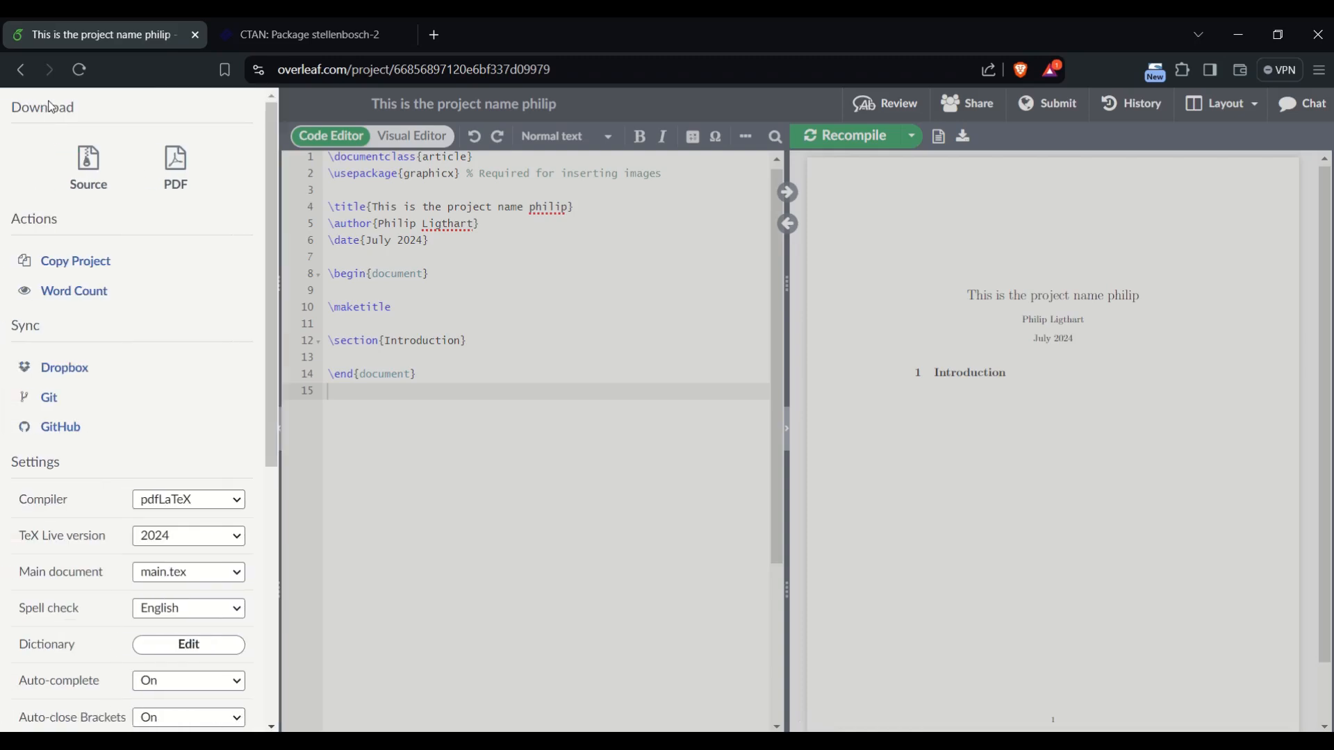
{"action": "key", "text": "Escape"}
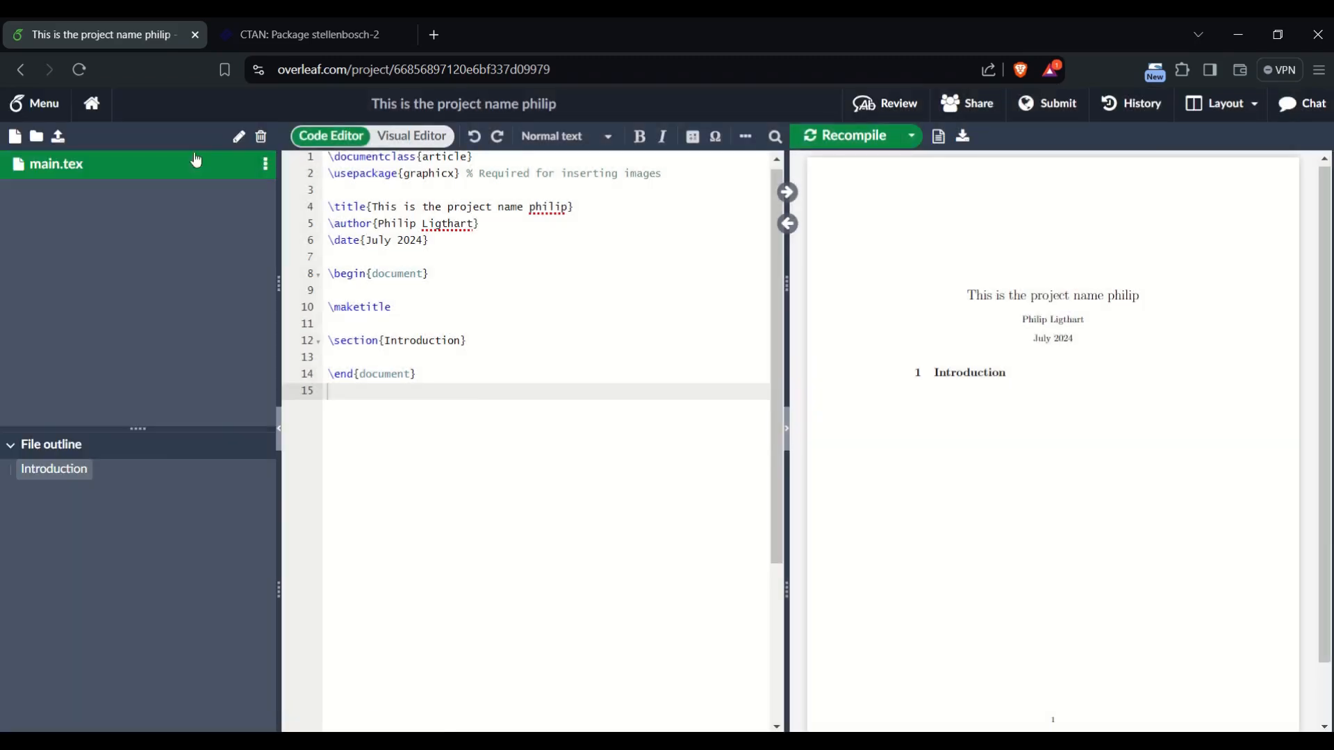
{"action": "left_click", "coordinate": [7, 105]}
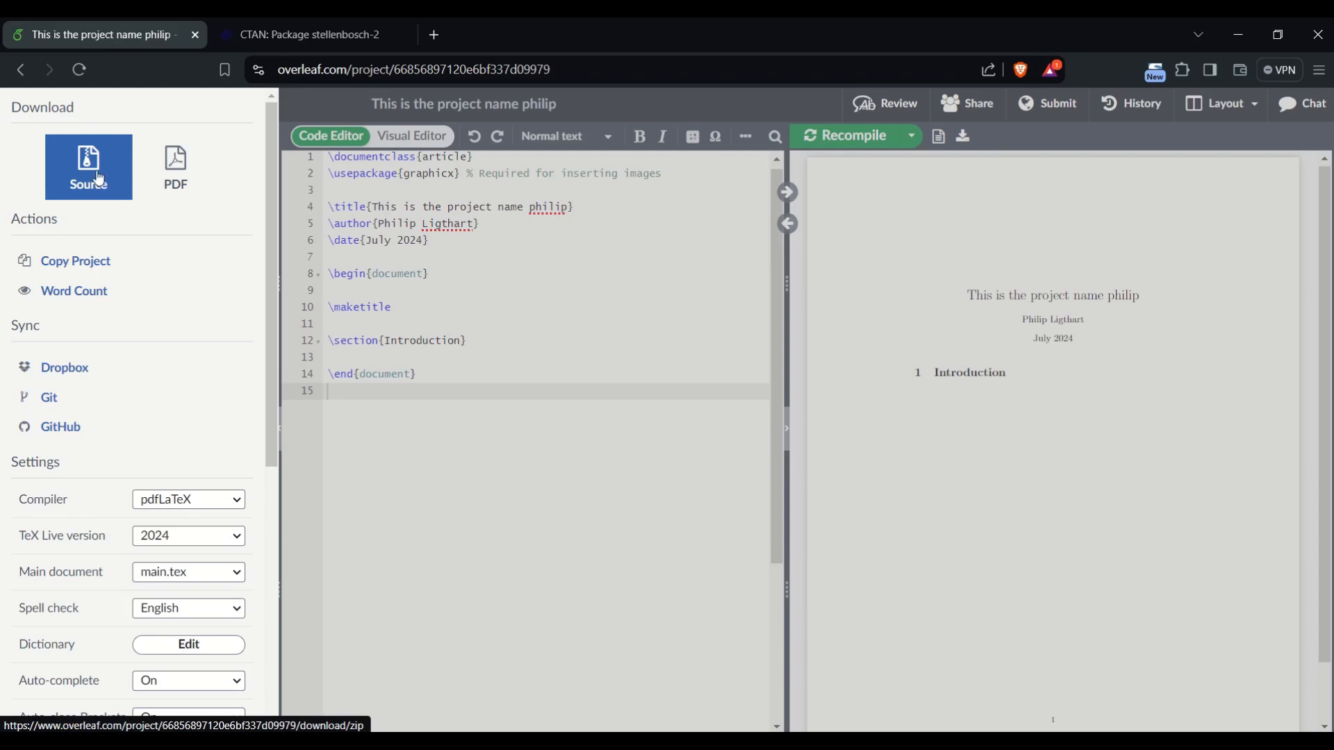
{"action": "left_click", "coordinate": [661, 393]}
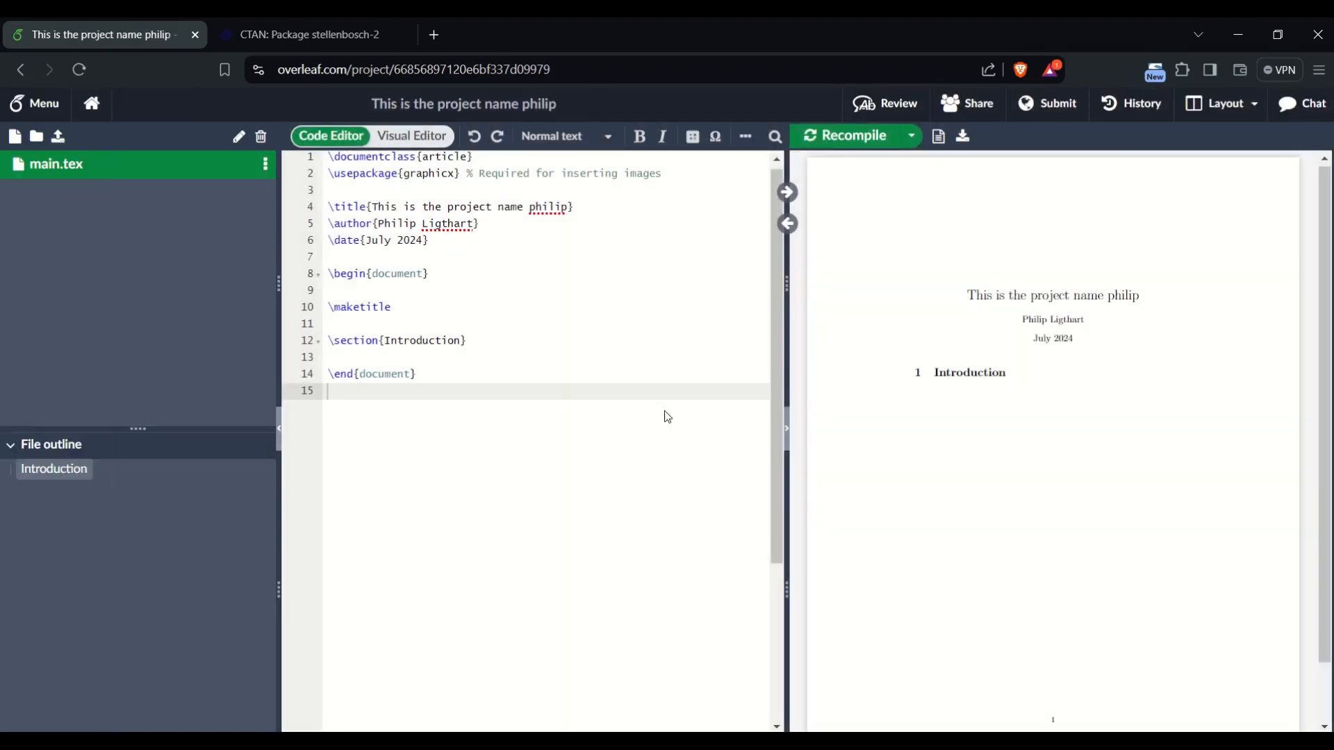